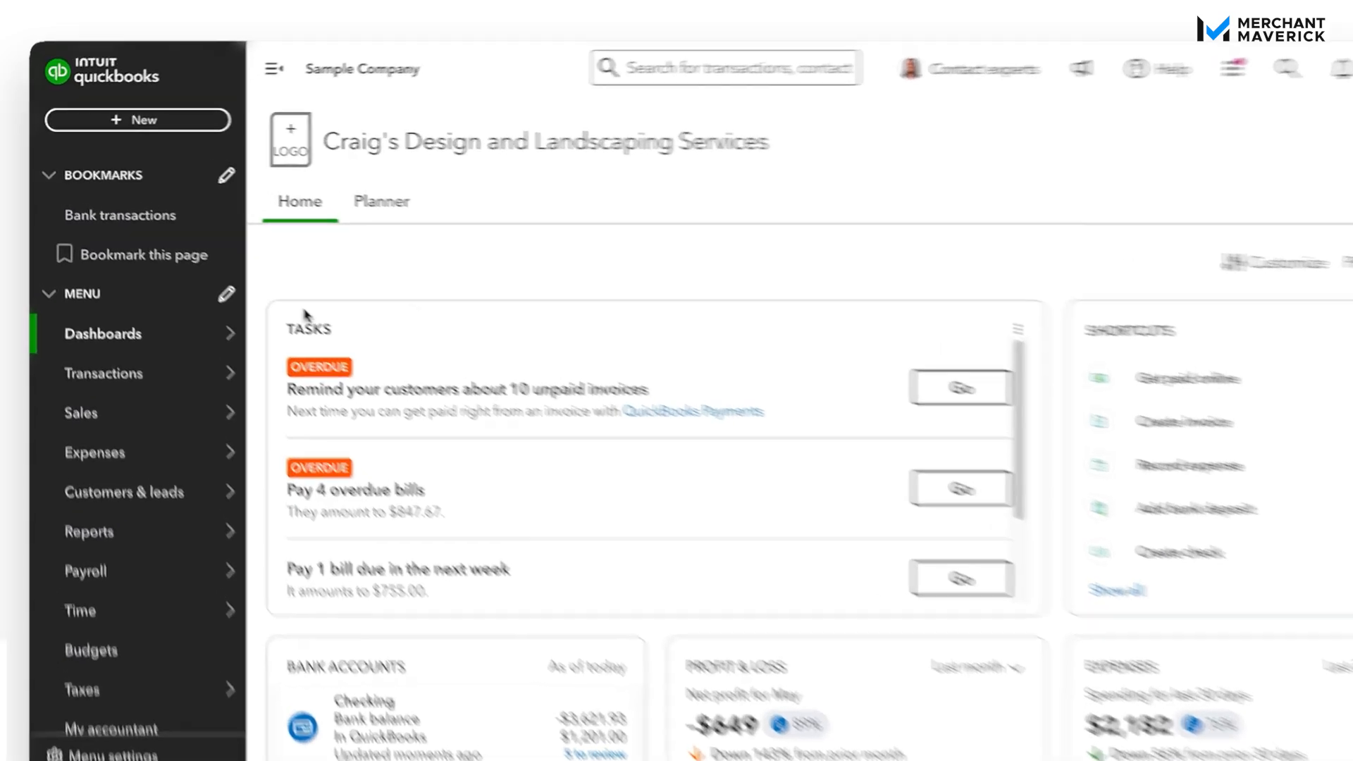
Open the Bank transactions page.
{"action": "mouse_move", "coordinate": [174, 370]}
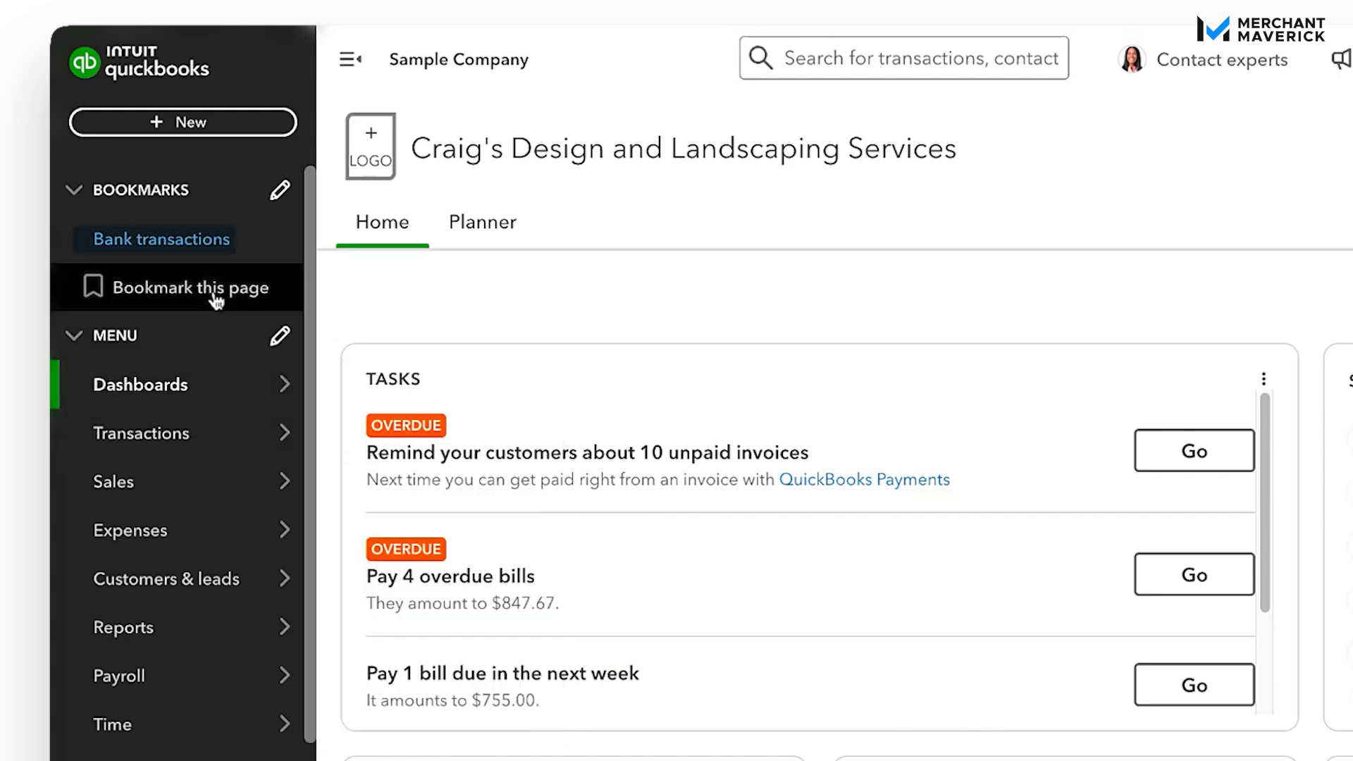
{"action": "left_click", "coordinate": [229, 260]}
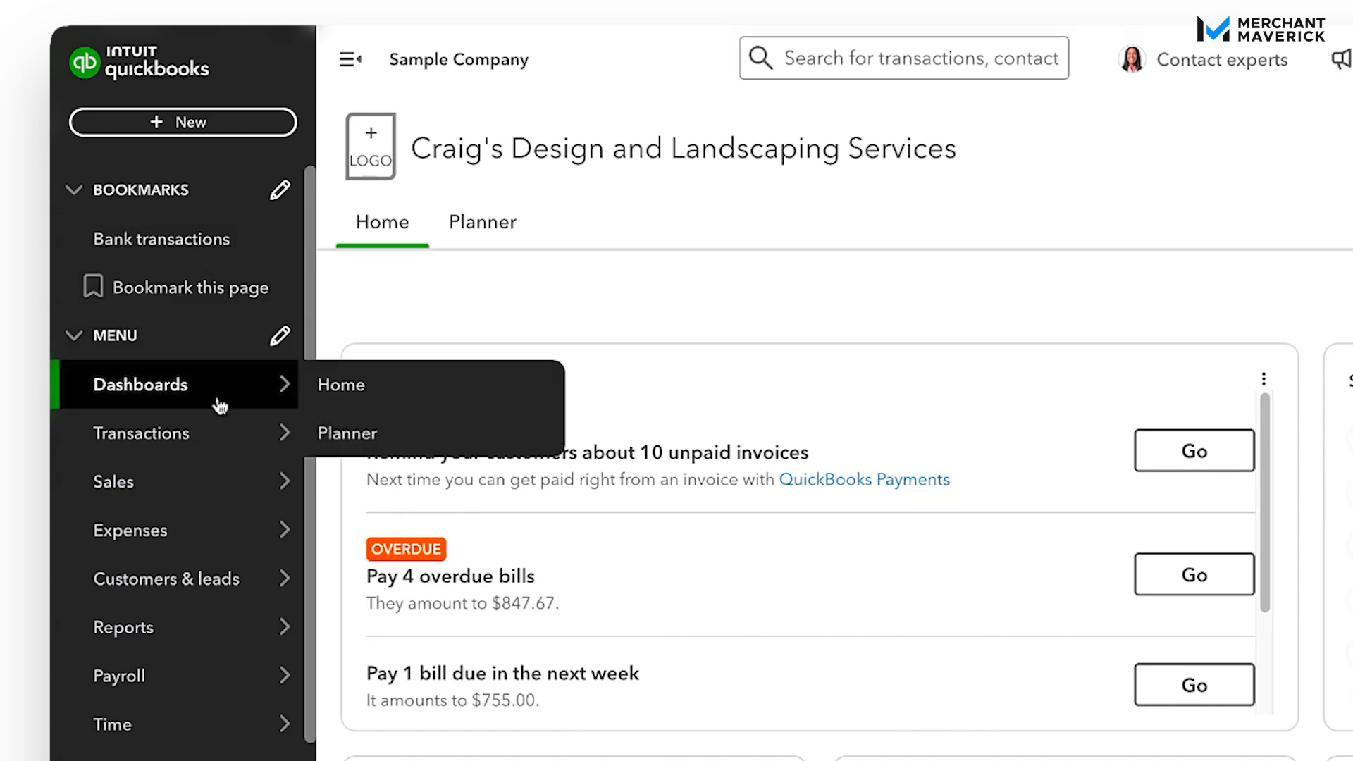
{"action": "mouse_move", "coordinate": [218, 433]}
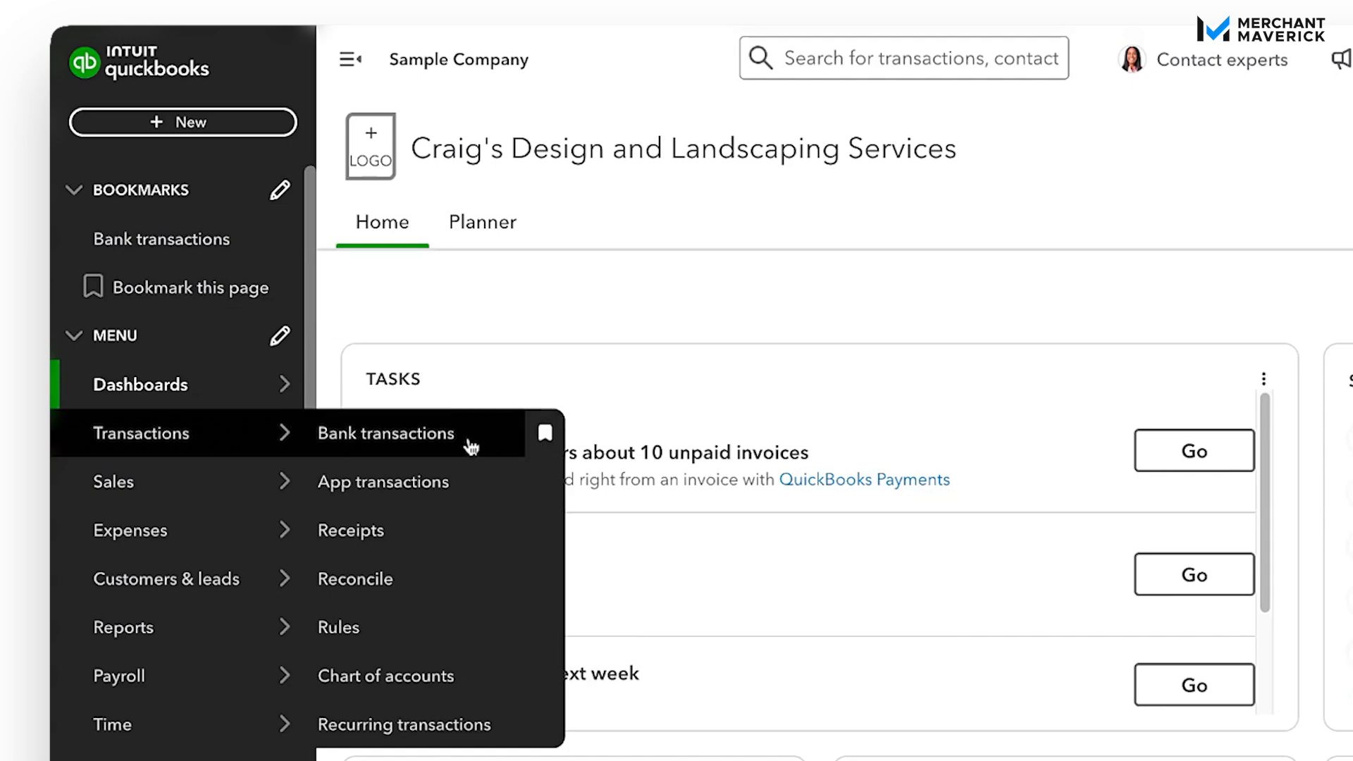
{"action": "left_click", "coordinate": [469, 444]}
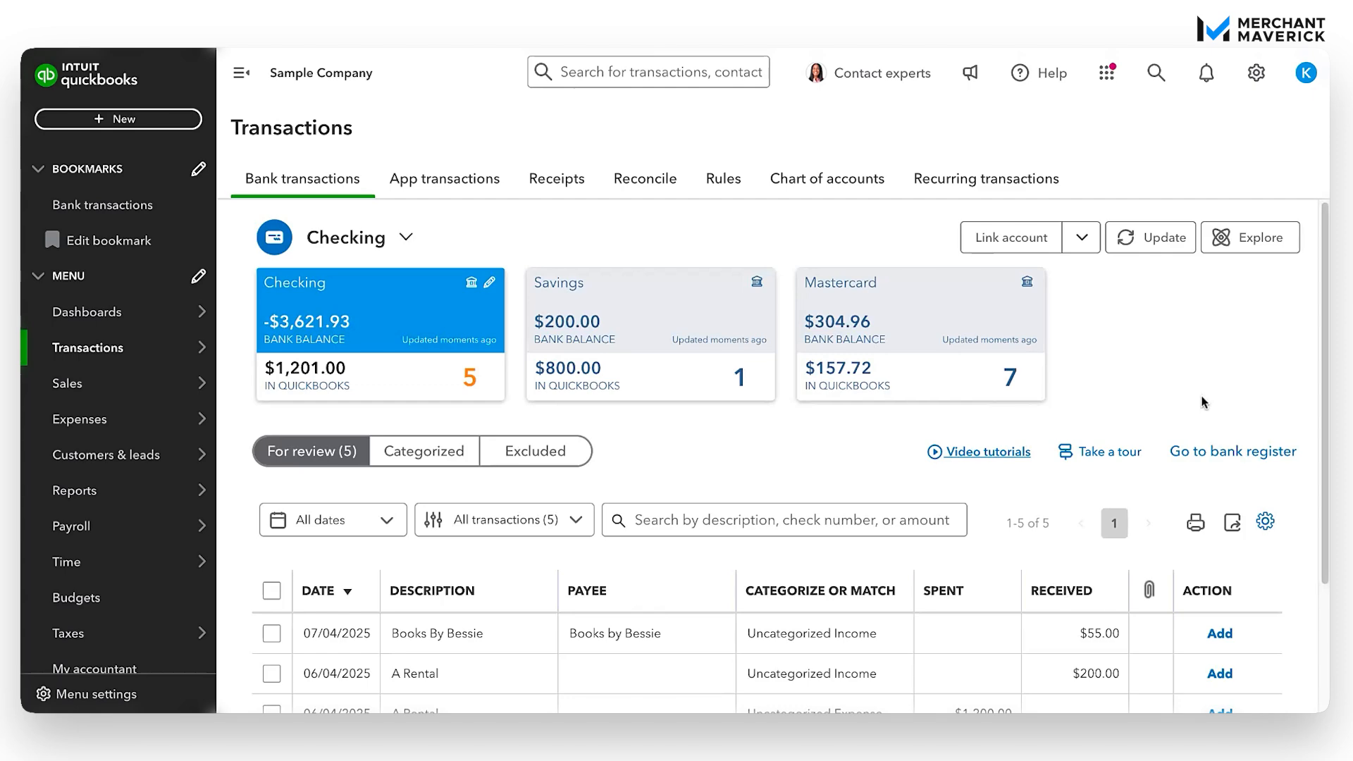
Examine the Checking transactions awaiting review and open the categorization details of the Books By Bessie deposit.
{"action": "scroll", "coordinate": [1202, 401], "scroll_direction": "down", "scroll_amount": 2}
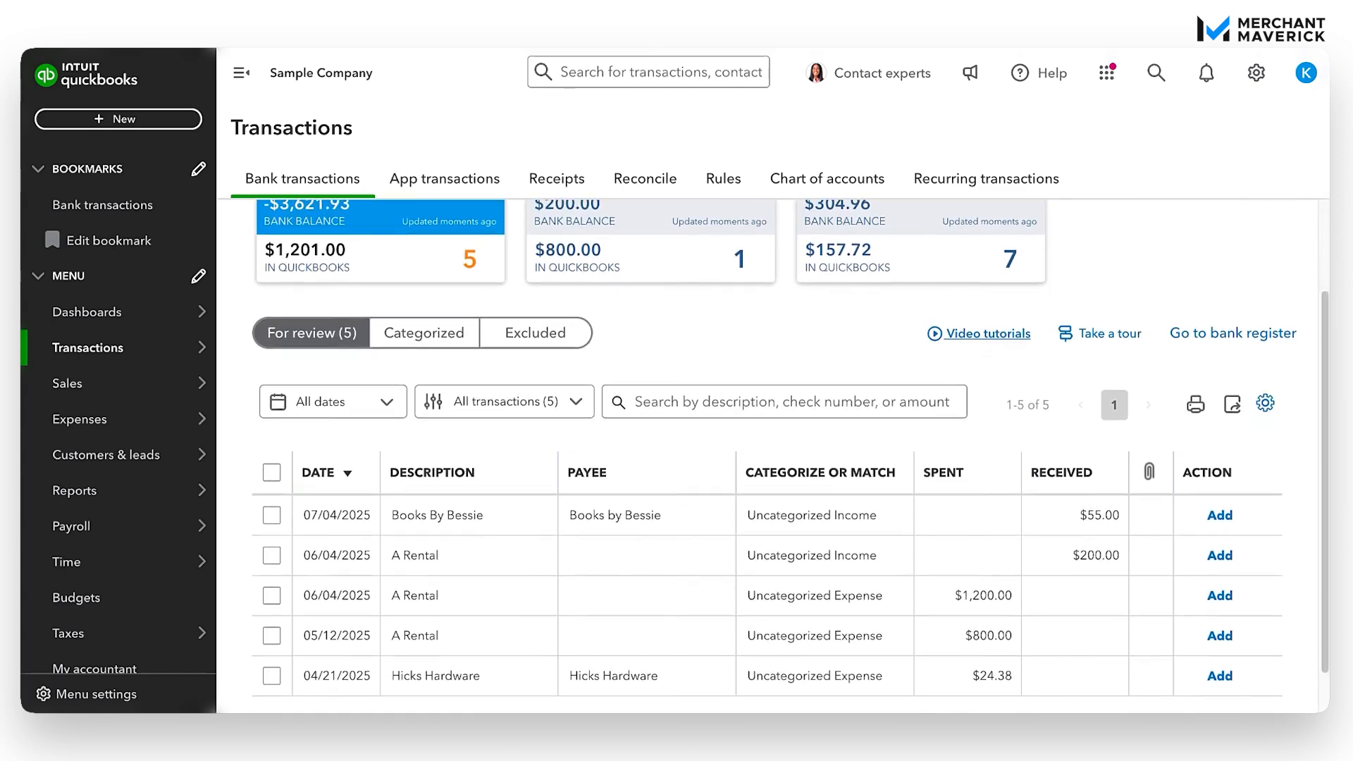
{"action": "scroll", "coordinate": [1200, 404], "scroll_direction": "up", "scroll_amount": 1}
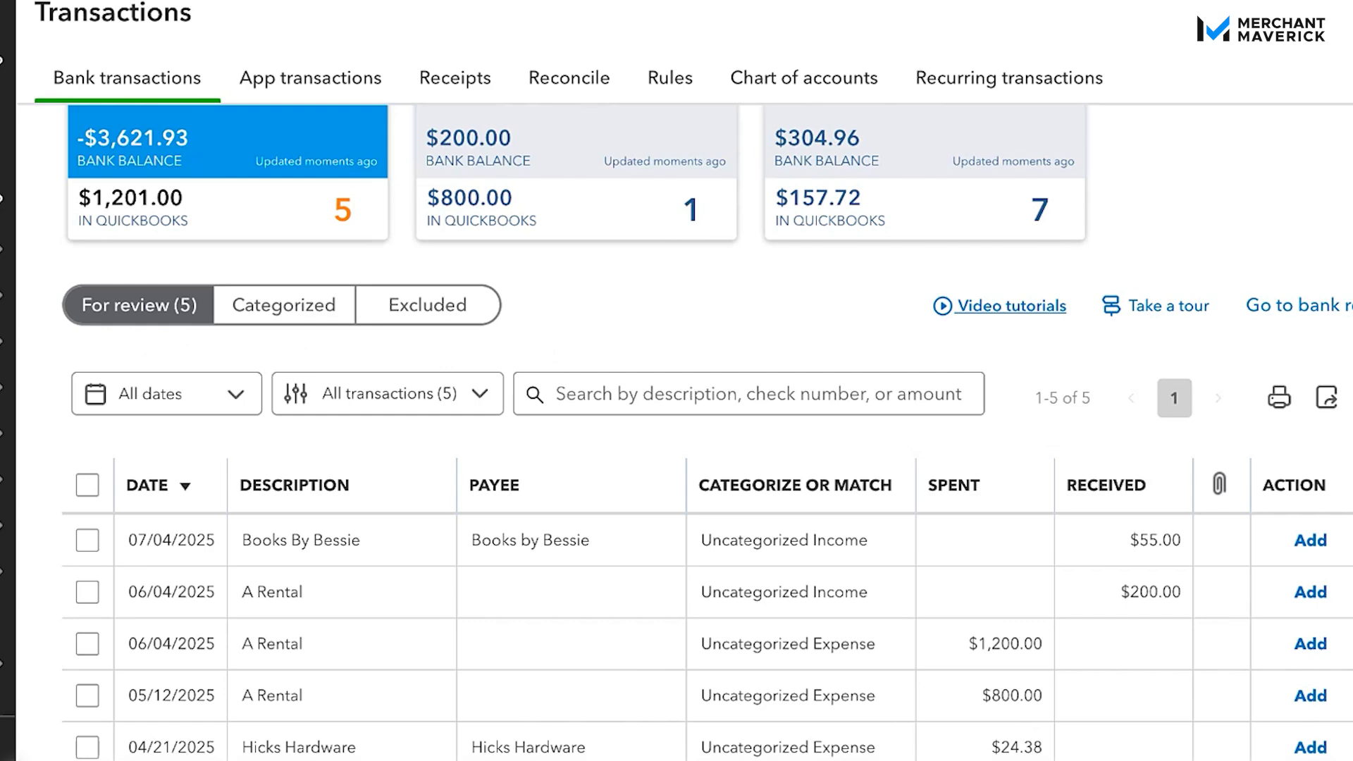
{"action": "scroll", "coordinate": [1004, 345], "scroll_direction": "down", "scroll_amount": 2}
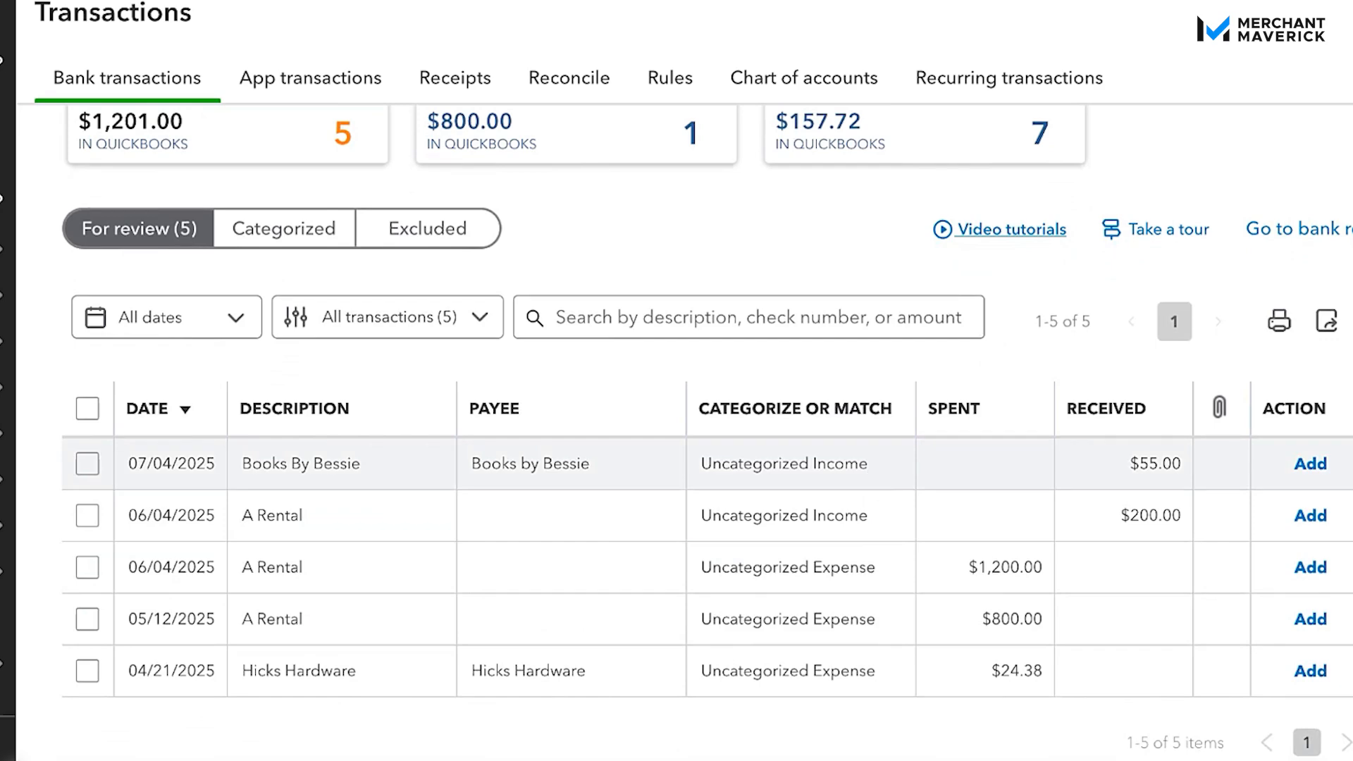
{"action": "left_click", "coordinate": [705, 463]}
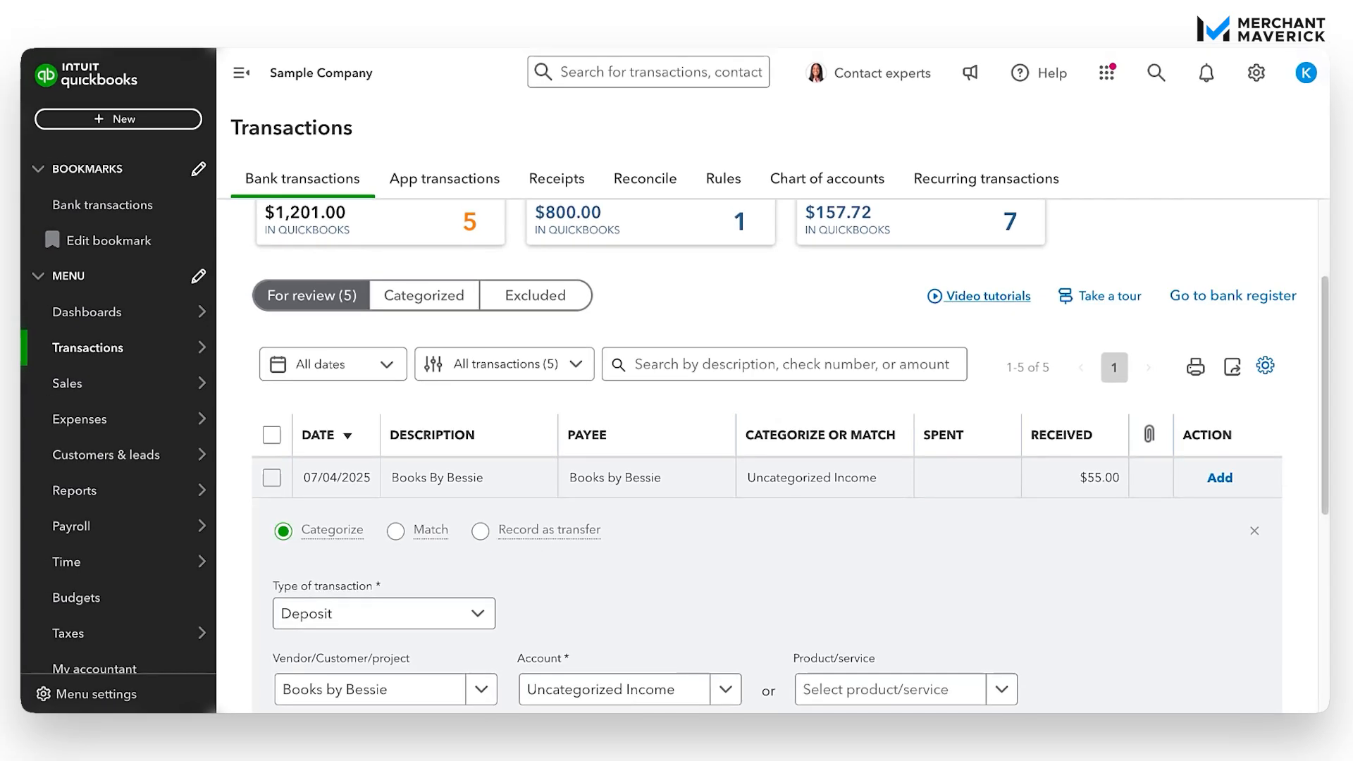
{"action": "scroll", "coordinate": [926, 492], "scroll_direction": "down", "scroll_amount": 1}
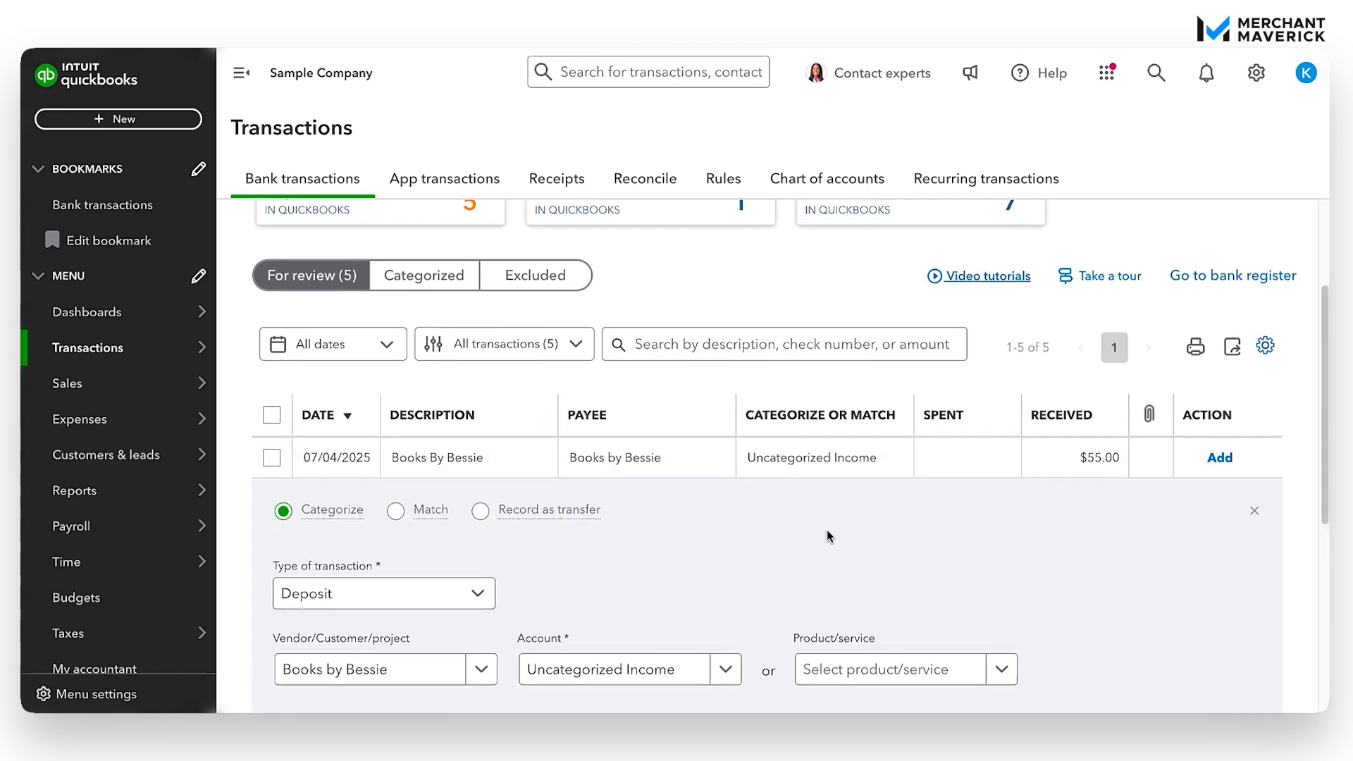
{"action": "scroll", "coordinate": [829, 536], "scroll_direction": "down", "scroll_amount": 1}
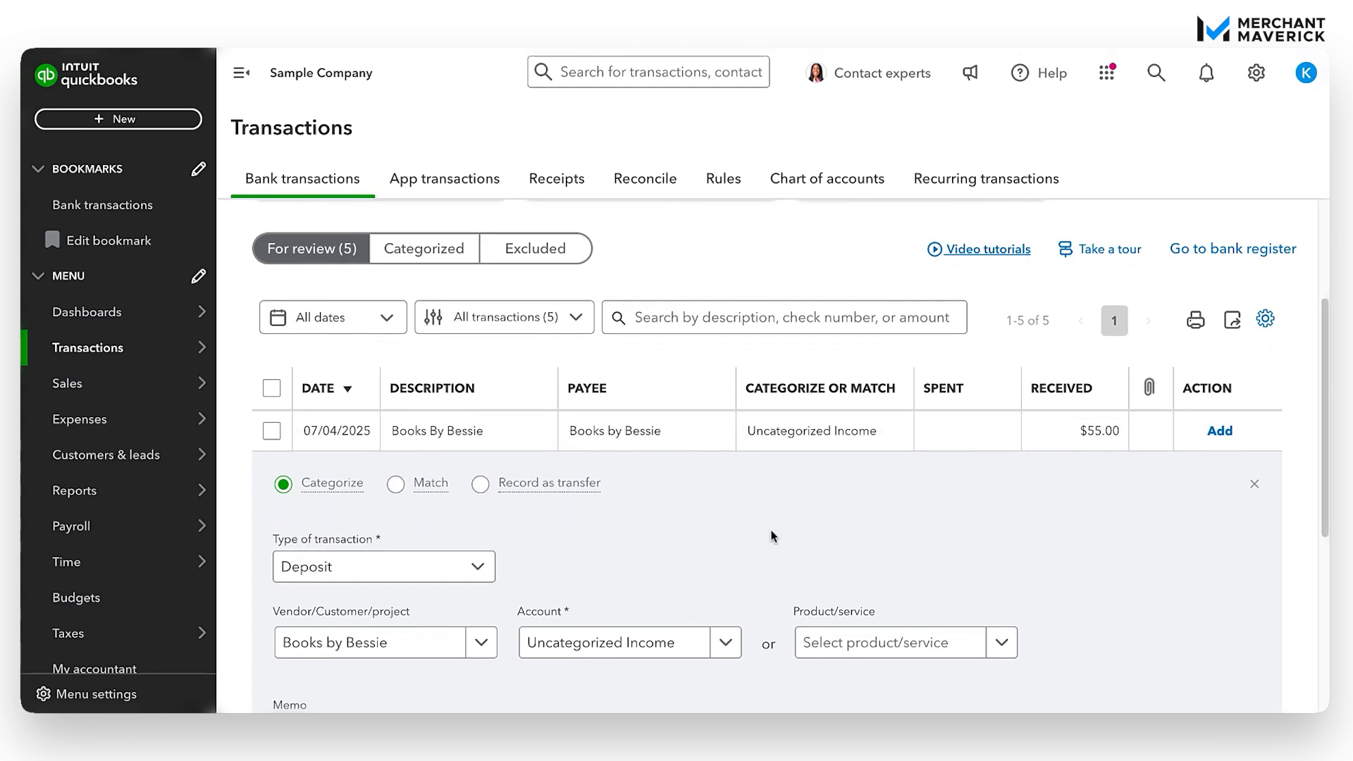
{"action": "scroll", "coordinate": [783, 514], "scroll_direction": "down", "scroll_amount": 2}
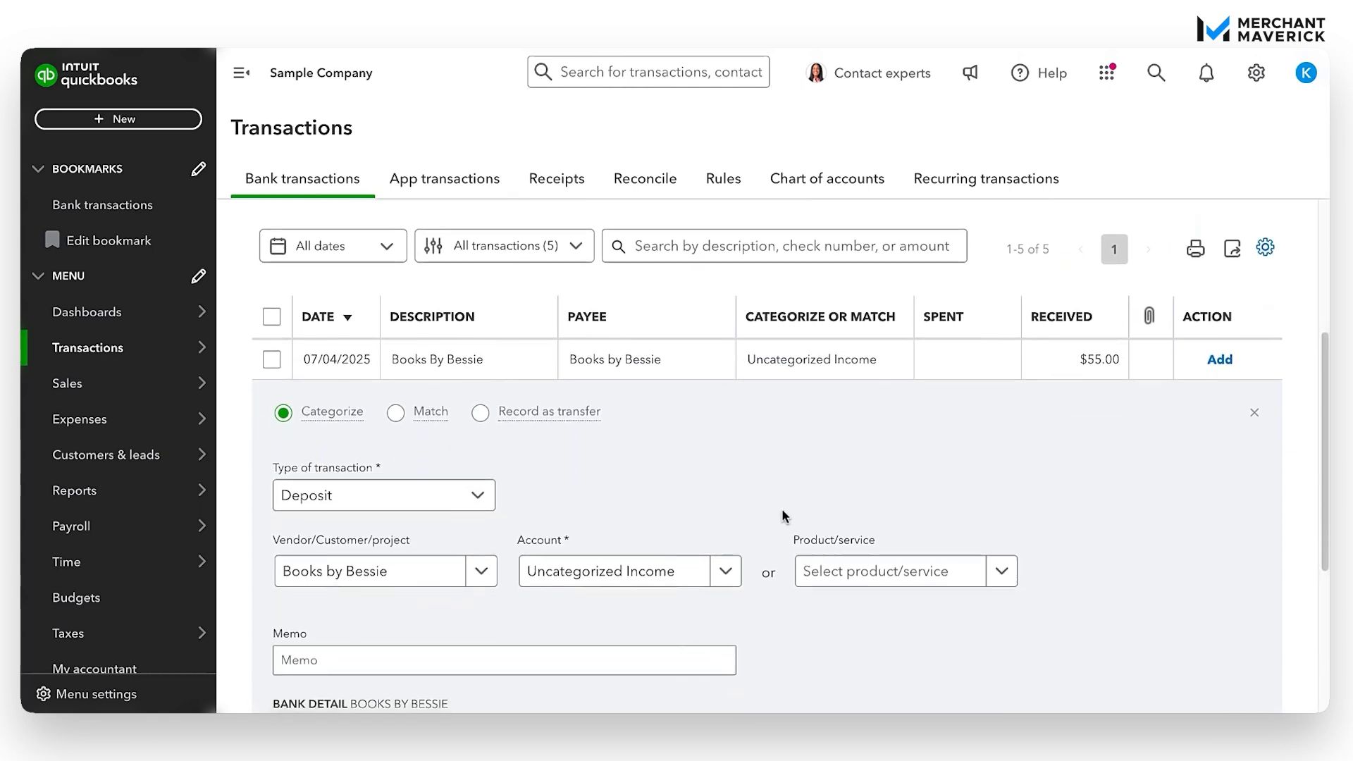
{"action": "scroll", "coordinate": [782, 514], "scroll_direction": "down", "scroll_amount": 2}
{"action": "scroll", "coordinate": [738, 382], "scroll_direction": "down", "scroll_amount": 1}
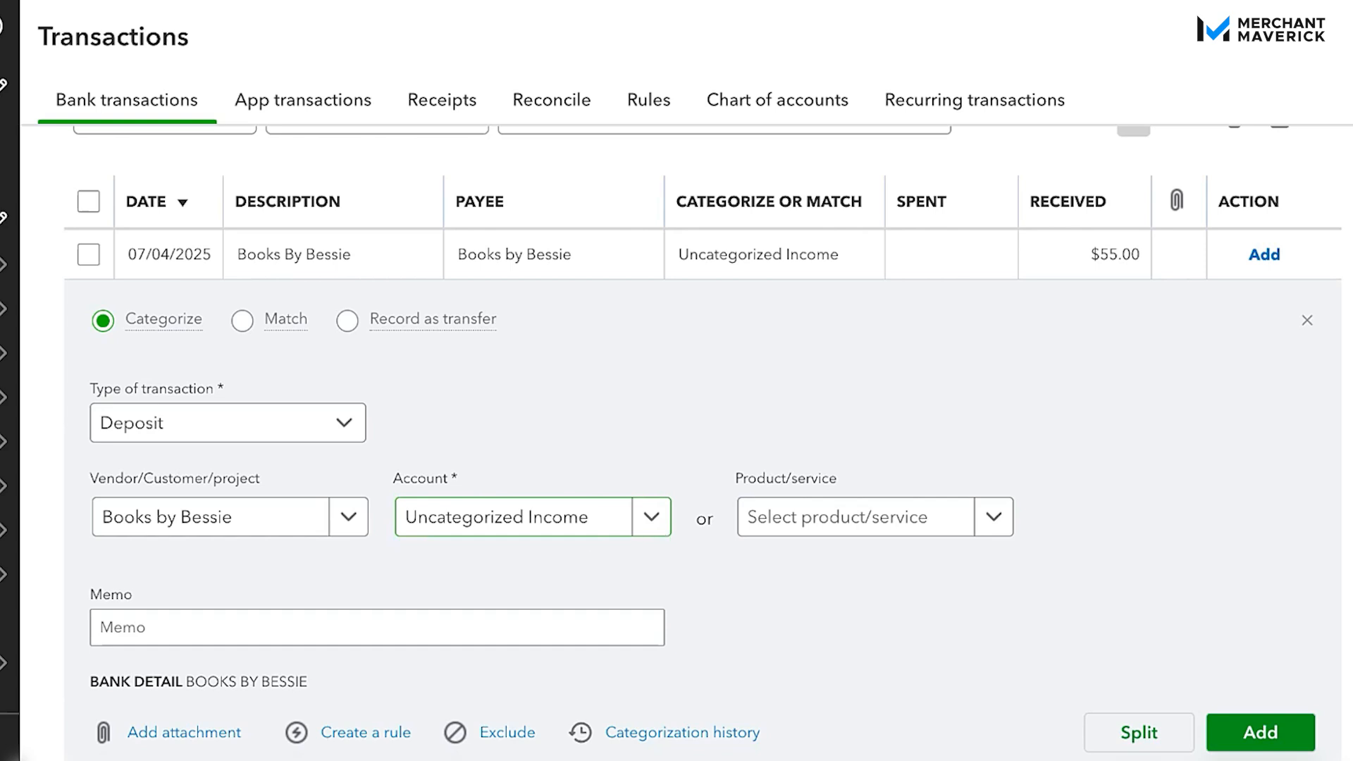
Set the account of the Books By Bessie deposit to Sales of Product Income.
{"action": "left_click", "coordinate": [652, 516]}
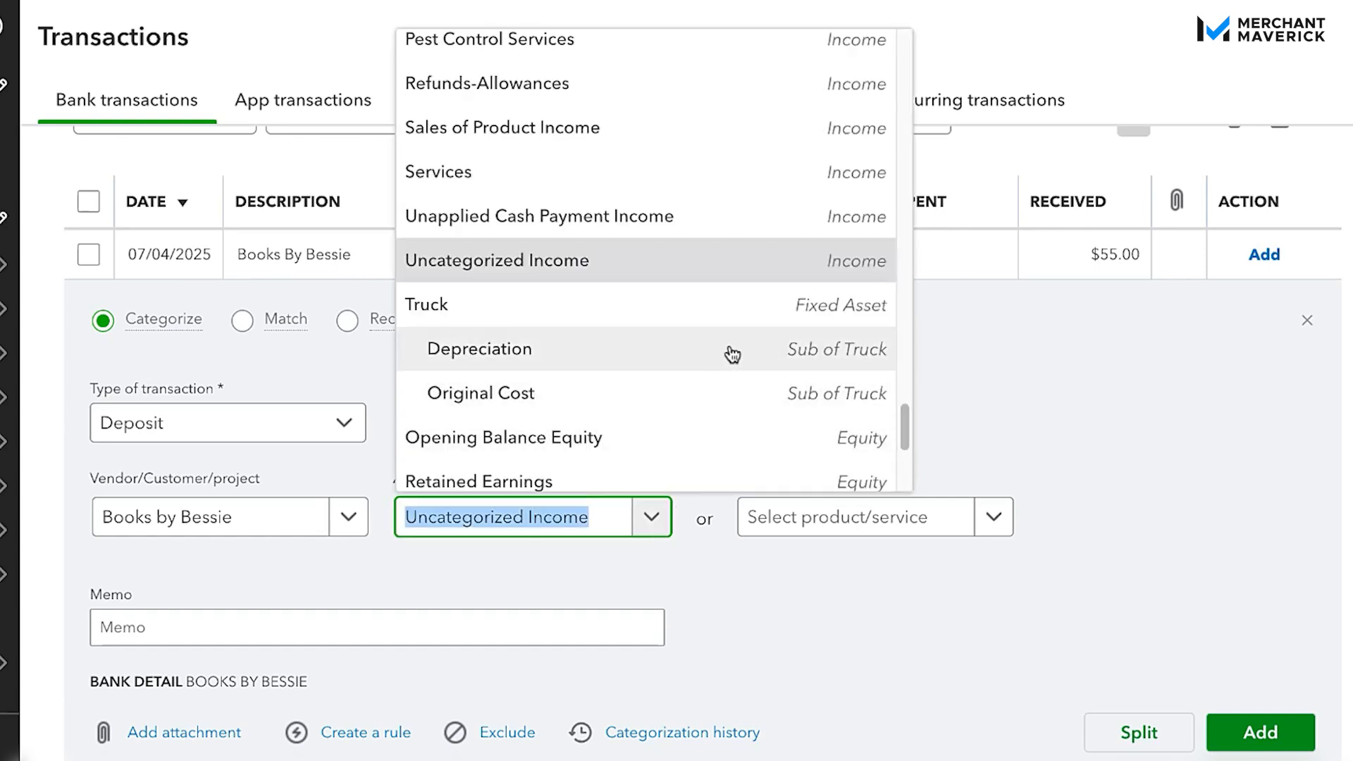
{"action": "scroll", "coordinate": [743, 284], "scroll_direction": "up", "scroll_amount": 1}
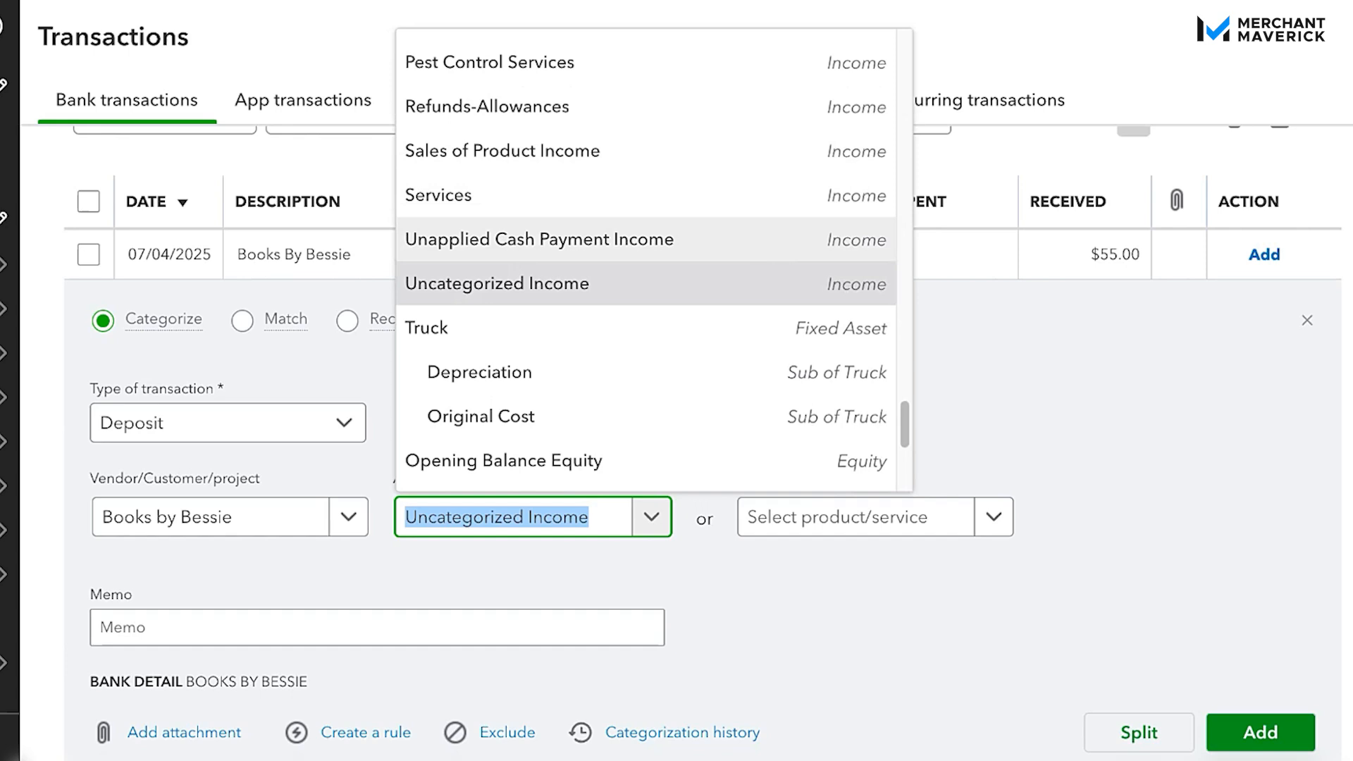
{"action": "left_click", "coordinate": [743, 171]}
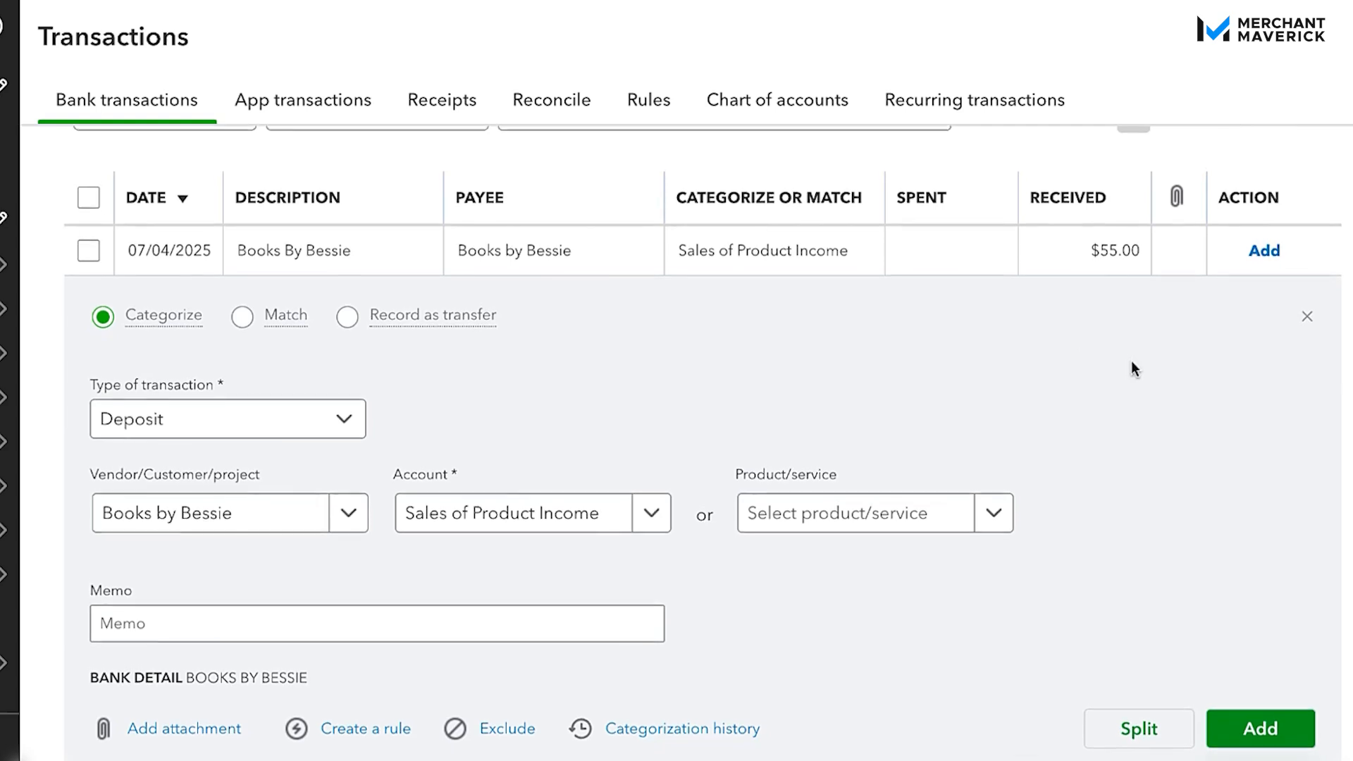
Enter the memo "Fountain pump" for the Books By Bessie deposit and add it to the books.
{"action": "scroll", "coordinate": [897, 527], "scroll_direction": "down", "scroll_amount": 2}
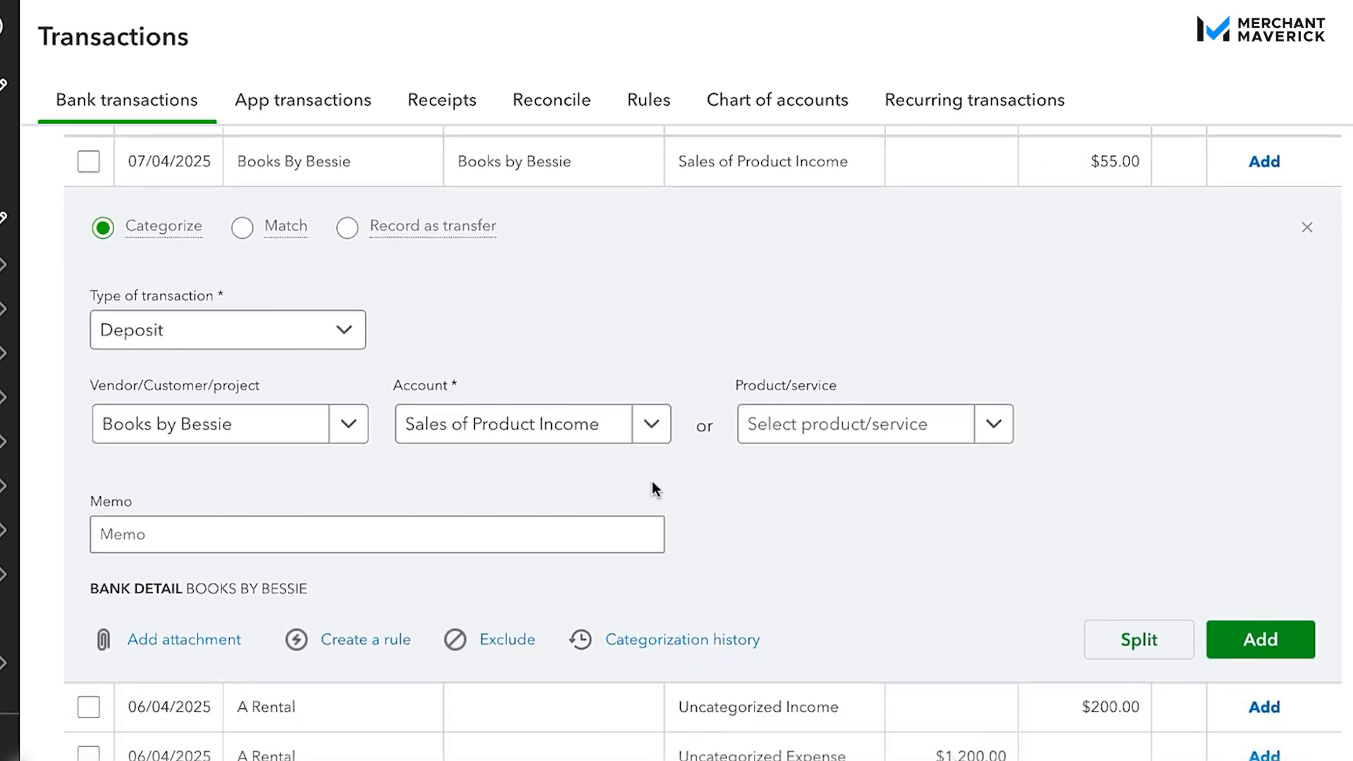
{"action": "left_click", "coordinate": [403, 526]}
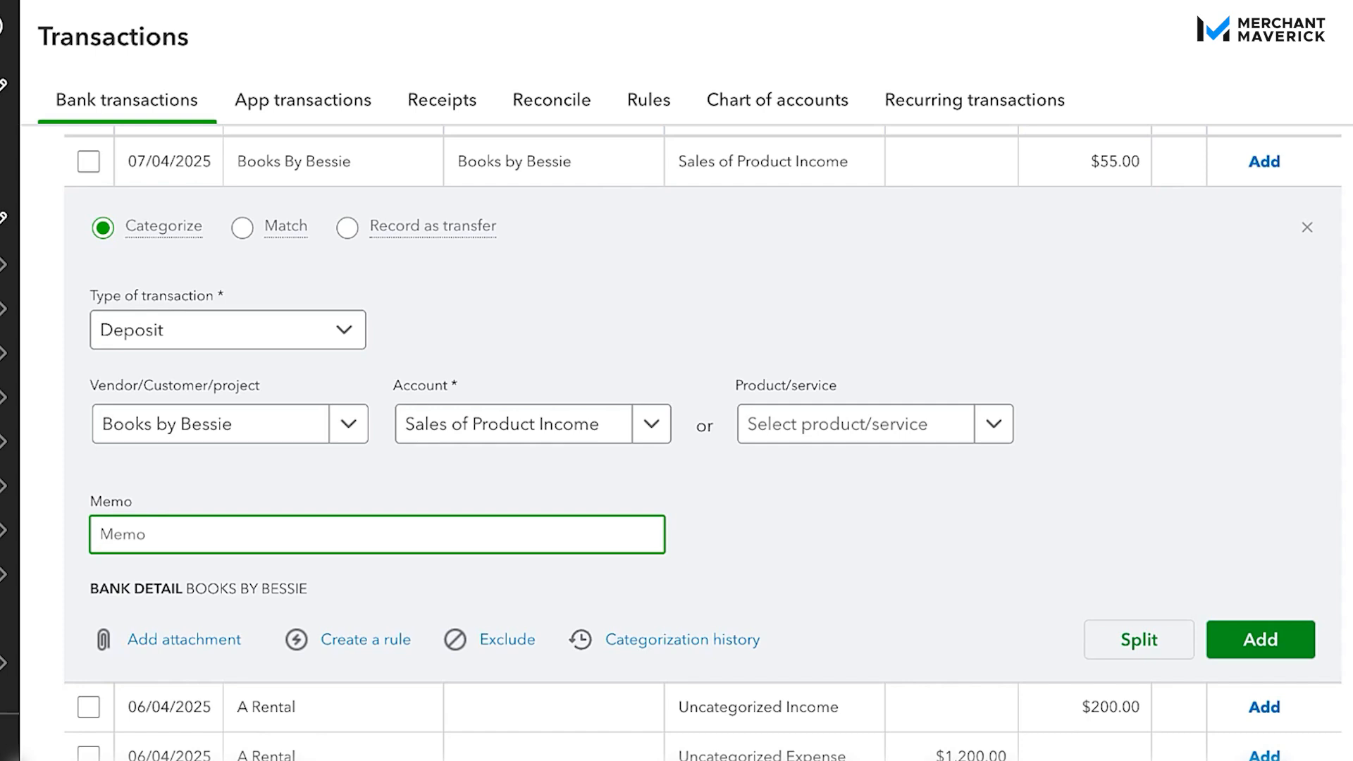
{"action": "type", "text": "Fountain pump"}
{"action": "left_click", "coordinate": [1258, 641]}
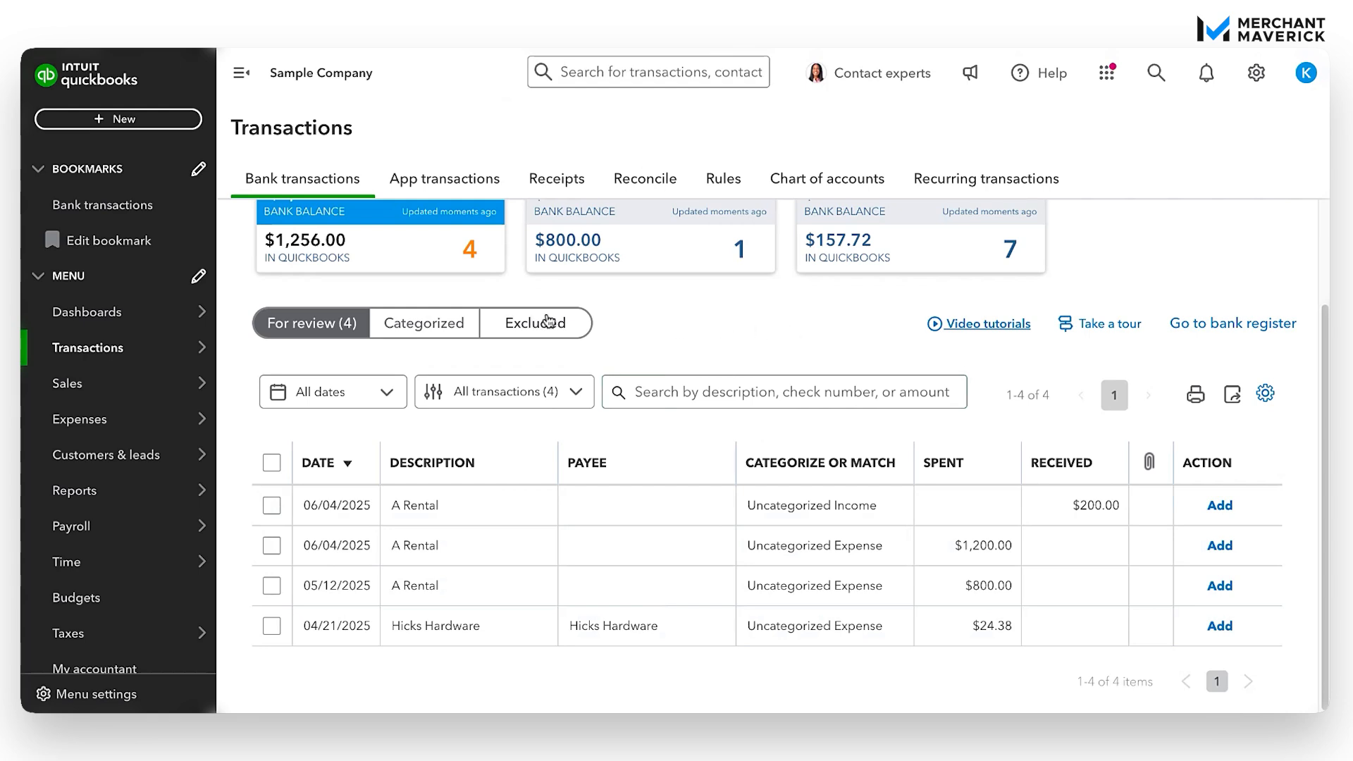
Find the Books By Bessie deposit among the categorized transactions and undo its categorization.
{"action": "left_click", "coordinate": [465, 327]}
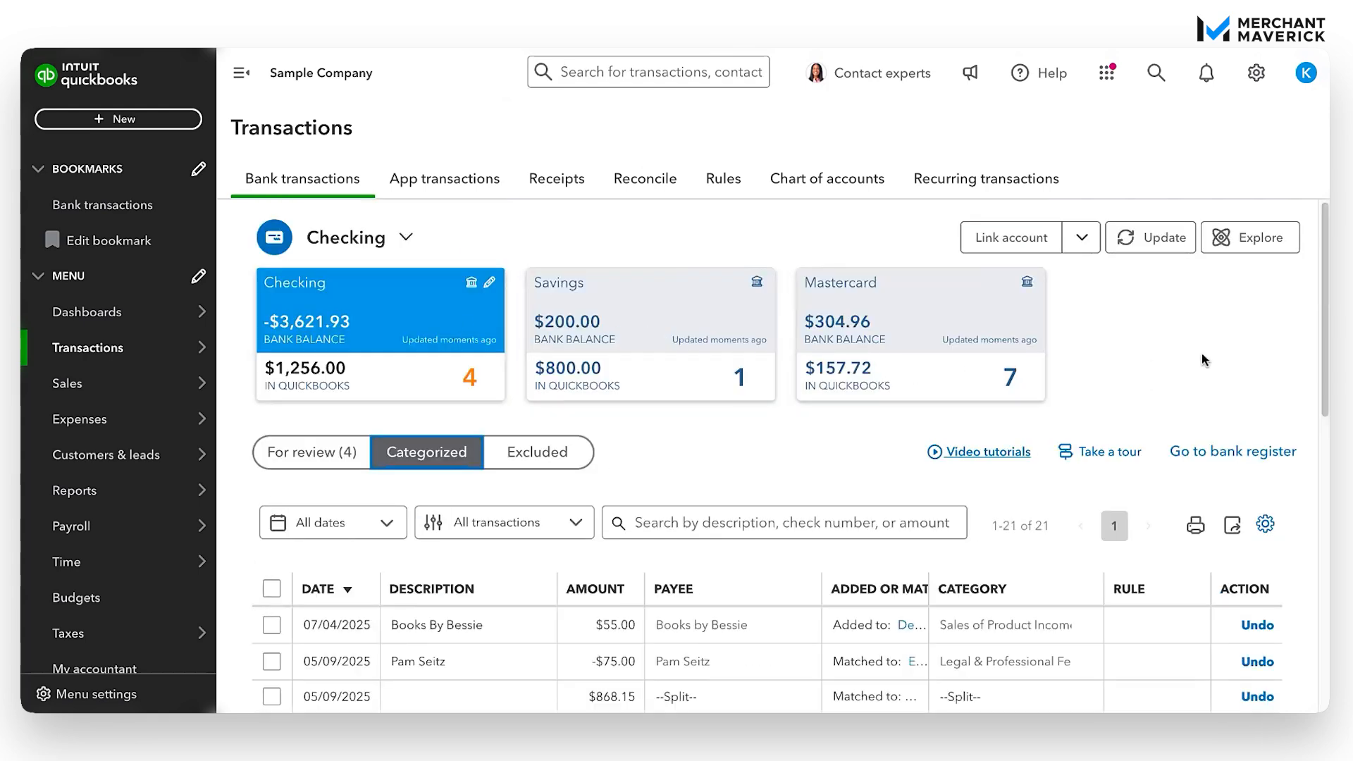
{"action": "scroll", "coordinate": [1202, 353], "scroll_direction": "down", "scroll_amount": 1}
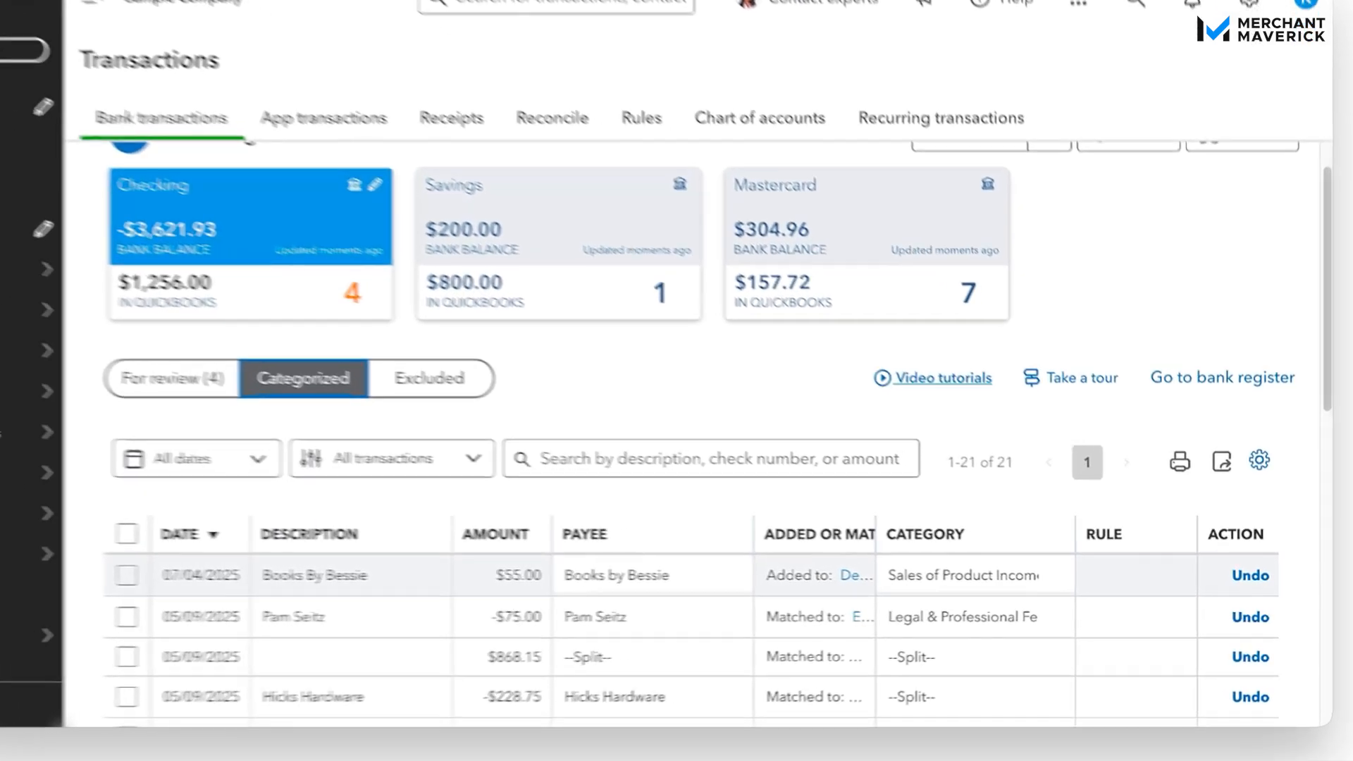
{"action": "left_click", "coordinate": [1238, 590]}
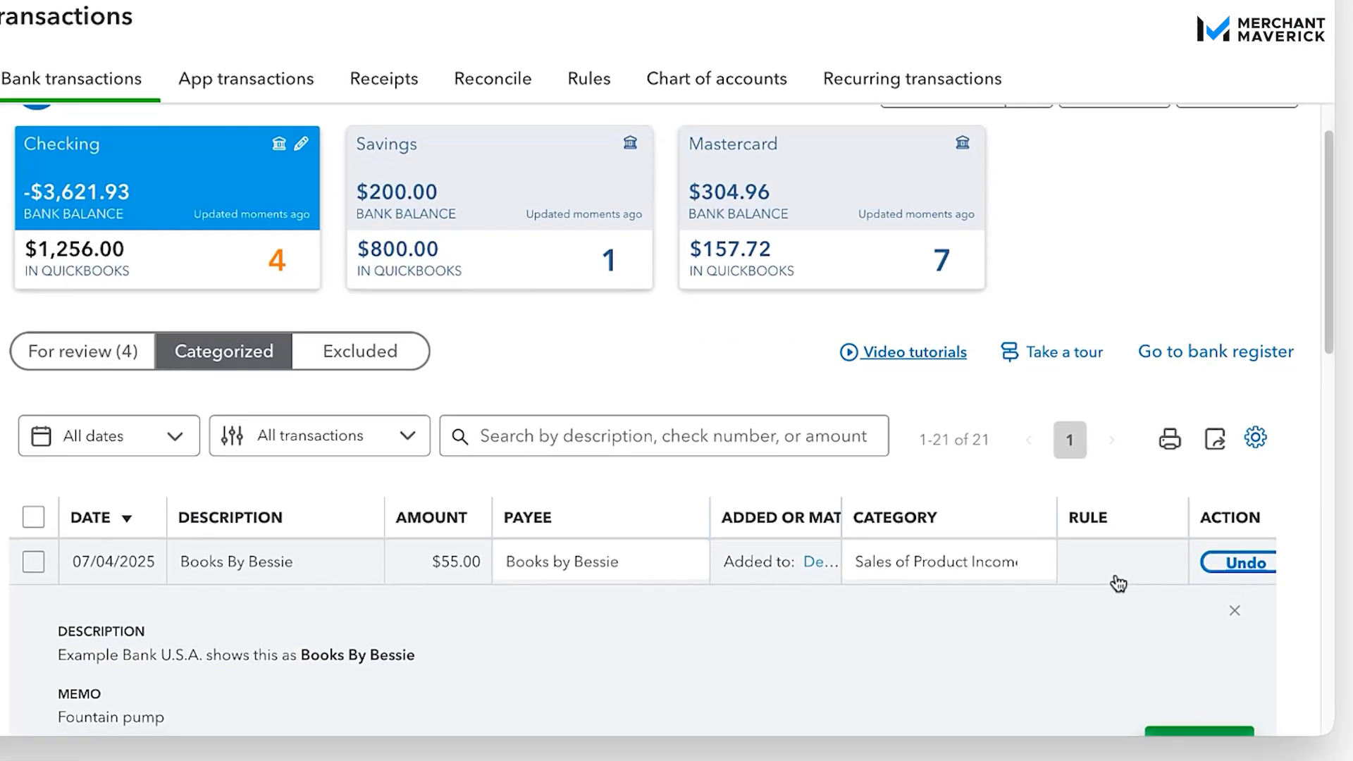
{"action": "scroll", "coordinate": [1114, 579], "scroll_direction": "down", "scroll_amount": 2}
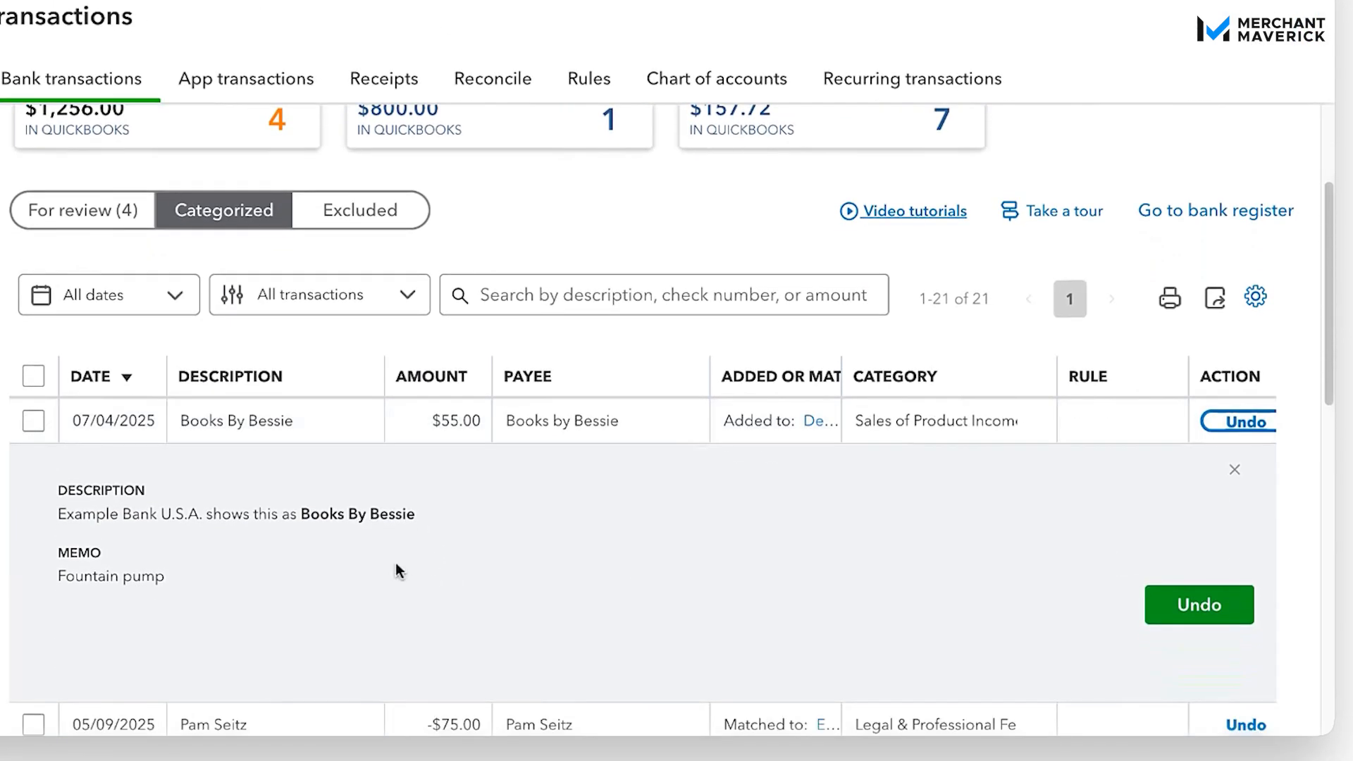
{"action": "left_click", "coordinate": [1199, 605]}
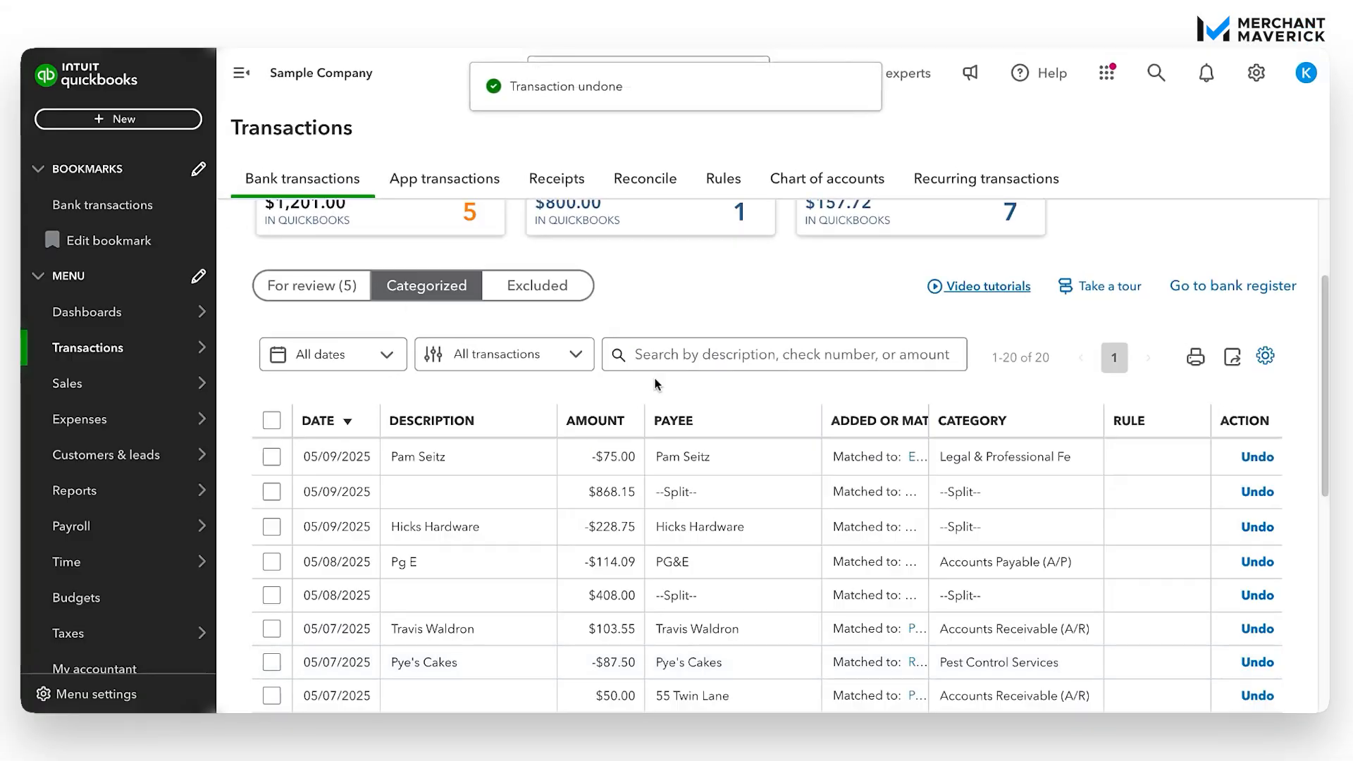
Return to the transactions for review, open the Books By Bessie deposit and start splitting it.
{"action": "left_click", "coordinate": [303, 285]}
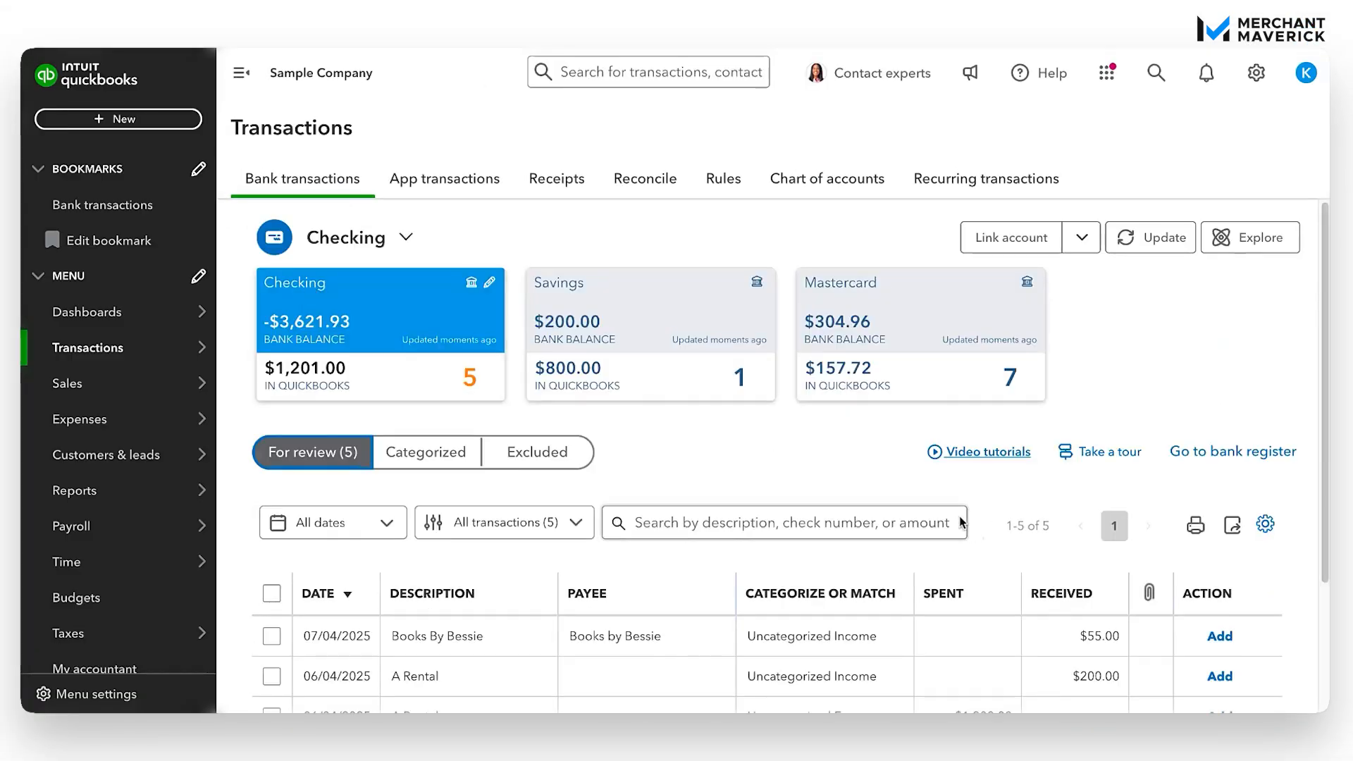
{"action": "scroll", "coordinate": [924, 458], "scroll_direction": "down", "scroll_amount": 1}
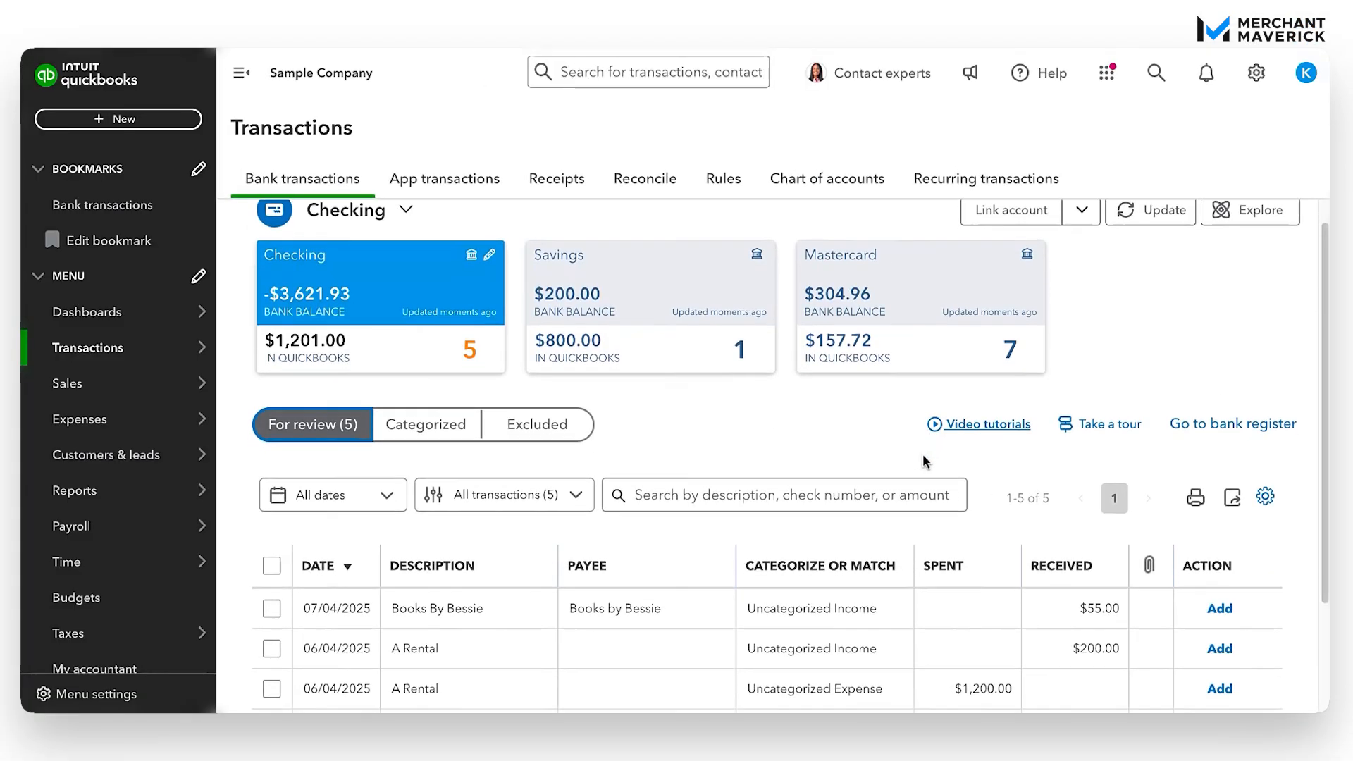
{"action": "scroll", "coordinate": [923, 458], "scroll_direction": "down", "scroll_amount": 3}
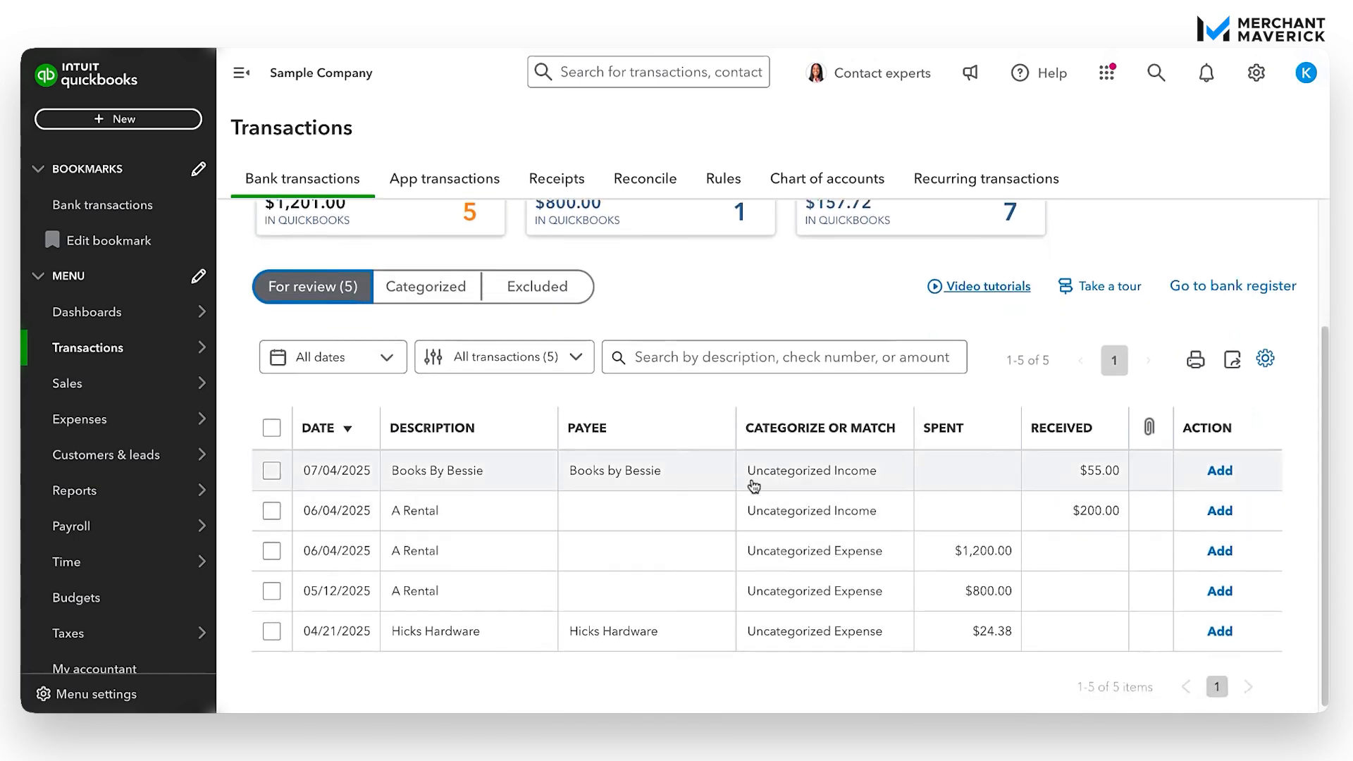
{"action": "left_click", "coordinate": [696, 474]}
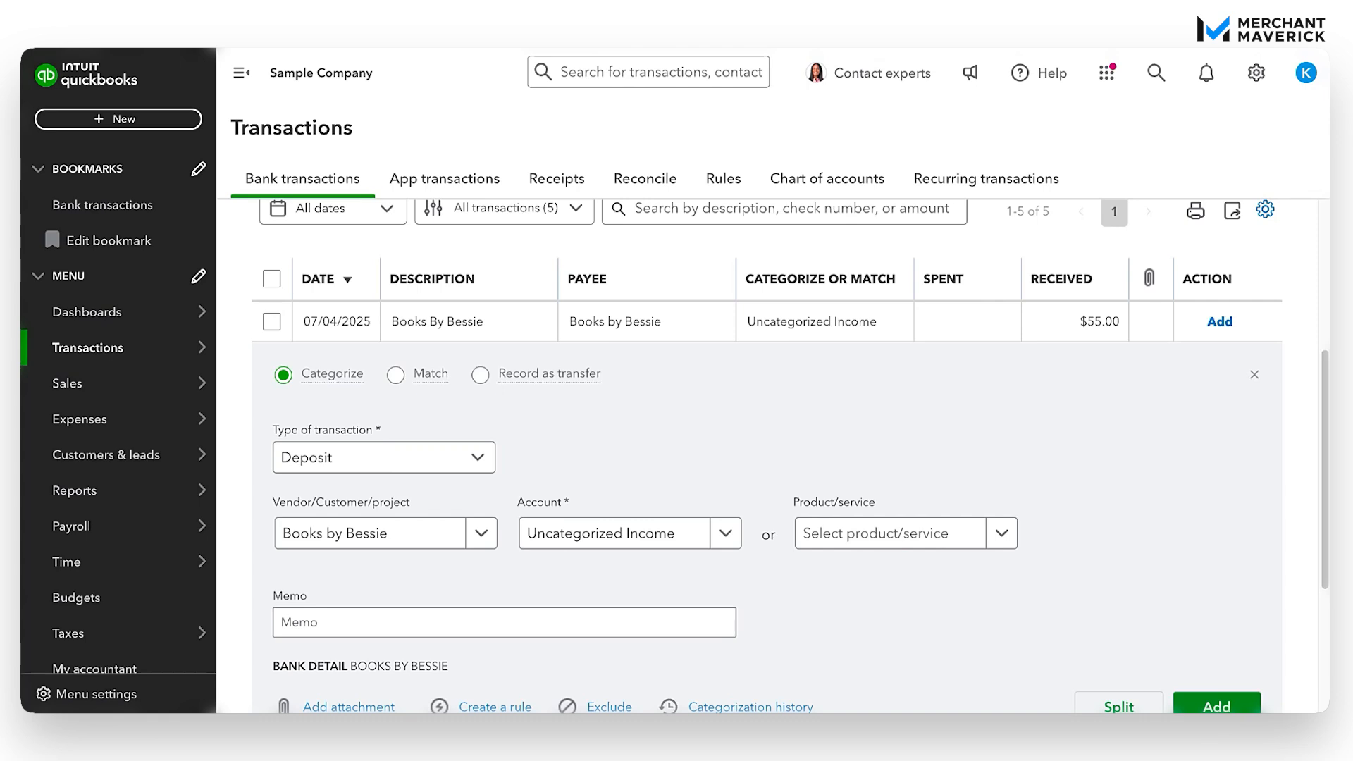
{"action": "scroll", "coordinate": [674, 457], "scroll_direction": "down", "scroll_amount": 1}
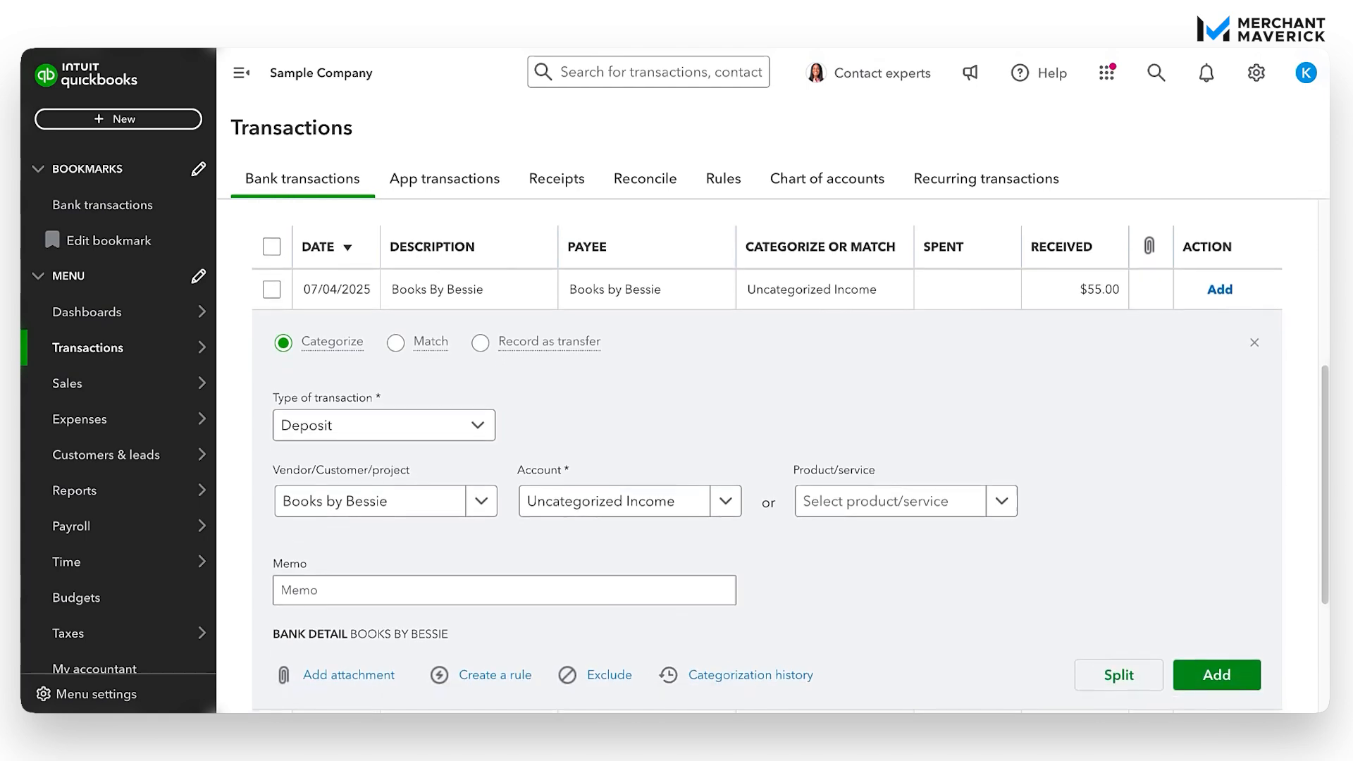
{"action": "scroll", "coordinate": [790, 565], "scroll_direction": "down", "scroll_amount": 1}
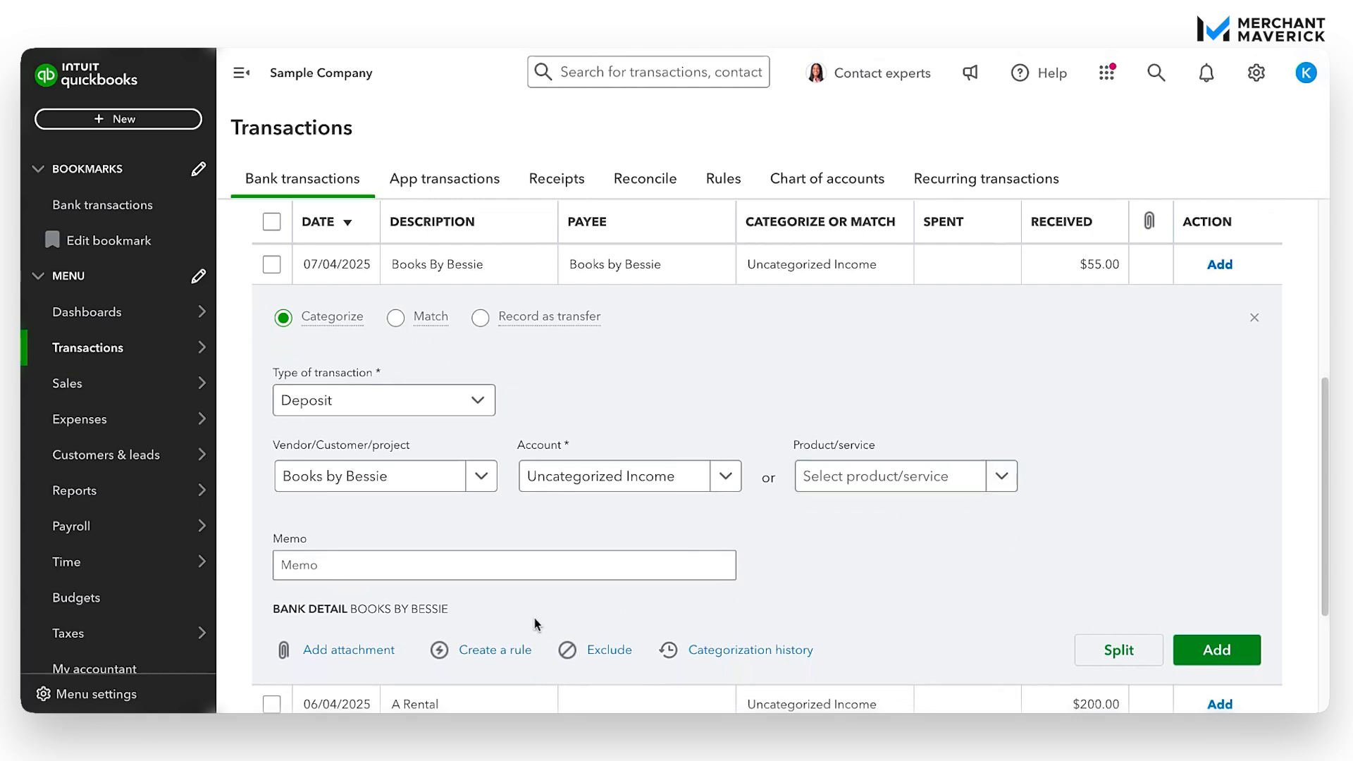
{"action": "left_click", "coordinate": [1106, 659]}
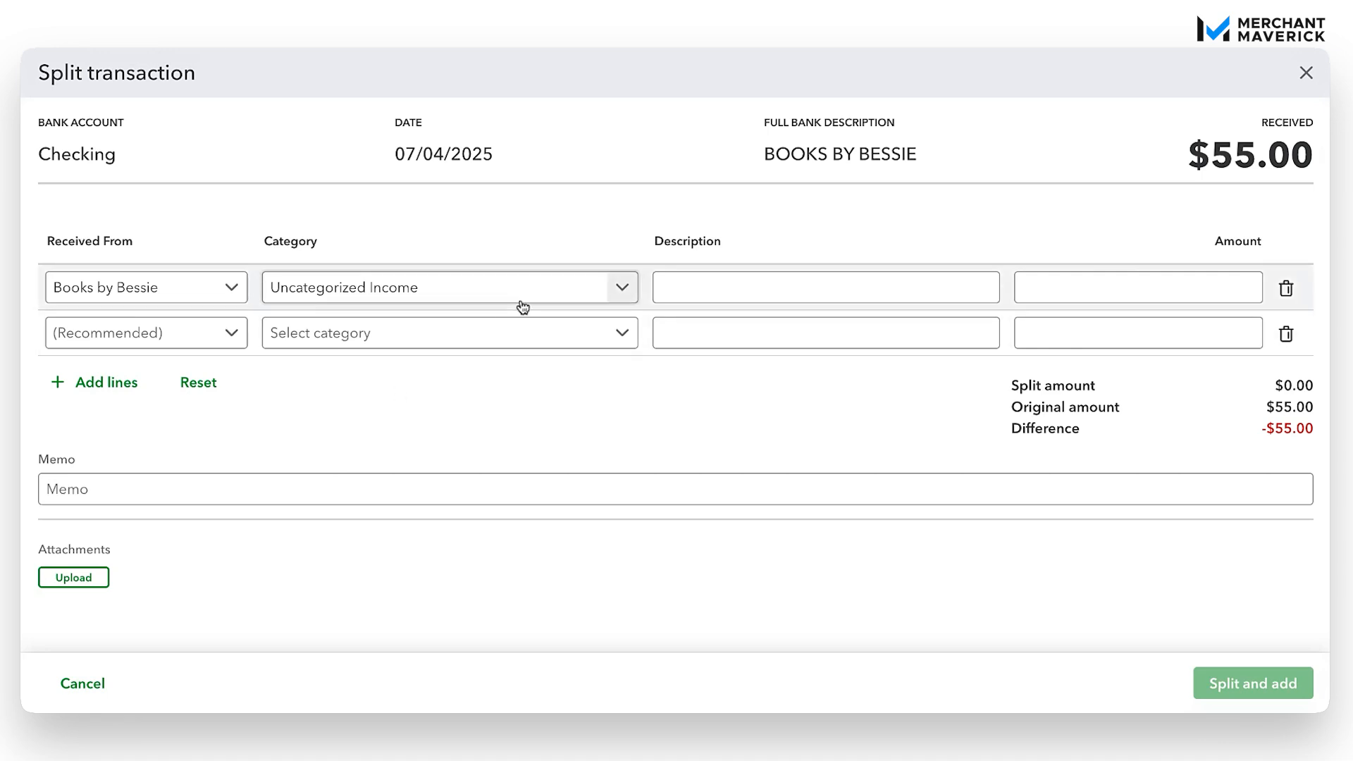
Fill in the first split line with category Sales of Product Income, description "Fountain pump" and amount 25.00.
{"action": "left_click", "coordinate": [622, 290]}
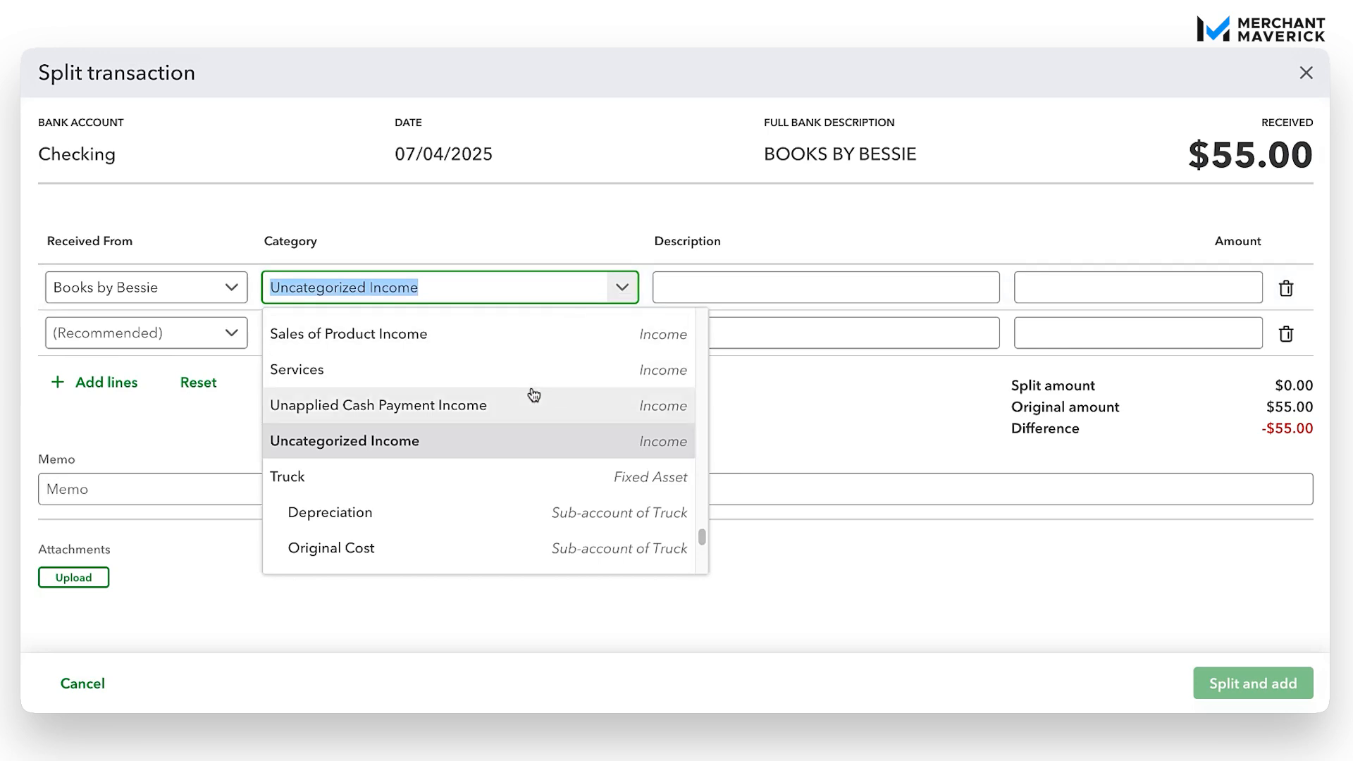
{"action": "left_click", "coordinate": [510, 343]}
{"action": "left_click", "coordinate": [794, 293]}
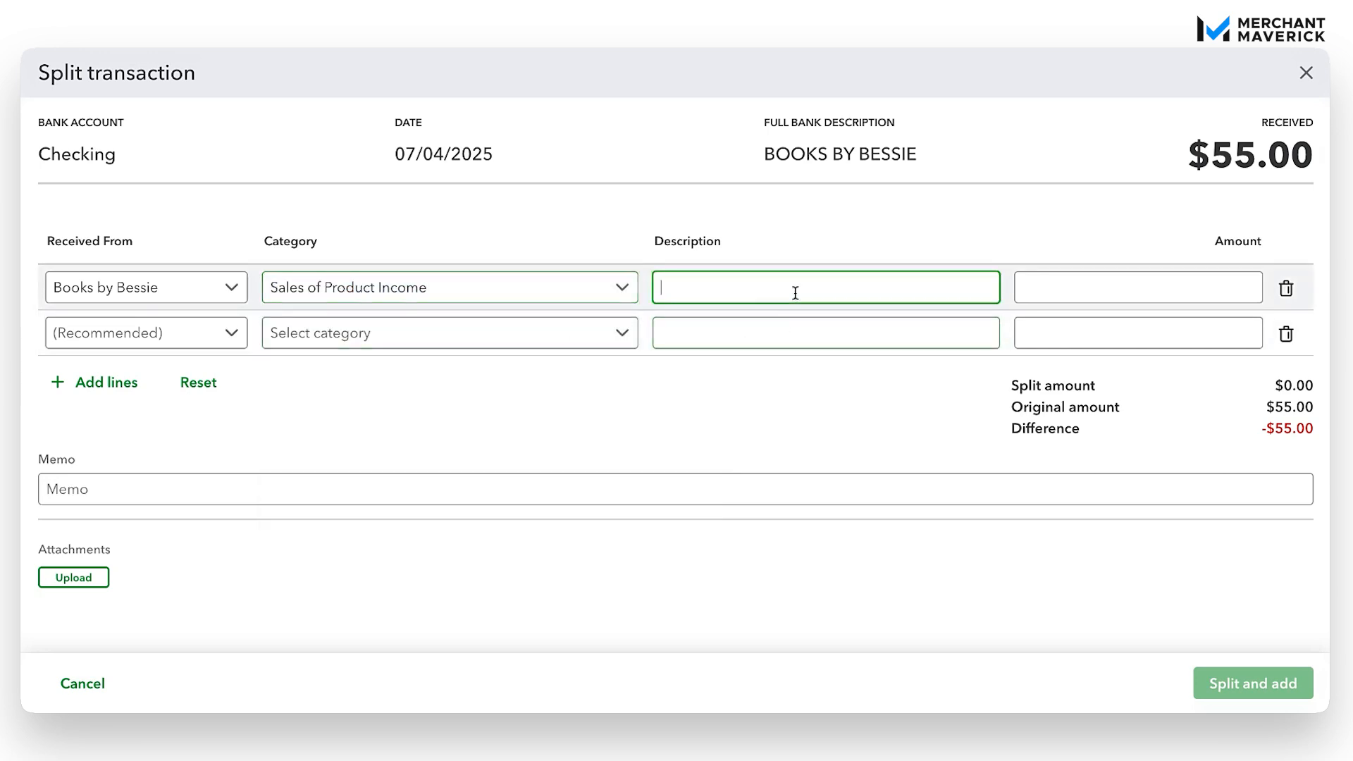
{"action": "type", "text": "Fountain pump"}
{"action": "key", "text": "Tab"}
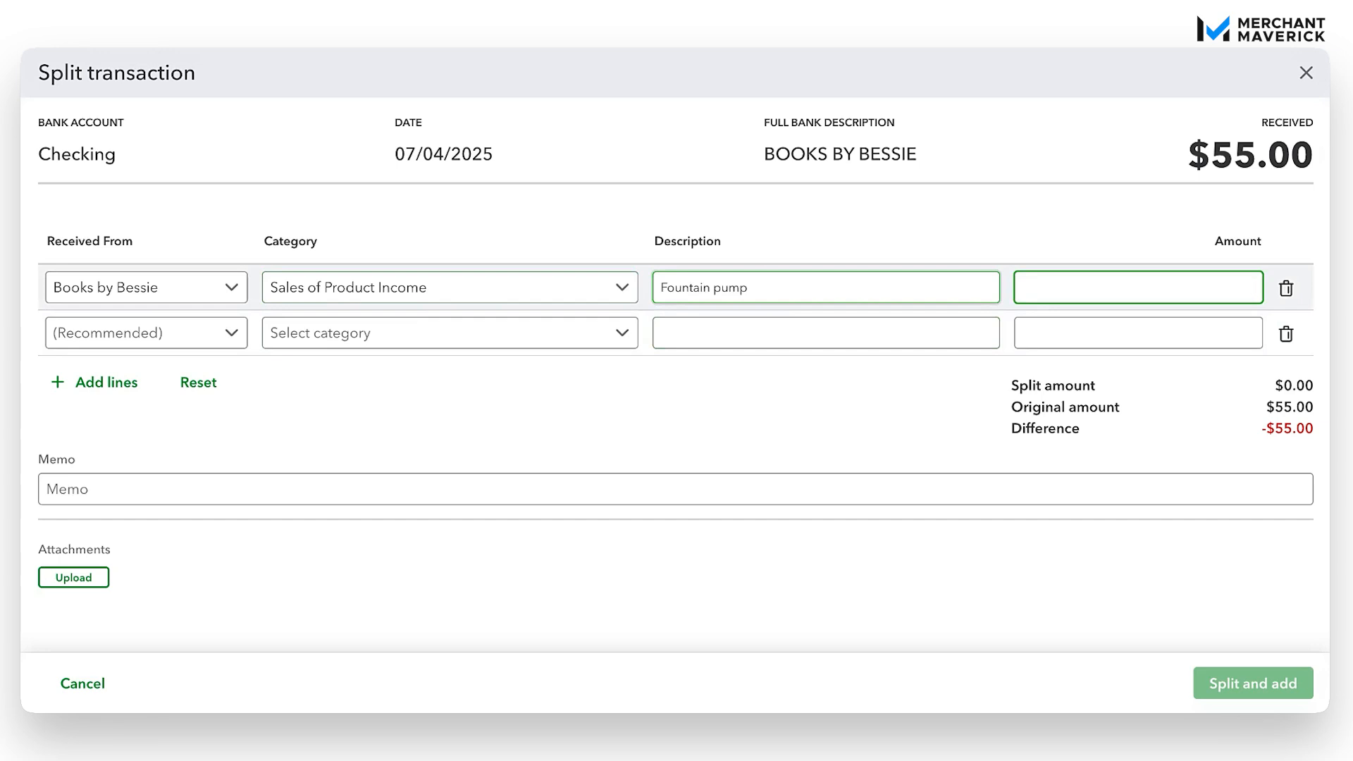
{"action": "type", "text": "25"}
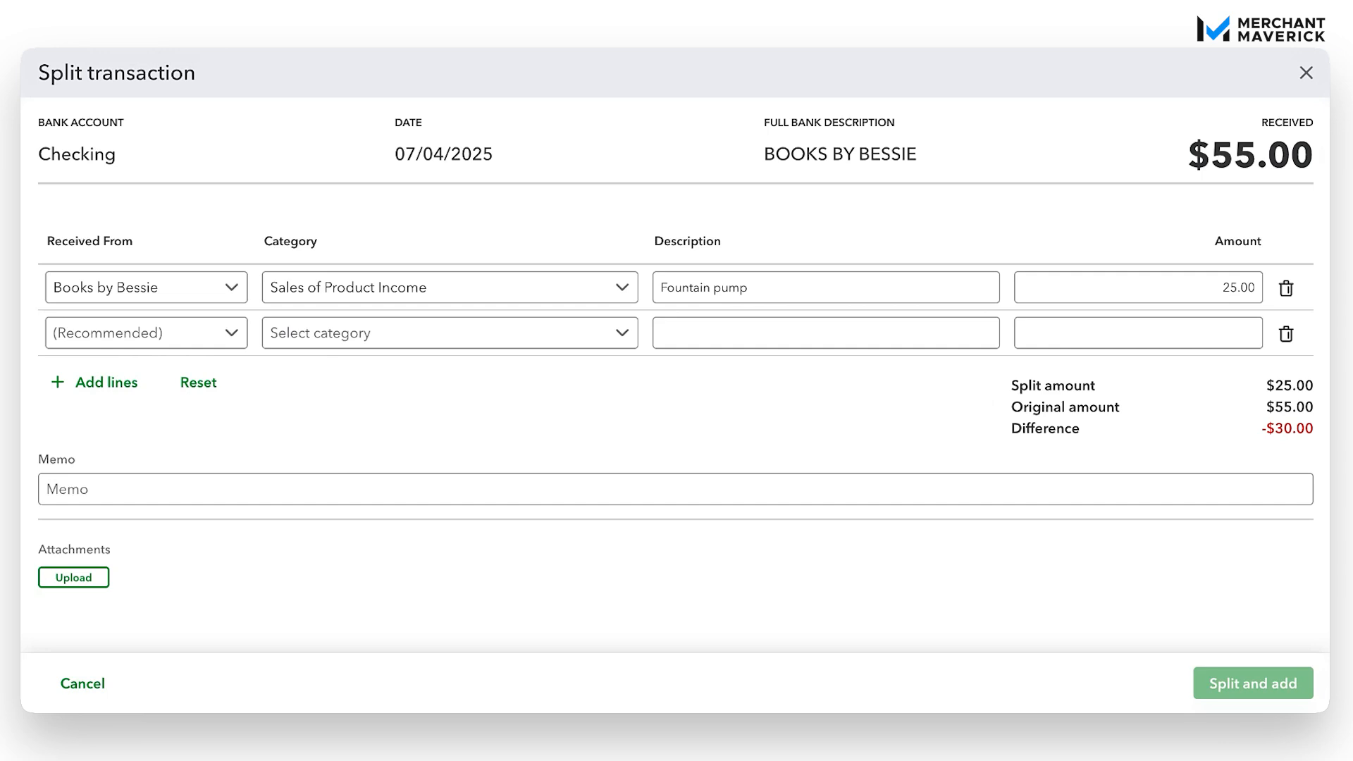
Set the payer of the second split line to the vendor Books by Bessie.
{"action": "left_click", "coordinate": [232, 334]}
{"action": "scroll", "coordinate": [257, 474], "scroll_direction": "down", "scroll_amount": 5}
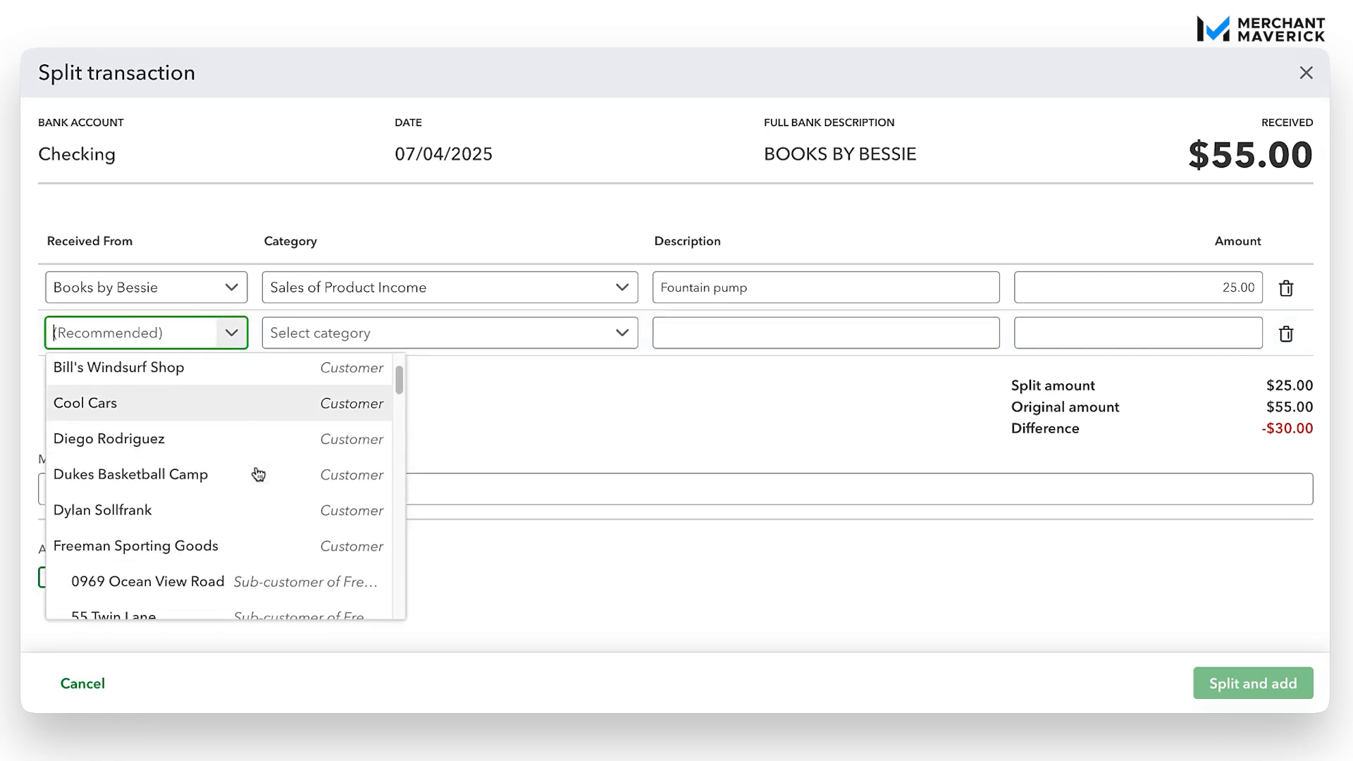
{"action": "scroll", "coordinate": [258, 474], "scroll_direction": "down", "scroll_amount": 6}
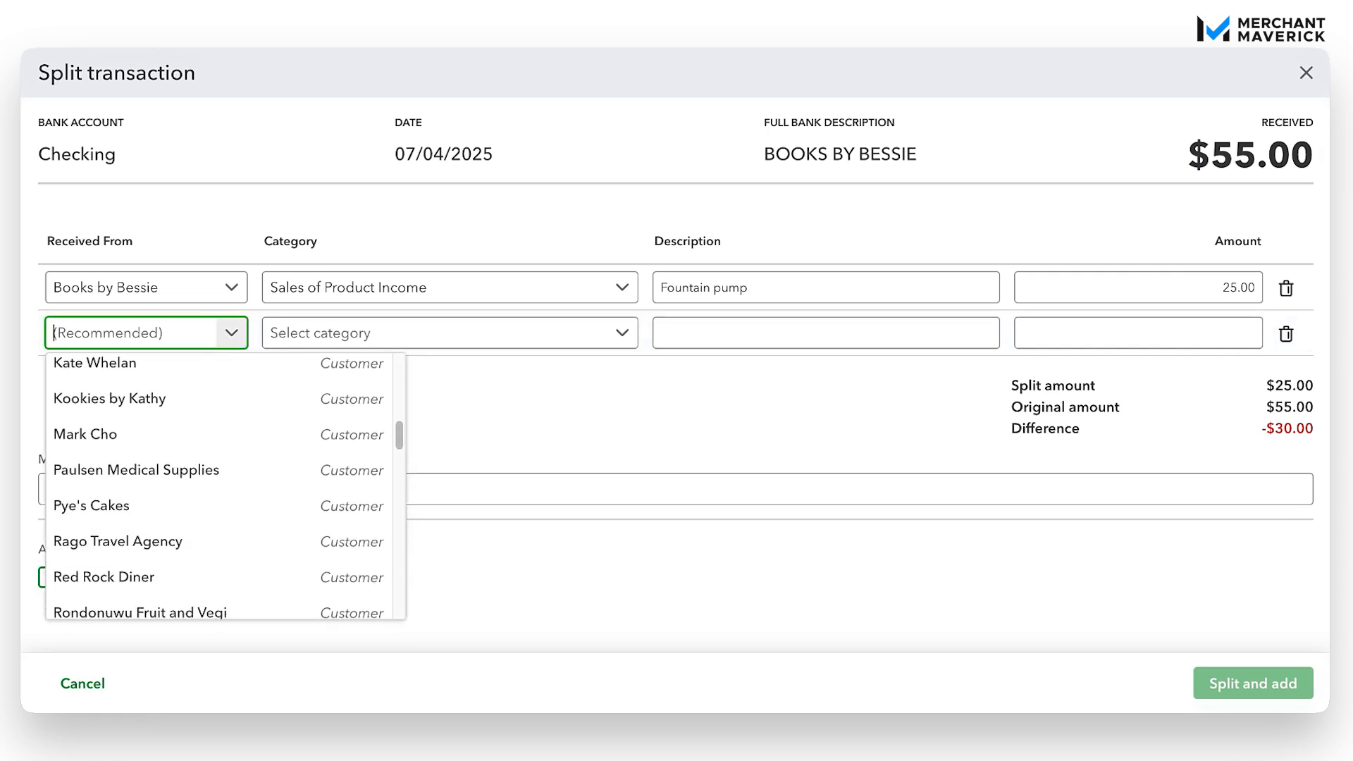
{"action": "scroll", "coordinate": [226, 487], "scroll_direction": "down", "scroll_amount": 5}
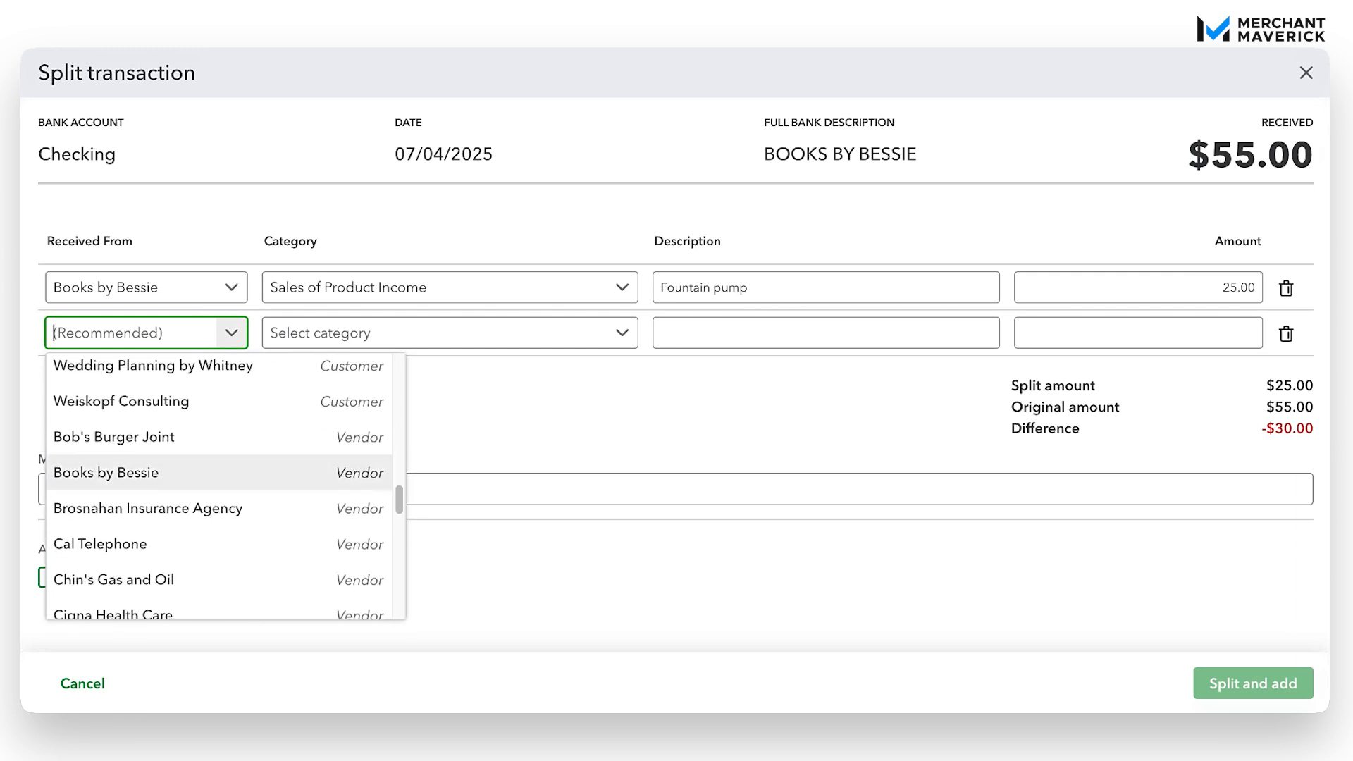
{"action": "left_click", "coordinate": [299, 472]}
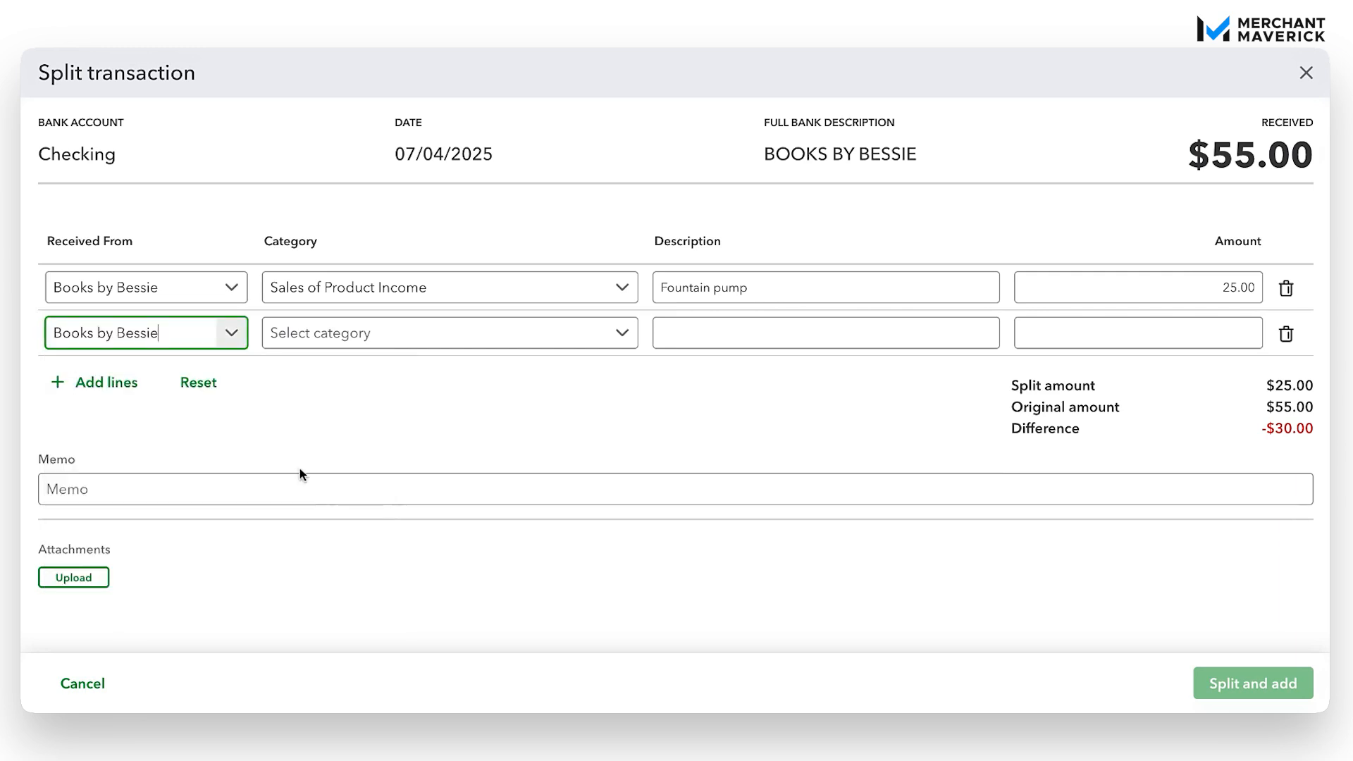
Categorize the second split line as Job Expenses:Cost of Labor:Installation.
{"action": "left_click", "coordinate": [474, 343]}
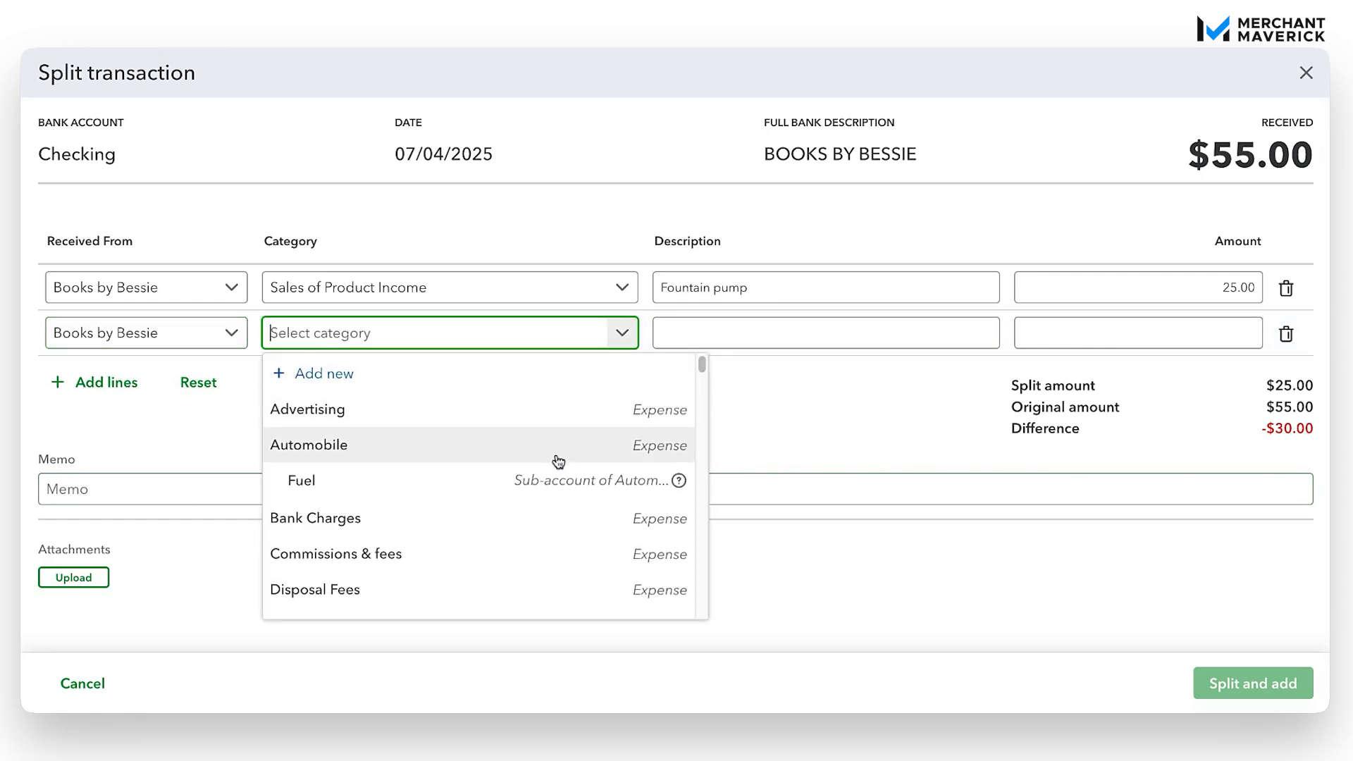
{"action": "scroll", "coordinate": [559, 461], "scroll_direction": "down", "scroll_amount": 3}
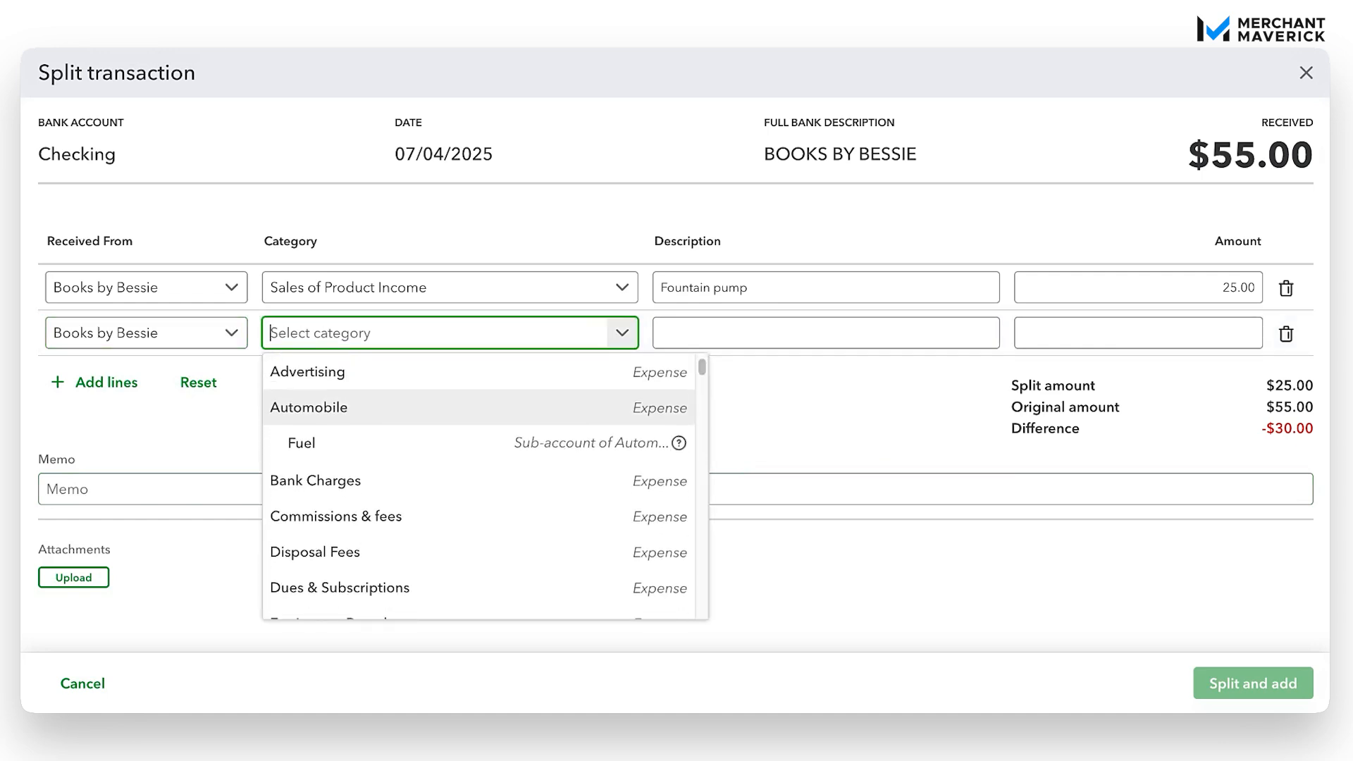
{"action": "scroll", "coordinate": [479, 439], "scroll_direction": "down", "scroll_amount": 4}
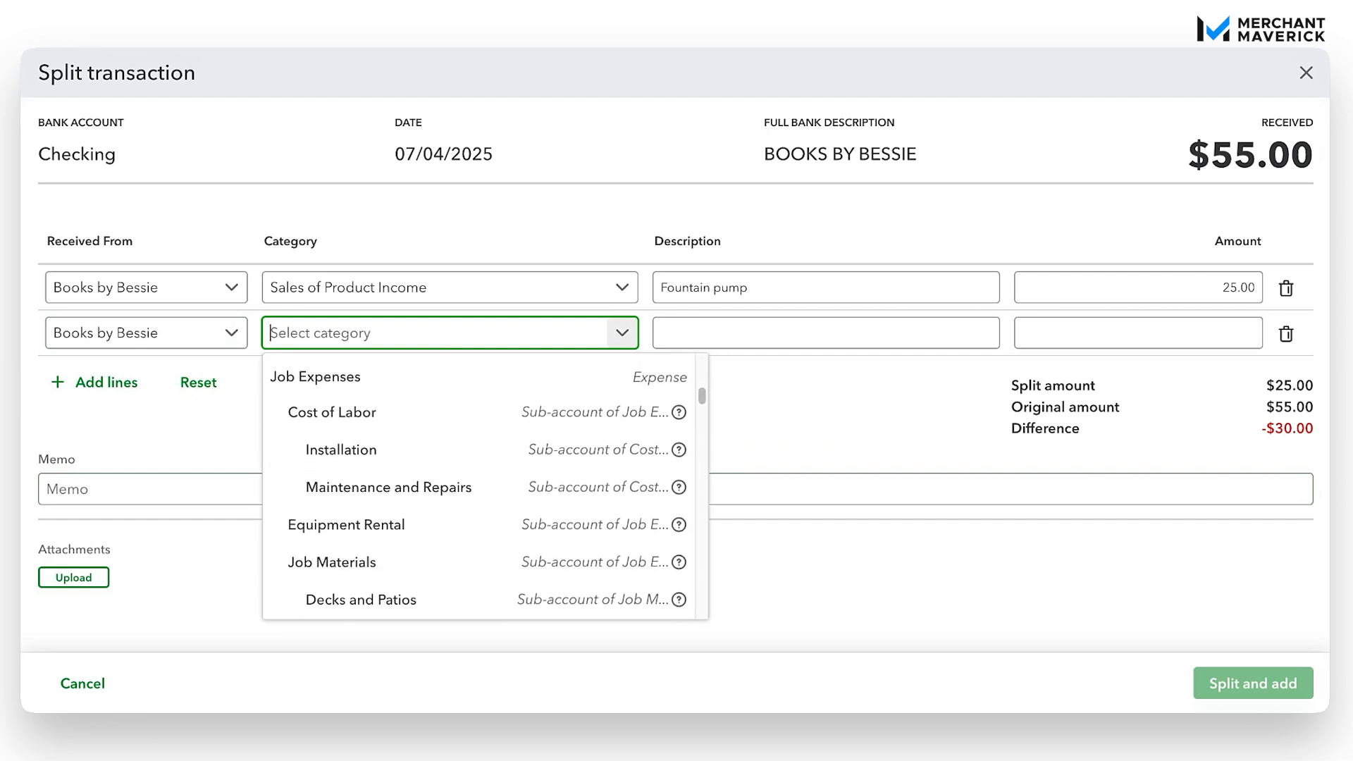
{"action": "left_click", "coordinate": [402, 442]}
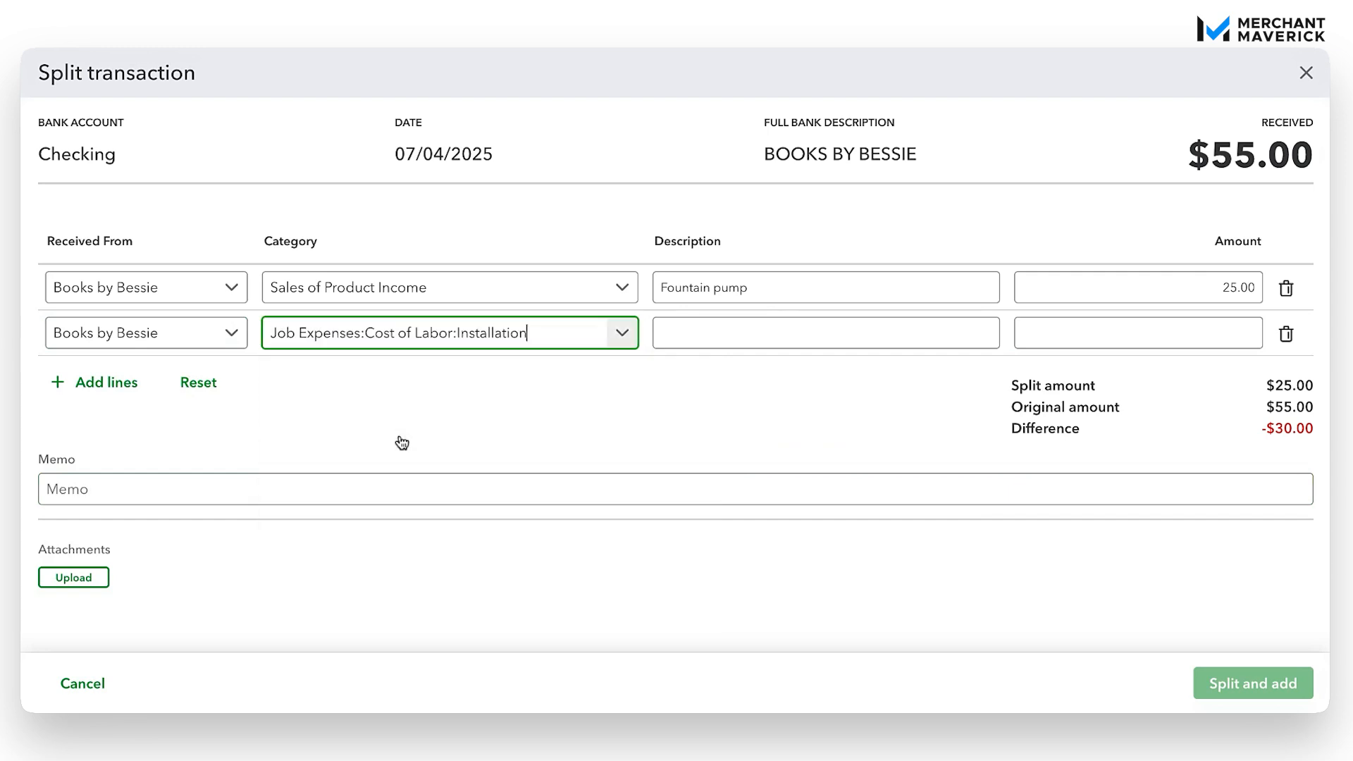
Give the second split line the description "Installation of fountain pump" and amount 30.00, and add the split deposit to the books.
{"action": "left_click", "coordinate": [798, 343]}
{"action": "type", "text": "Instl"}
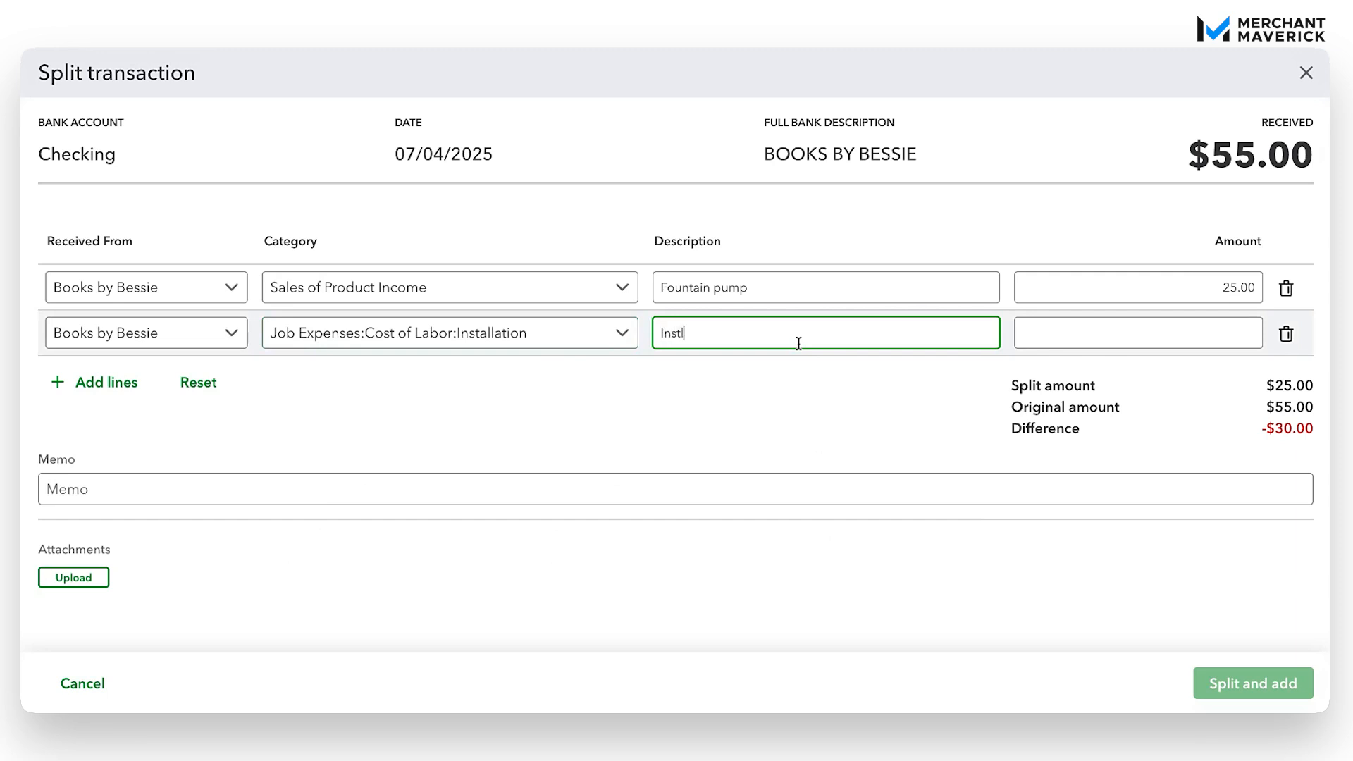
{"action": "key", "text": "BackSpace"}
{"action": "type", "text": "allation of fountain pump"}
{"action": "key", "text": "Tab"}
{"action": "type", "text": "30"}
{"action": "key", "text": "Tab"}
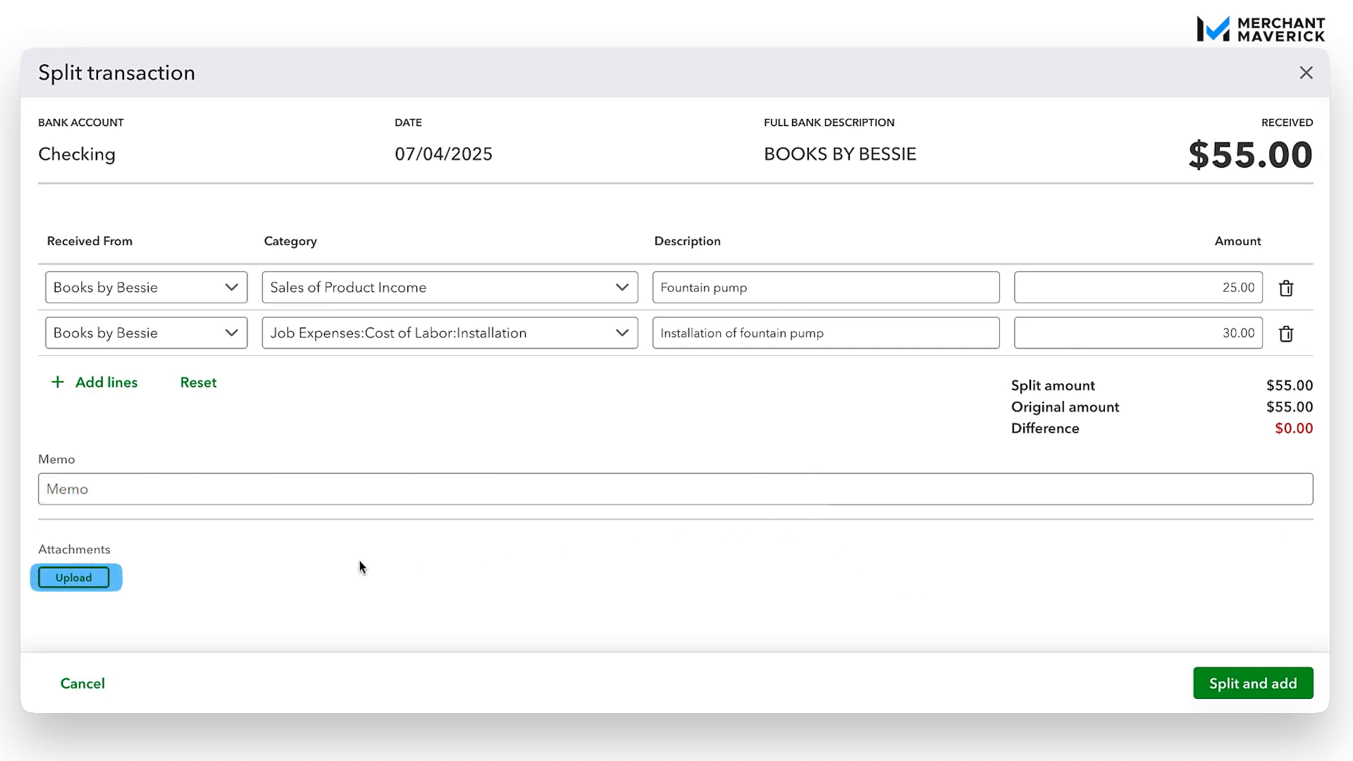
{"action": "left_click", "coordinate": [1238, 683]}
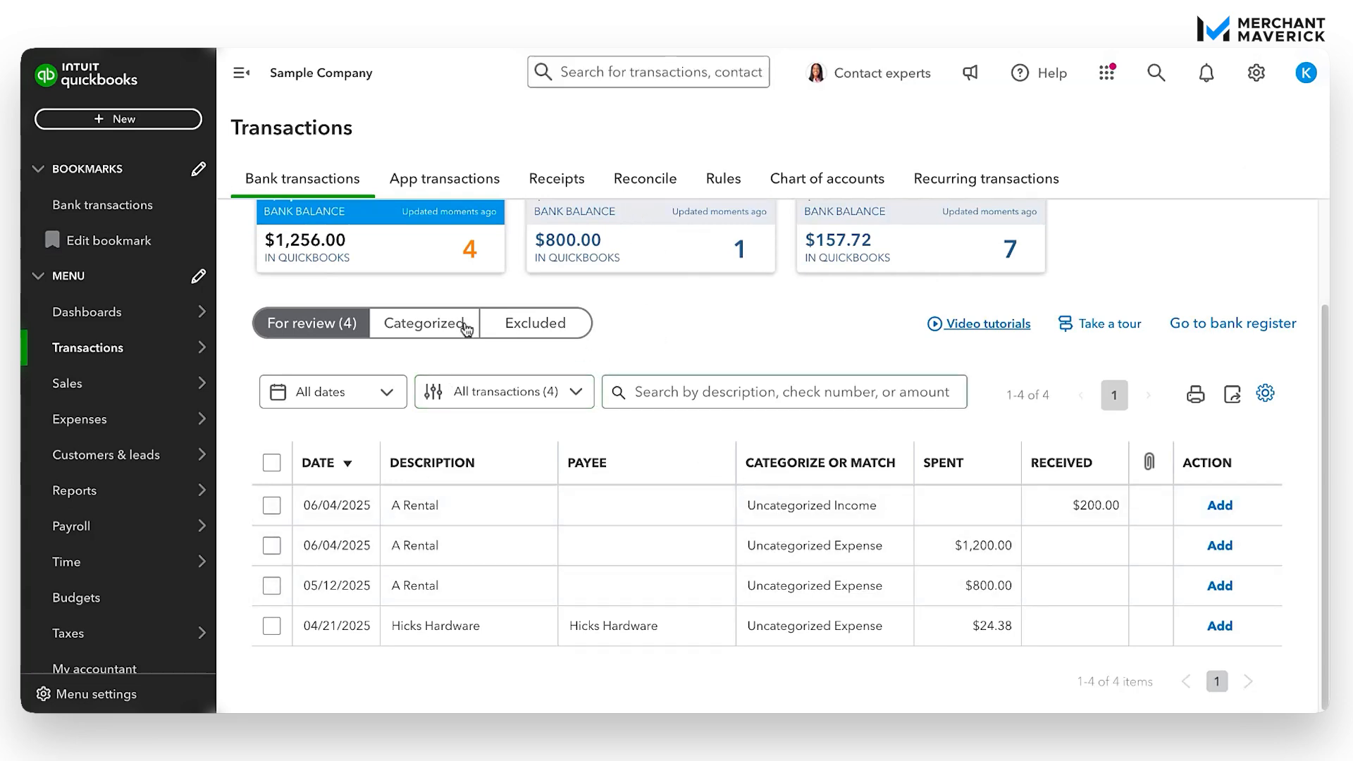
Check the split Books By Bessie deposit among the categorized Checking transactions.
{"action": "left_click", "coordinate": [417, 327]}
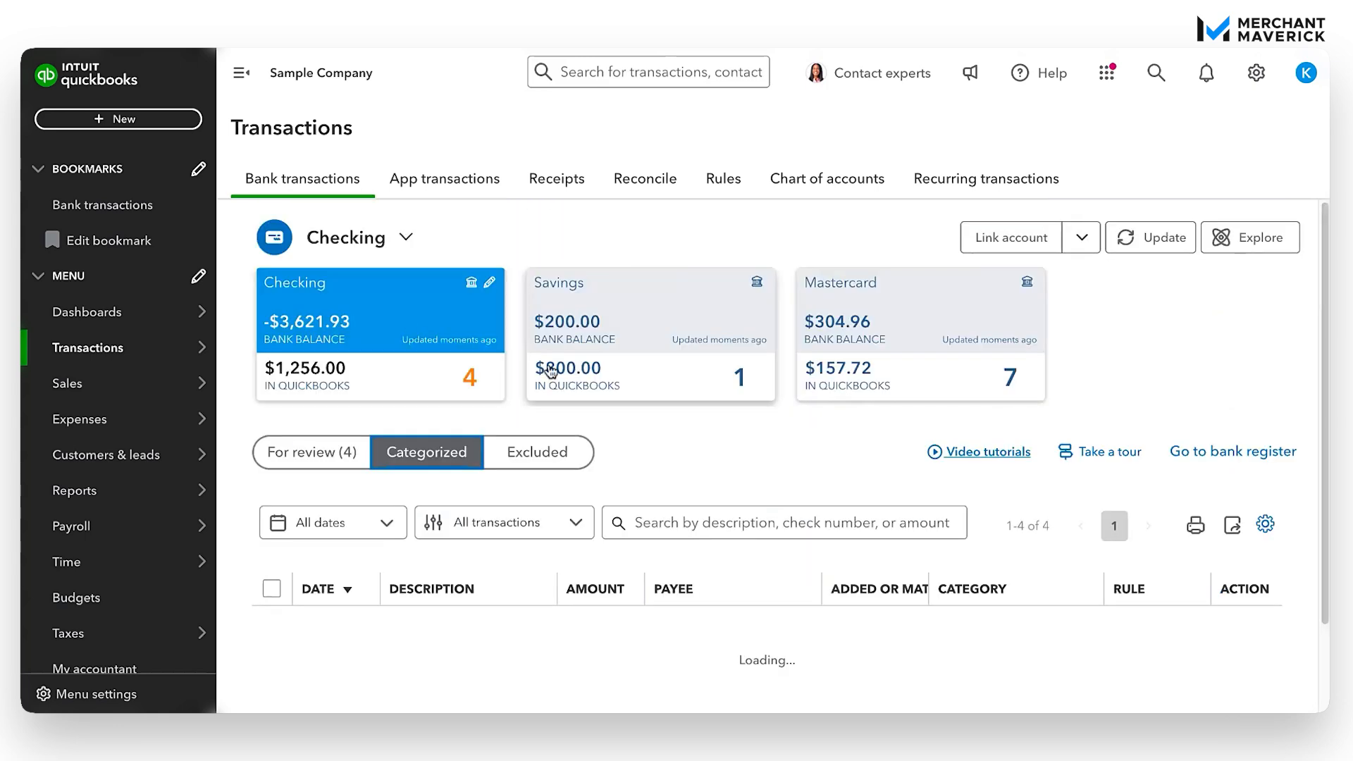
{"action": "scroll", "coordinate": [843, 438], "scroll_direction": "down", "scroll_amount": 1}
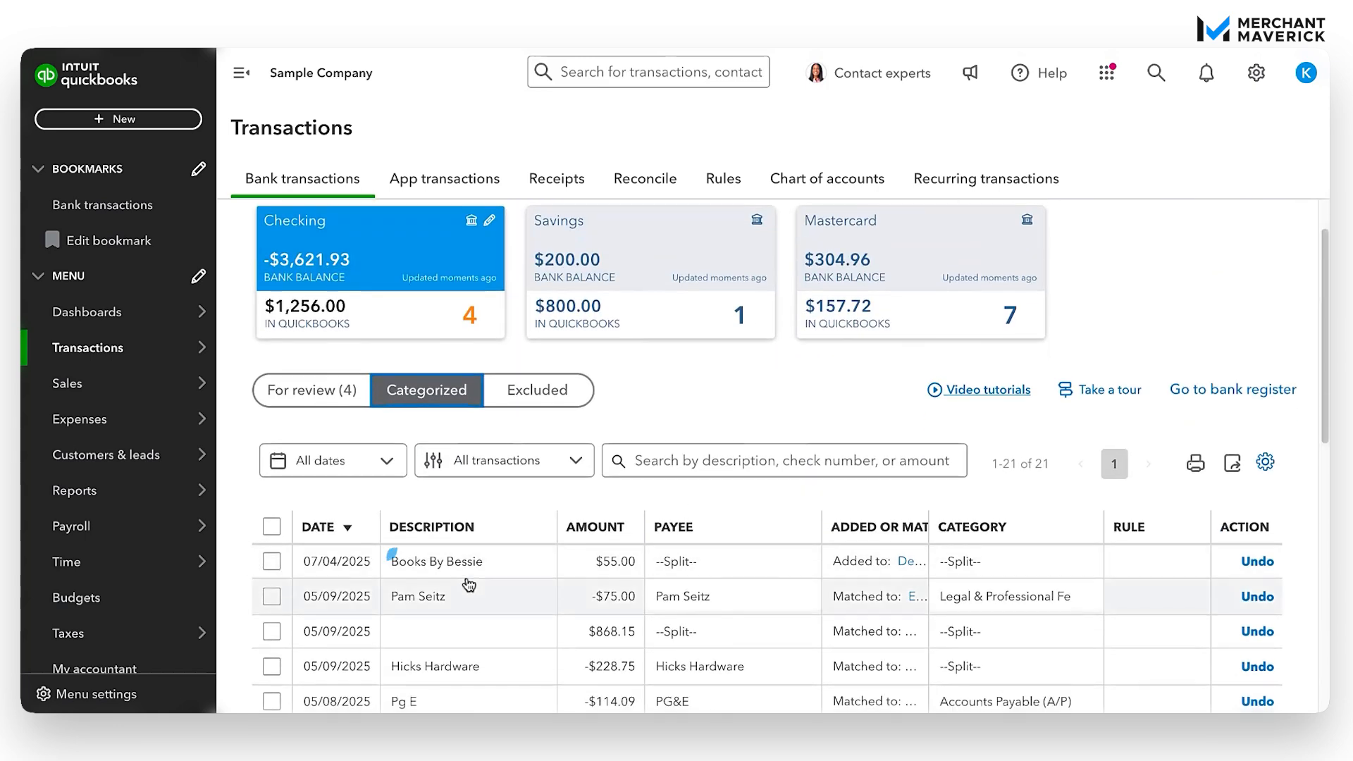
{"action": "left_click_drag", "start_coordinate": [389, 561], "coordinate": [607, 575]}
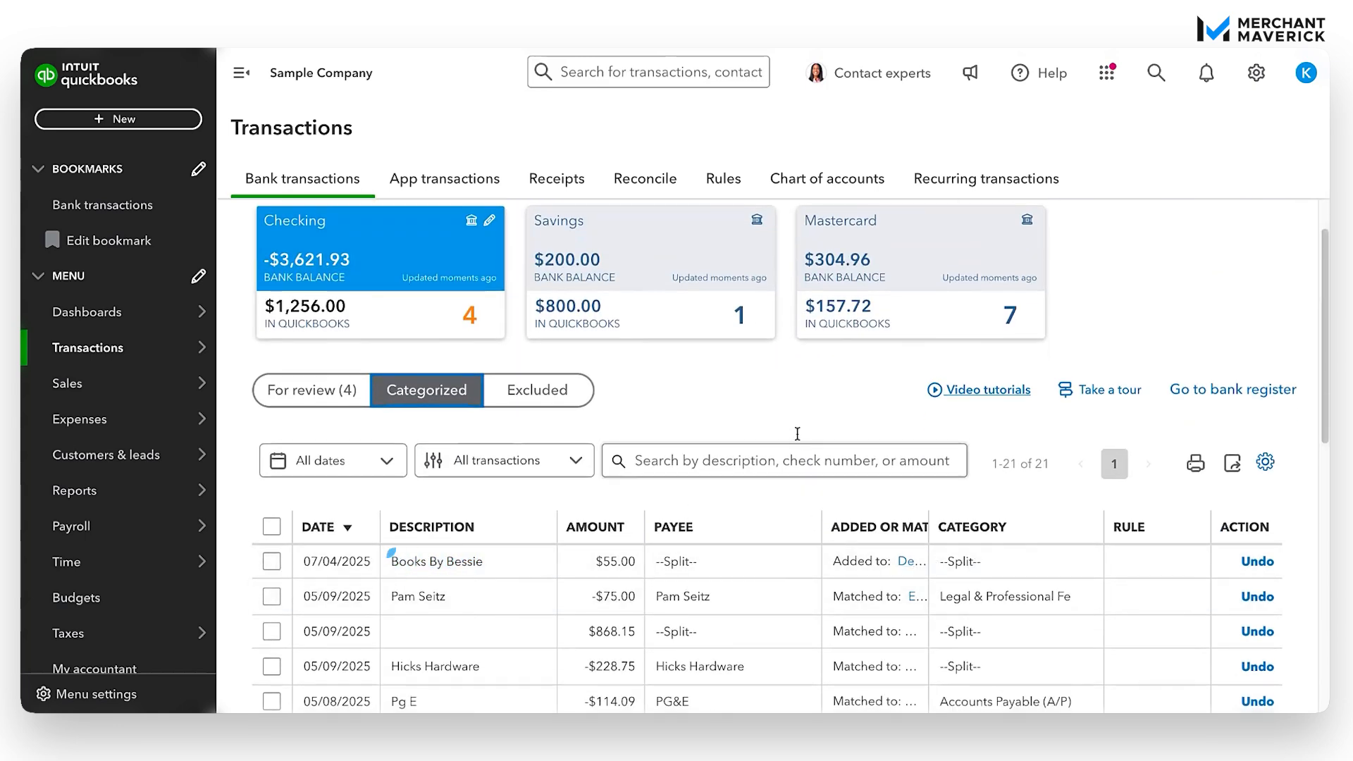
Return to the transactions for review, open the $1,200.00 A Rental expense and start creating a rule from it.
{"action": "left_click", "coordinate": [306, 394]}
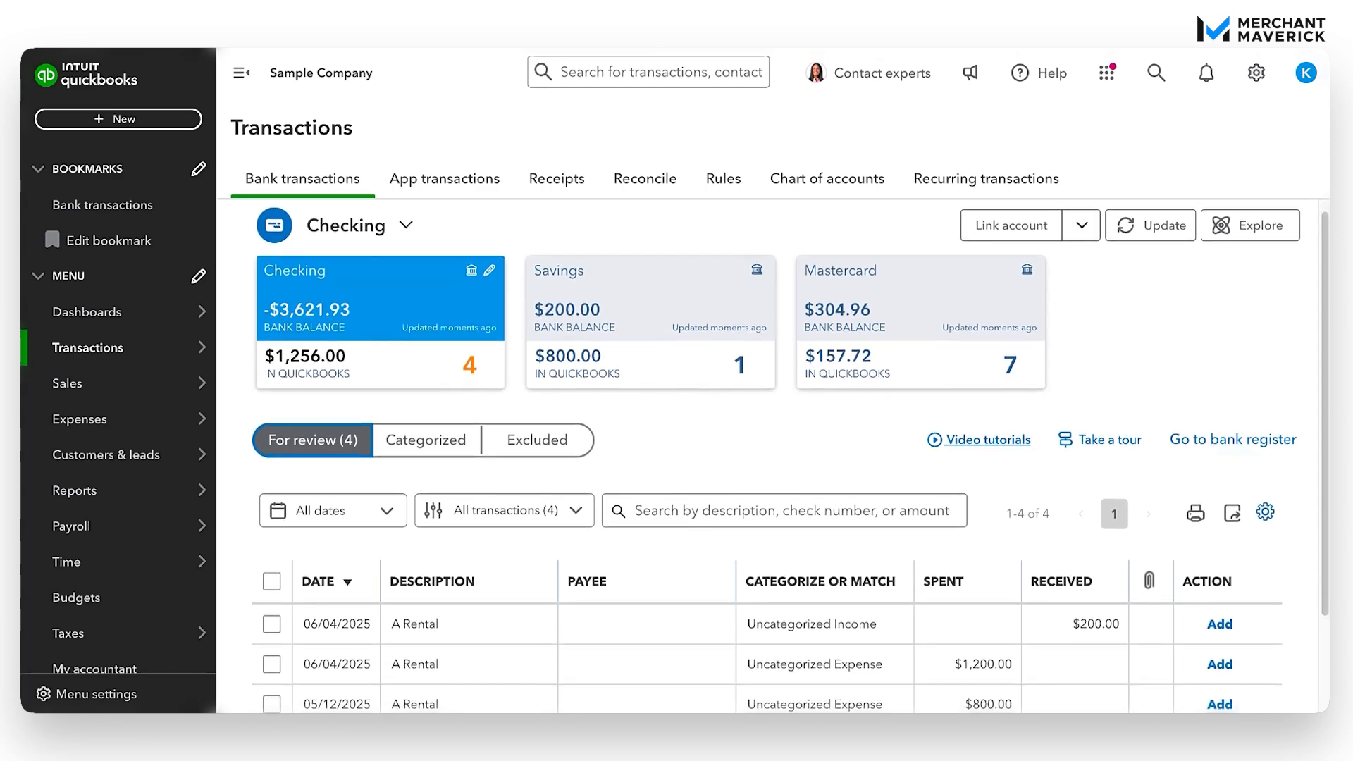
{"action": "scroll", "coordinate": [789, 458], "scroll_direction": "down", "scroll_amount": 1}
{"action": "scroll", "coordinate": [679, 458], "scroll_direction": "down", "scroll_amount": 1}
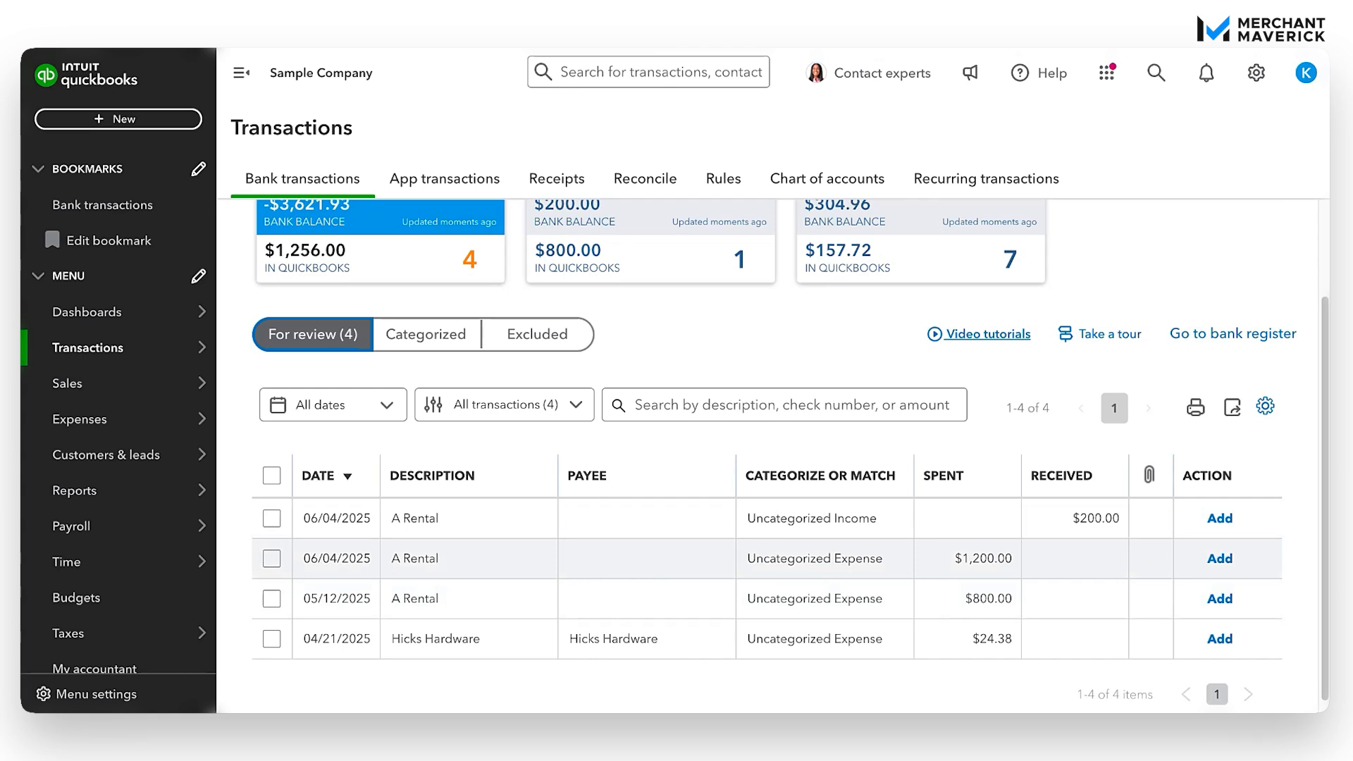
{"action": "left_click", "coordinate": [647, 559]}
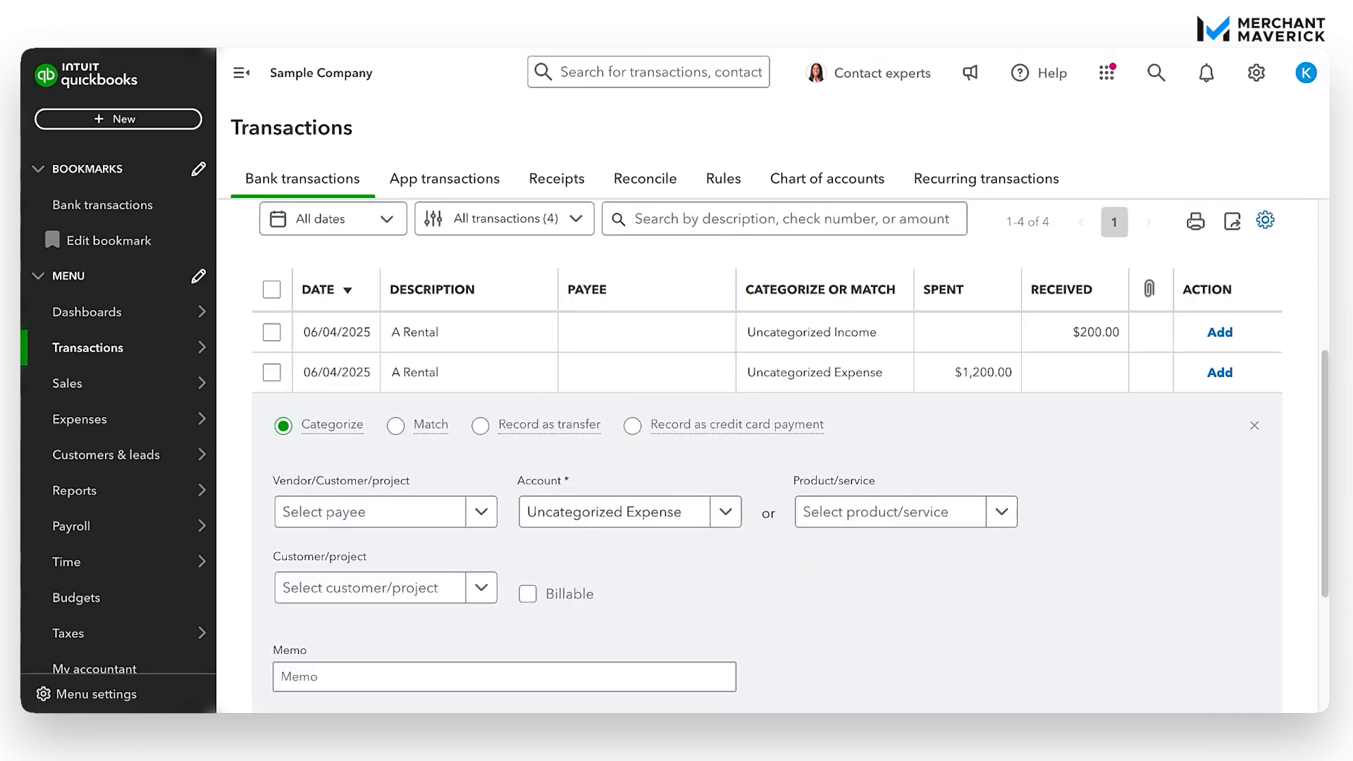
{"action": "scroll", "coordinate": [834, 582], "scroll_direction": "down", "scroll_amount": 2}
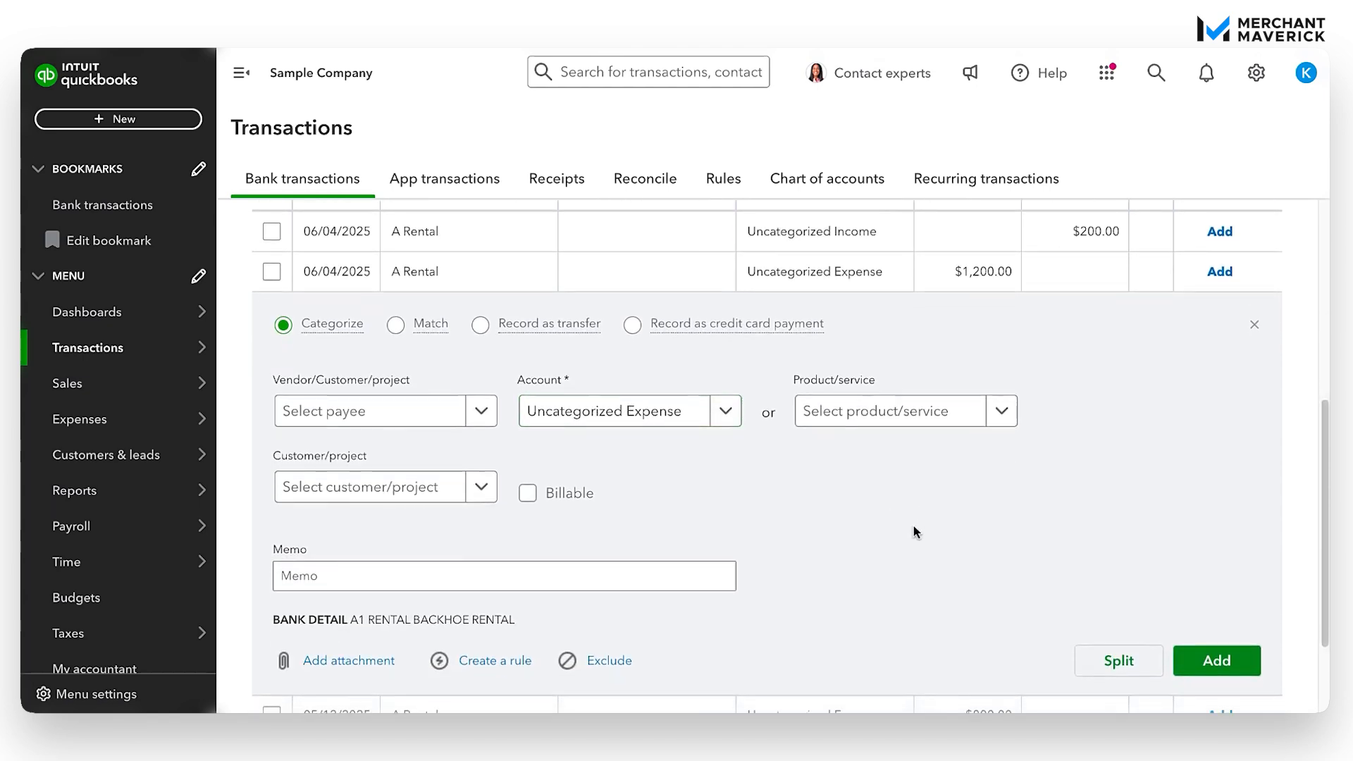
{"action": "left_click", "coordinate": [480, 660]}
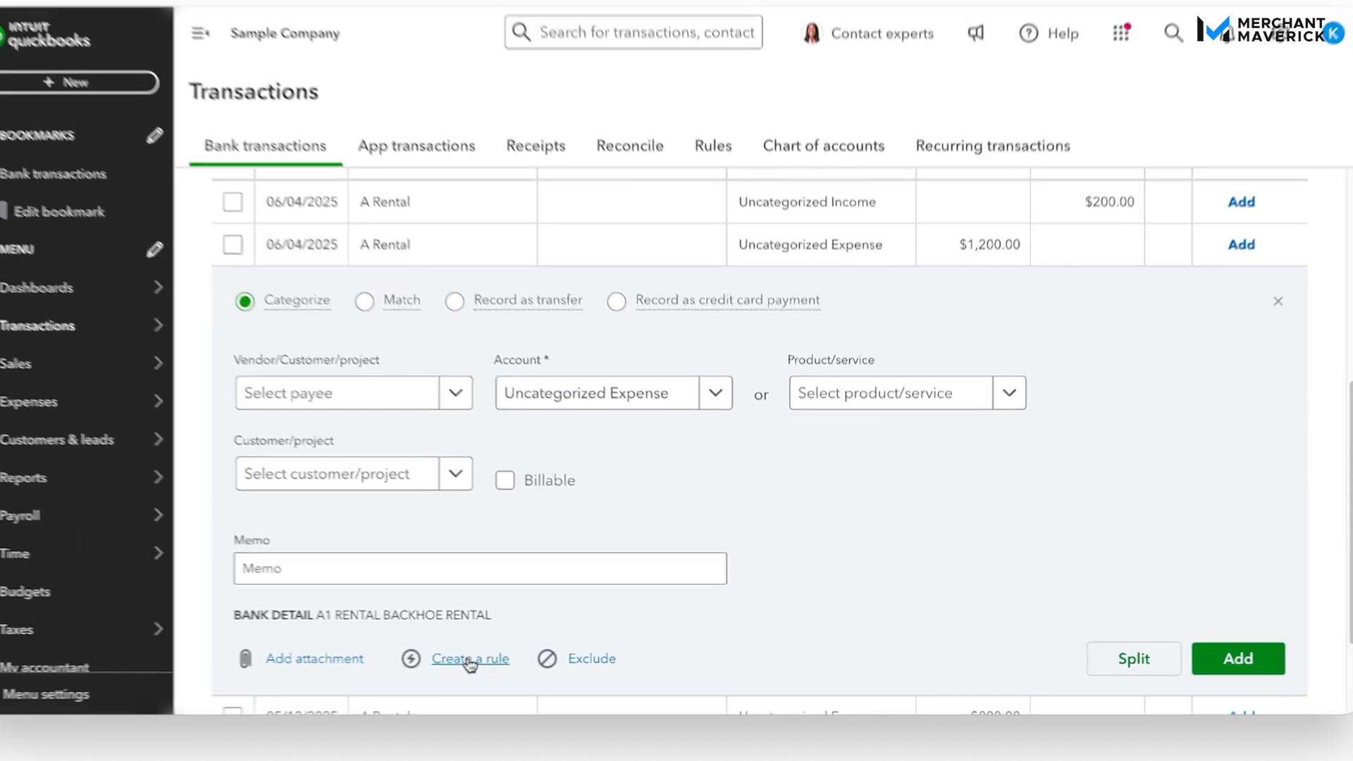
{"action": "left_click", "coordinate": [469, 660]}
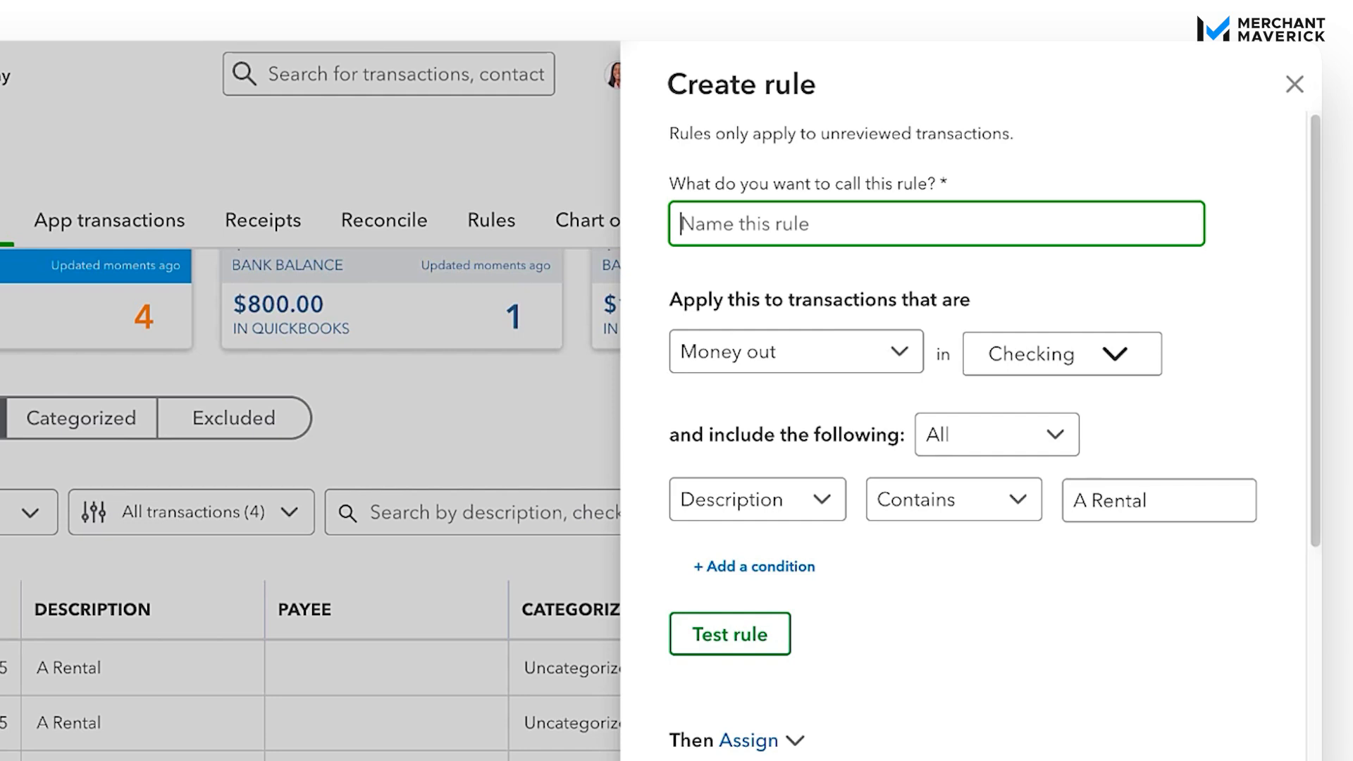
Name the rule "A Rental" and review its money direction and bank account options, keeping Money out and Checking.
{"action": "type", "text": "A Rental"}
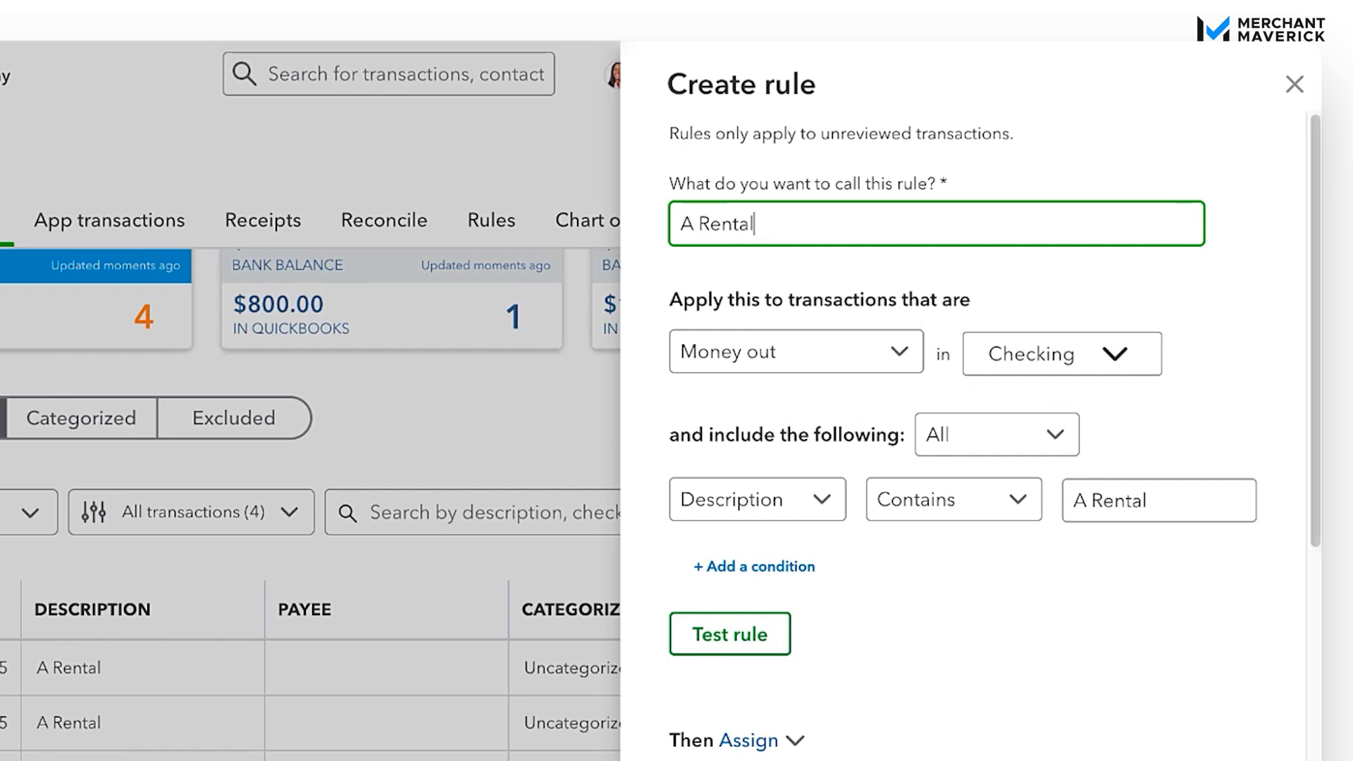
{"action": "left_click", "coordinate": [899, 351]}
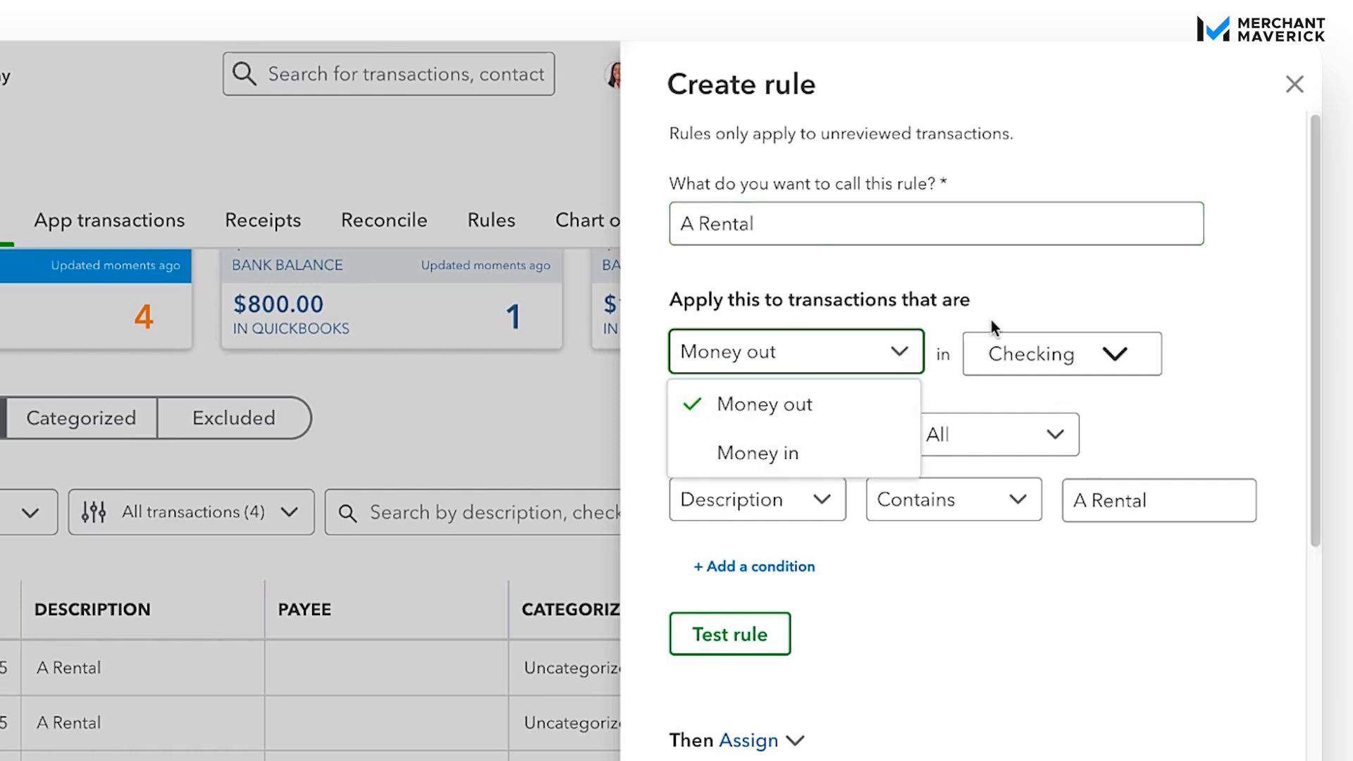
{"action": "left_click", "coordinate": [1040, 284]}
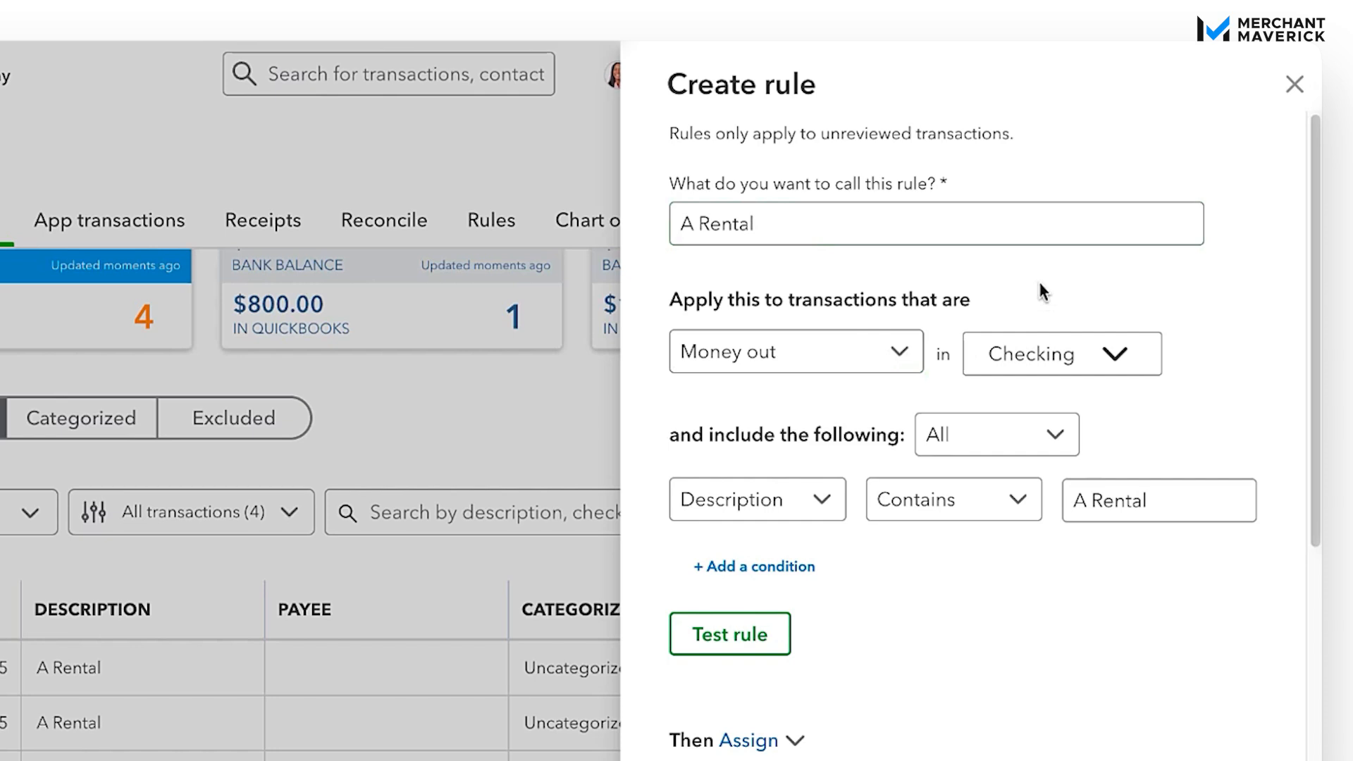
{"action": "left_click", "coordinate": [1131, 361]}
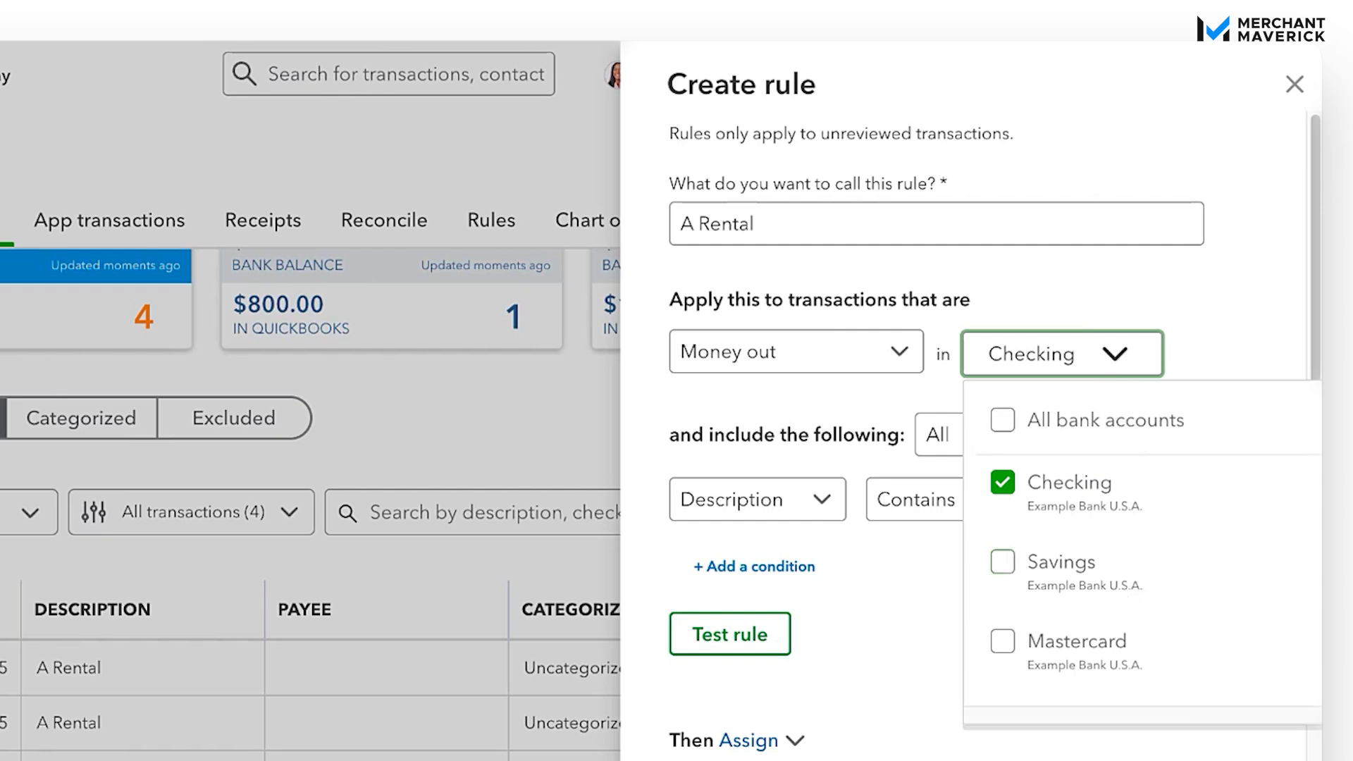
{"action": "left_click", "coordinate": [1237, 270]}
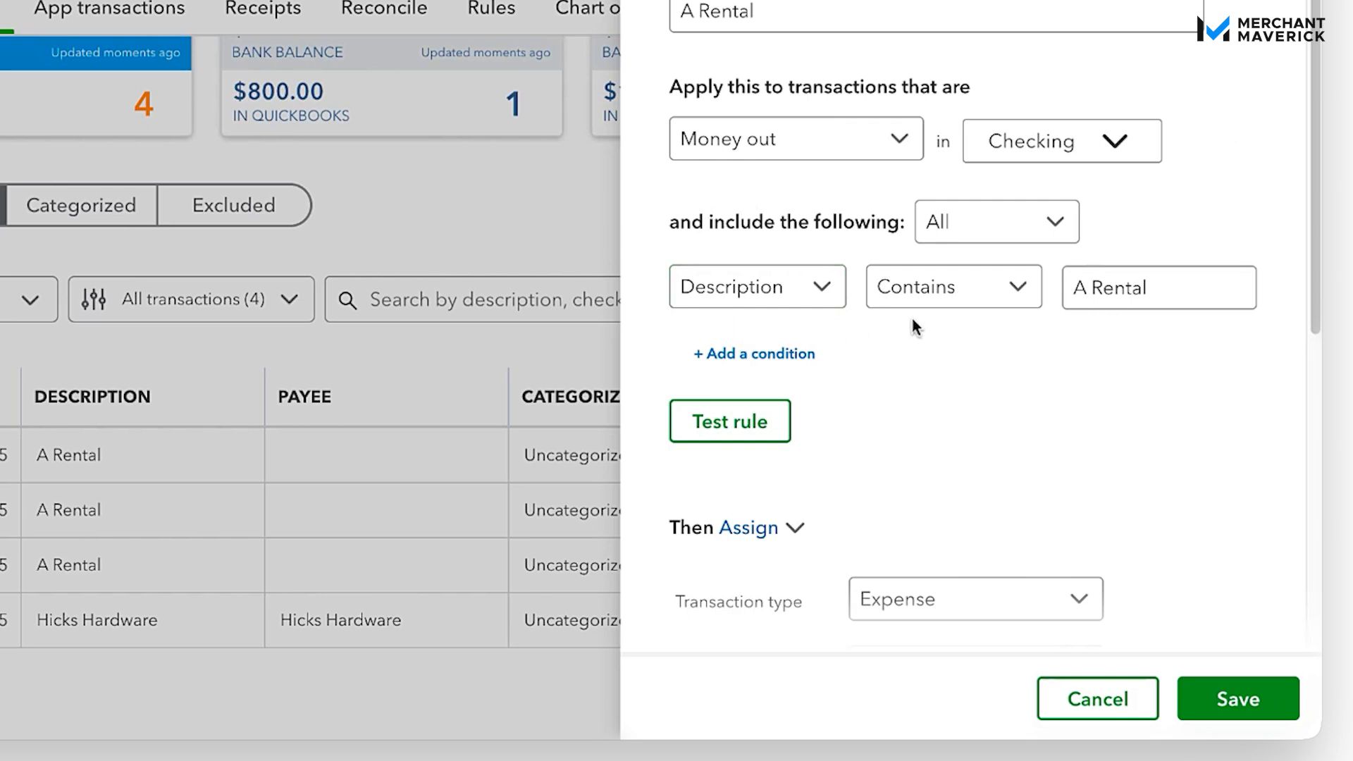
Review the rule's condition field, comparison and Any/All options, keeping All with Description Contains "A Rental".
{"action": "left_click", "coordinate": [821, 286]}
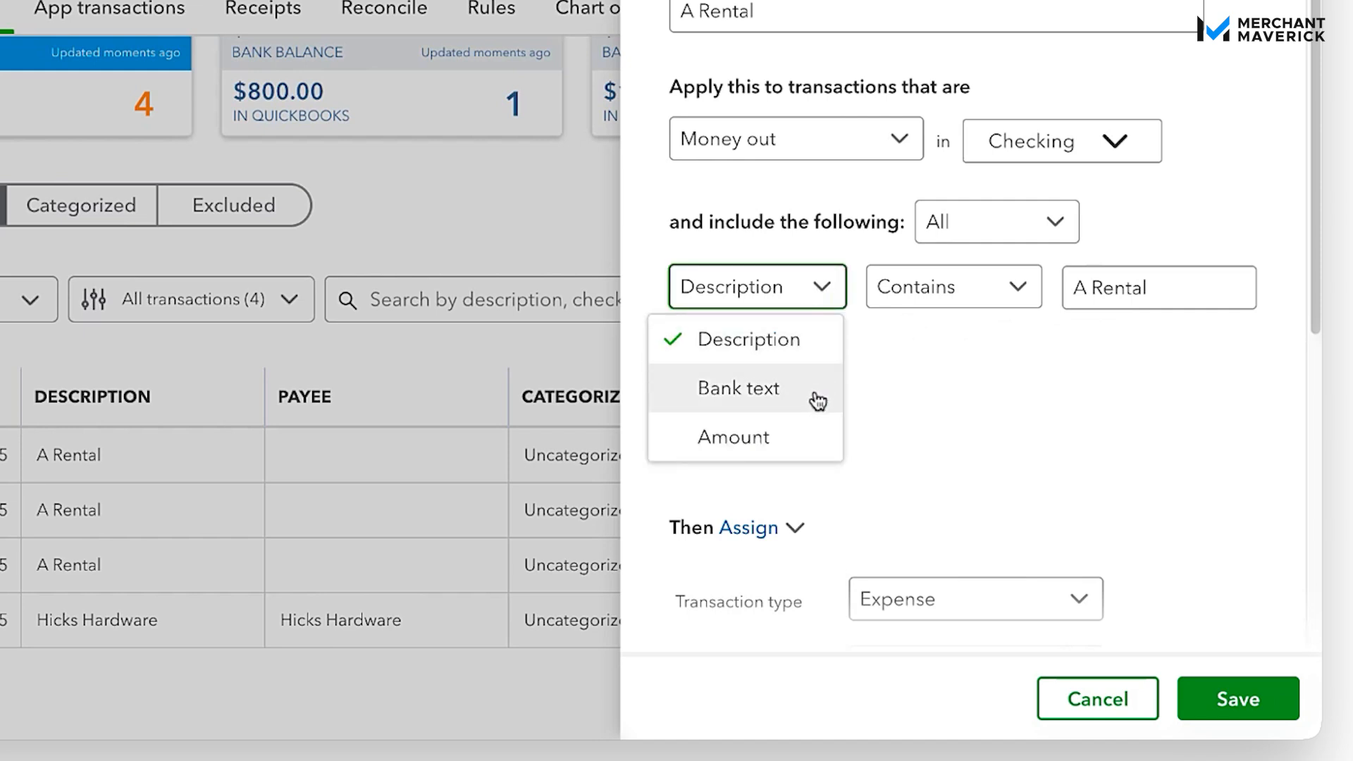
{"action": "left_click", "coordinate": [954, 386]}
{"action": "left_click", "coordinate": [1019, 289]}
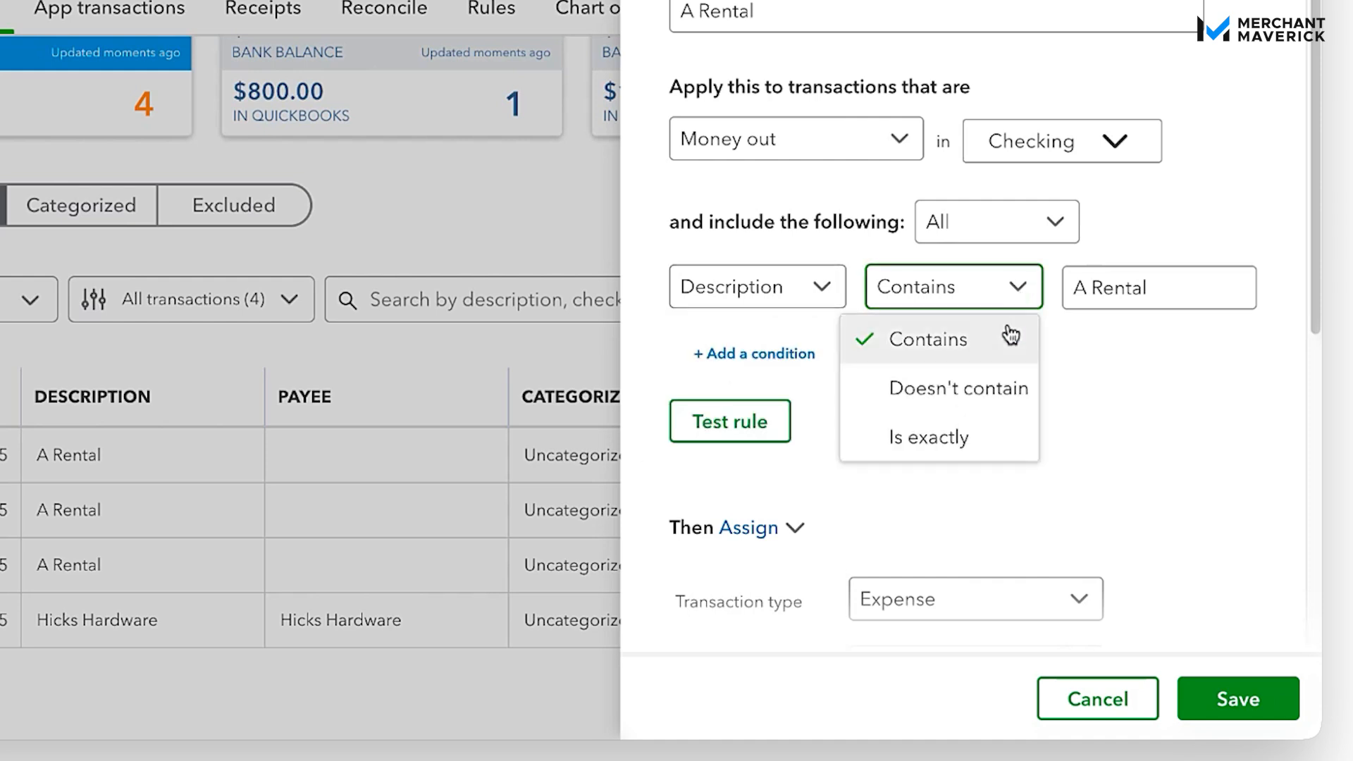
{"action": "left_click", "coordinate": [1077, 379]}
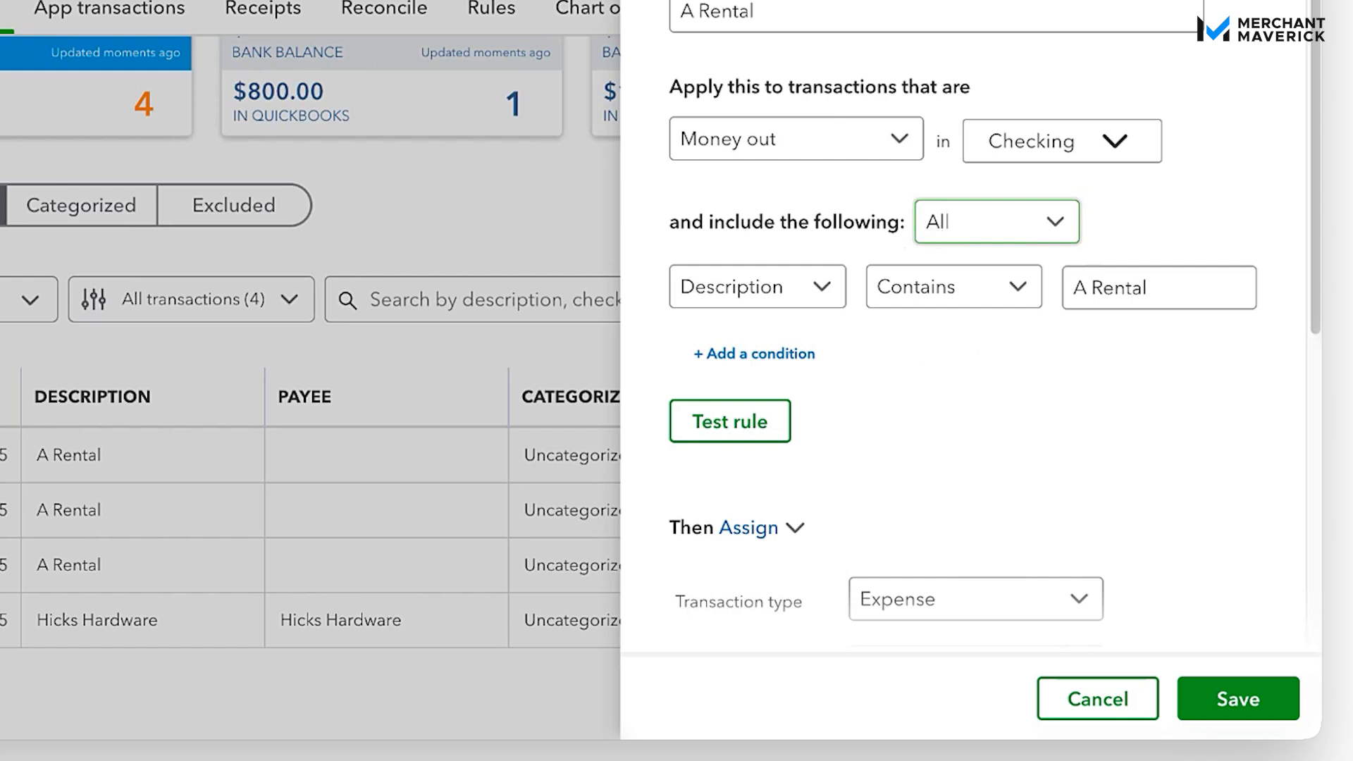
{"action": "left_click", "coordinate": [987, 222]}
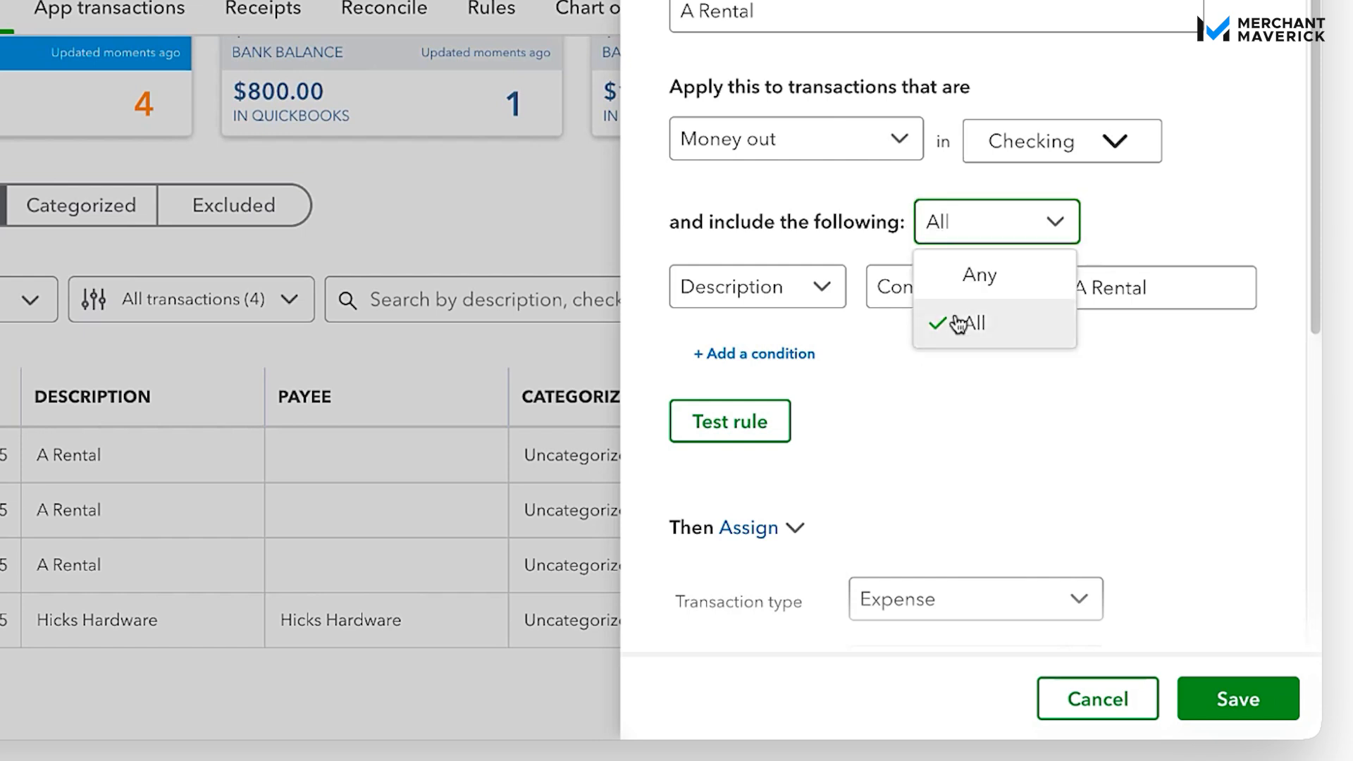
{"action": "left_click", "coordinate": [1138, 235]}
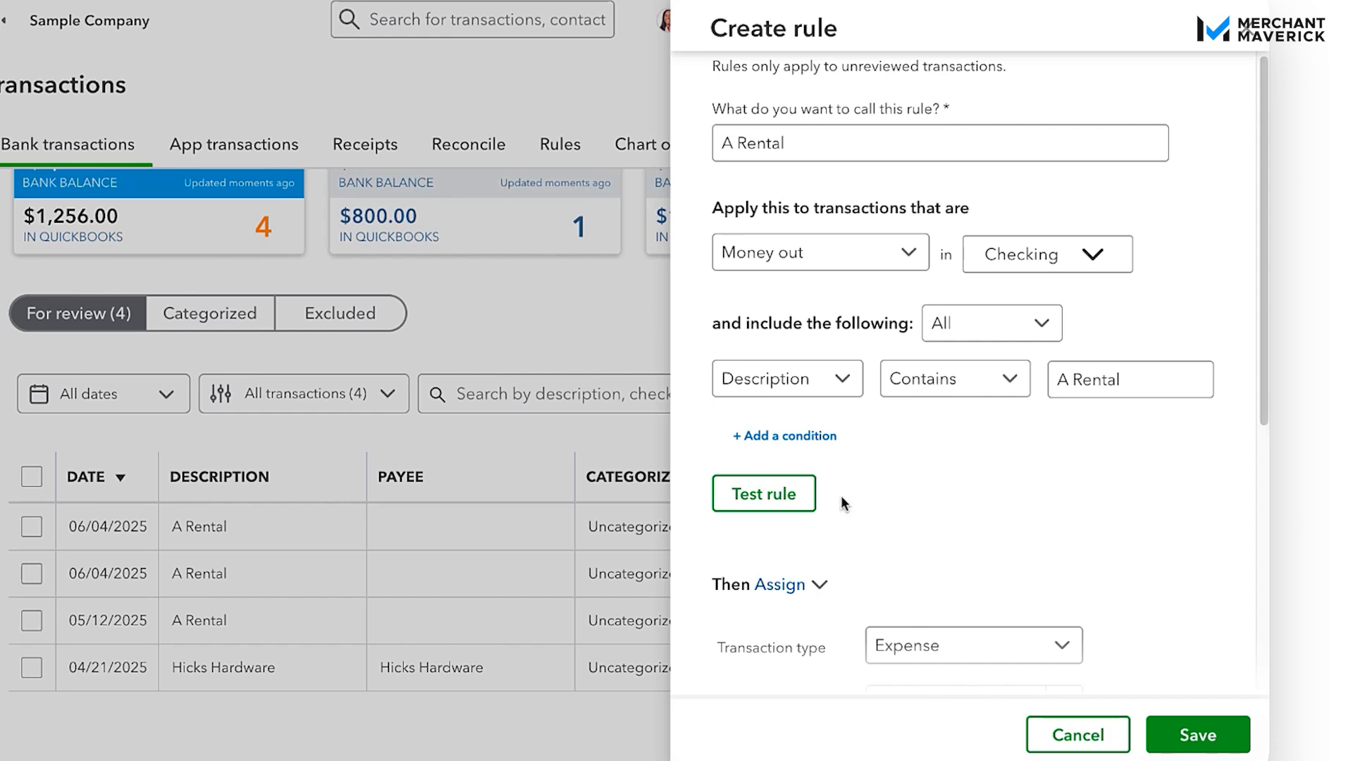
Test the rule against the unreviewed transactions and look over its transaction type, category and payee assignments.
{"action": "left_click", "coordinate": [798, 504]}
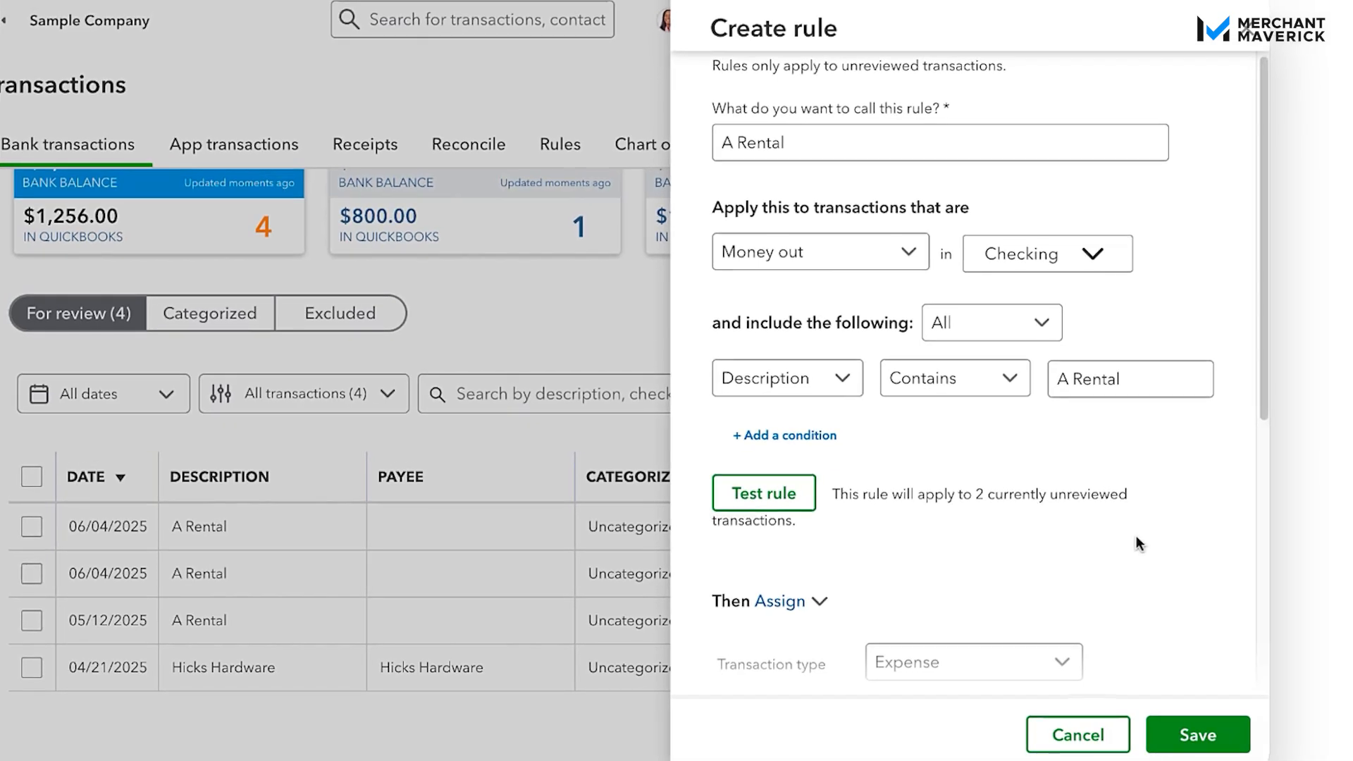
{"action": "scroll", "coordinate": [1136, 536], "scroll_direction": "down", "scroll_amount": 3}
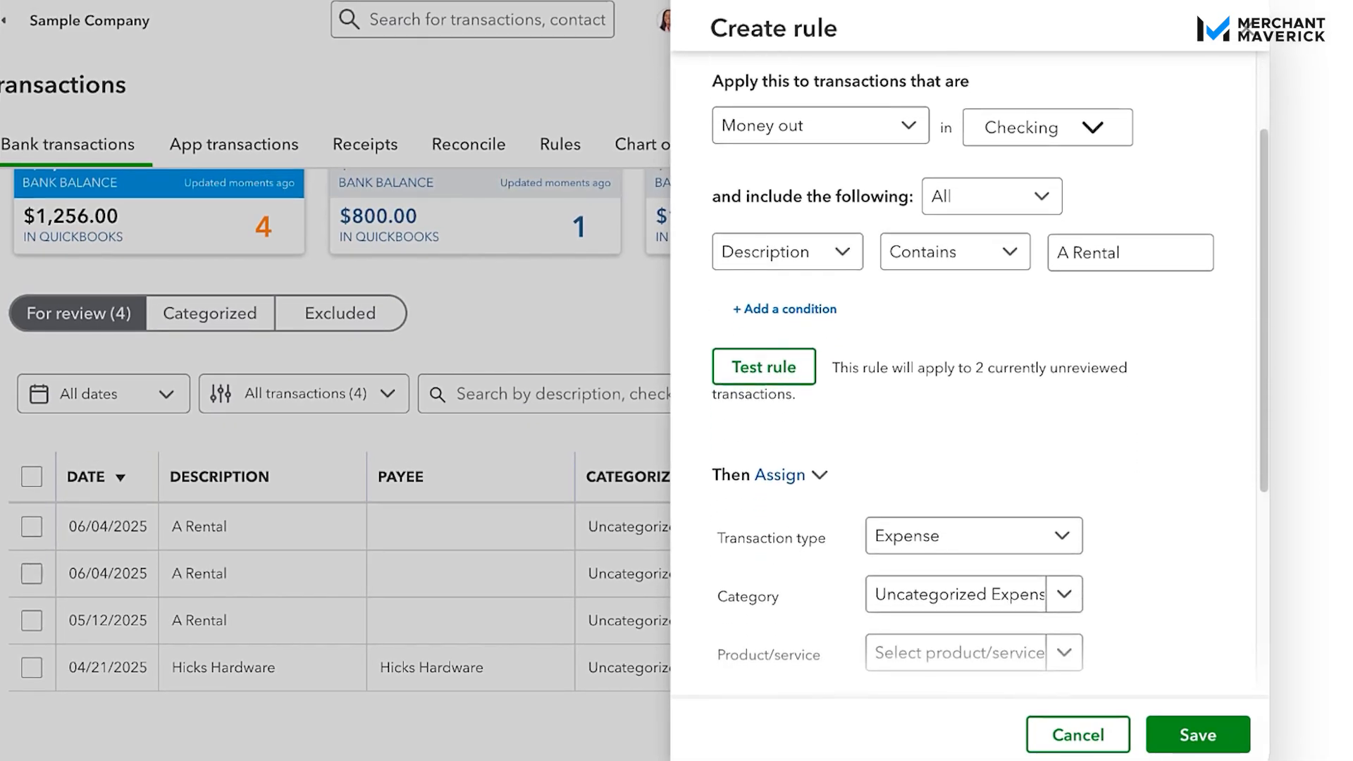
{"action": "scroll", "coordinate": [1183, 423], "scroll_direction": "down", "scroll_amount": 1}
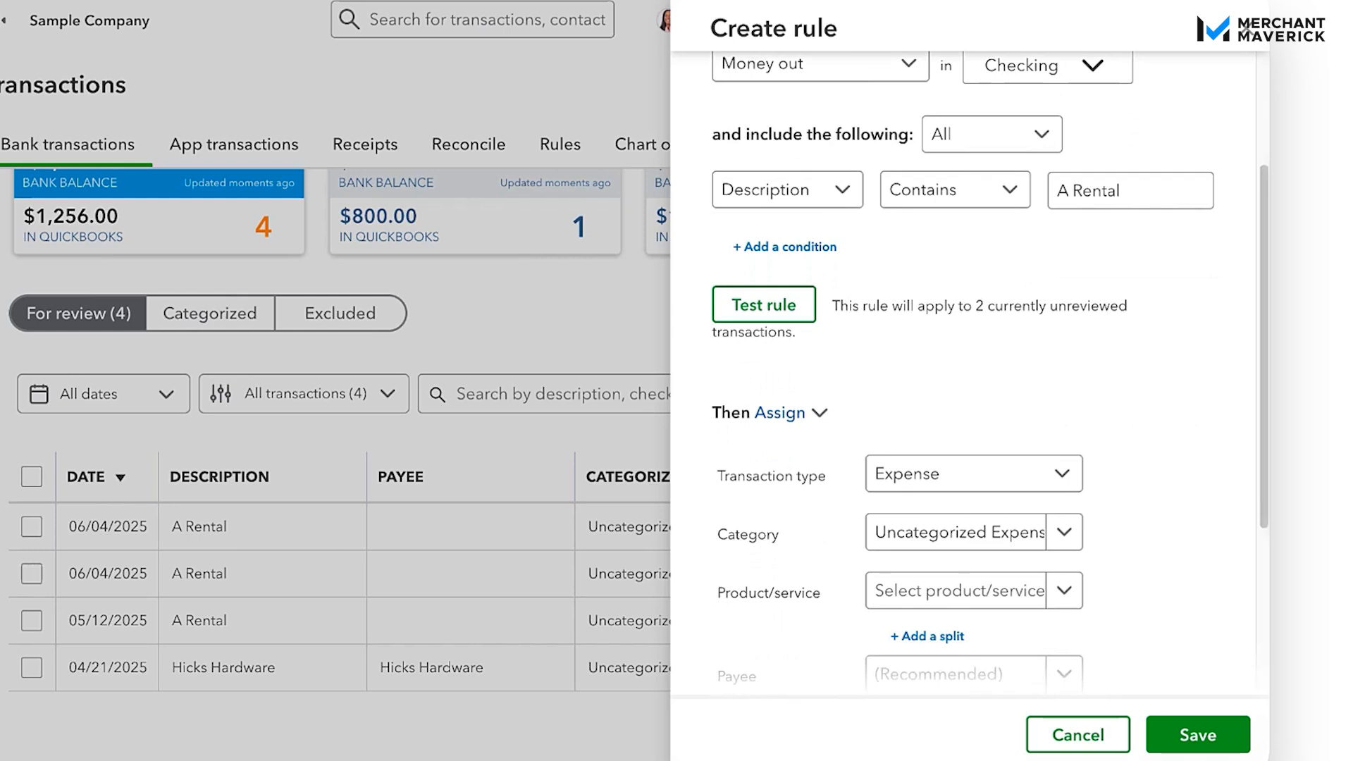
{"action": "scroll", "coordinate": [973, 374], "scroll_direction": "down", "scroll_amount": 1}
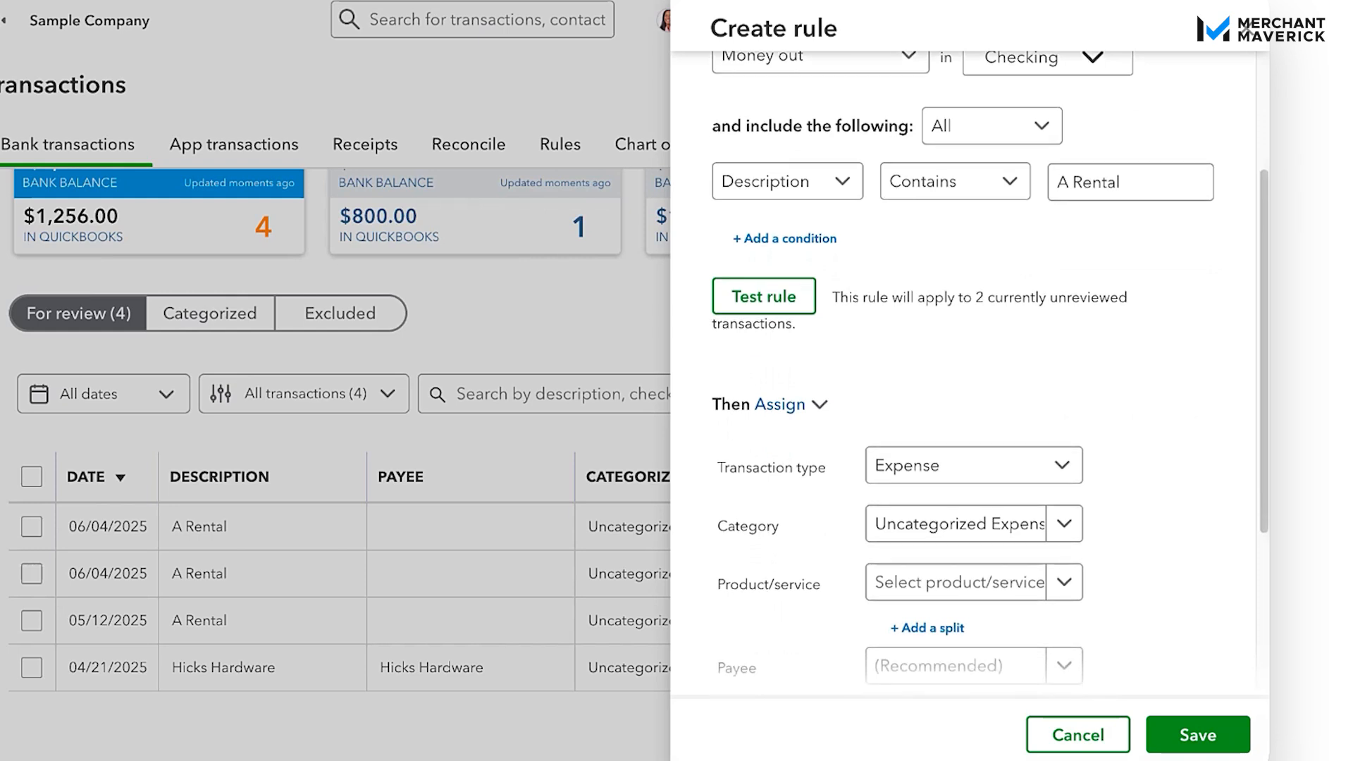
{"action": "scroll", "coordinate": [851, 504], "scroll_direction": "down", "scroll_amount": 1}
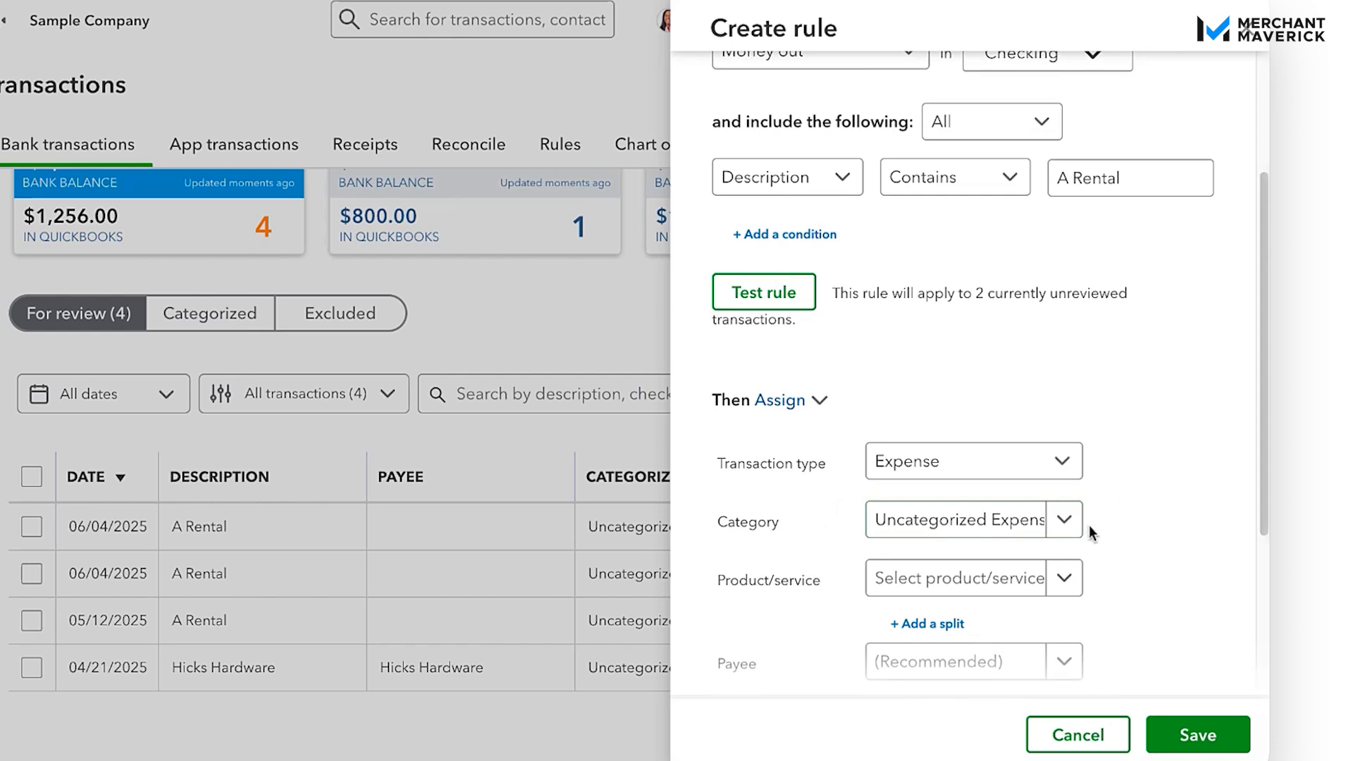
Set the rule's category to Equipment Rental under Job Expenses.
{"action": "left_click", "coordinate": [1071, 530]}
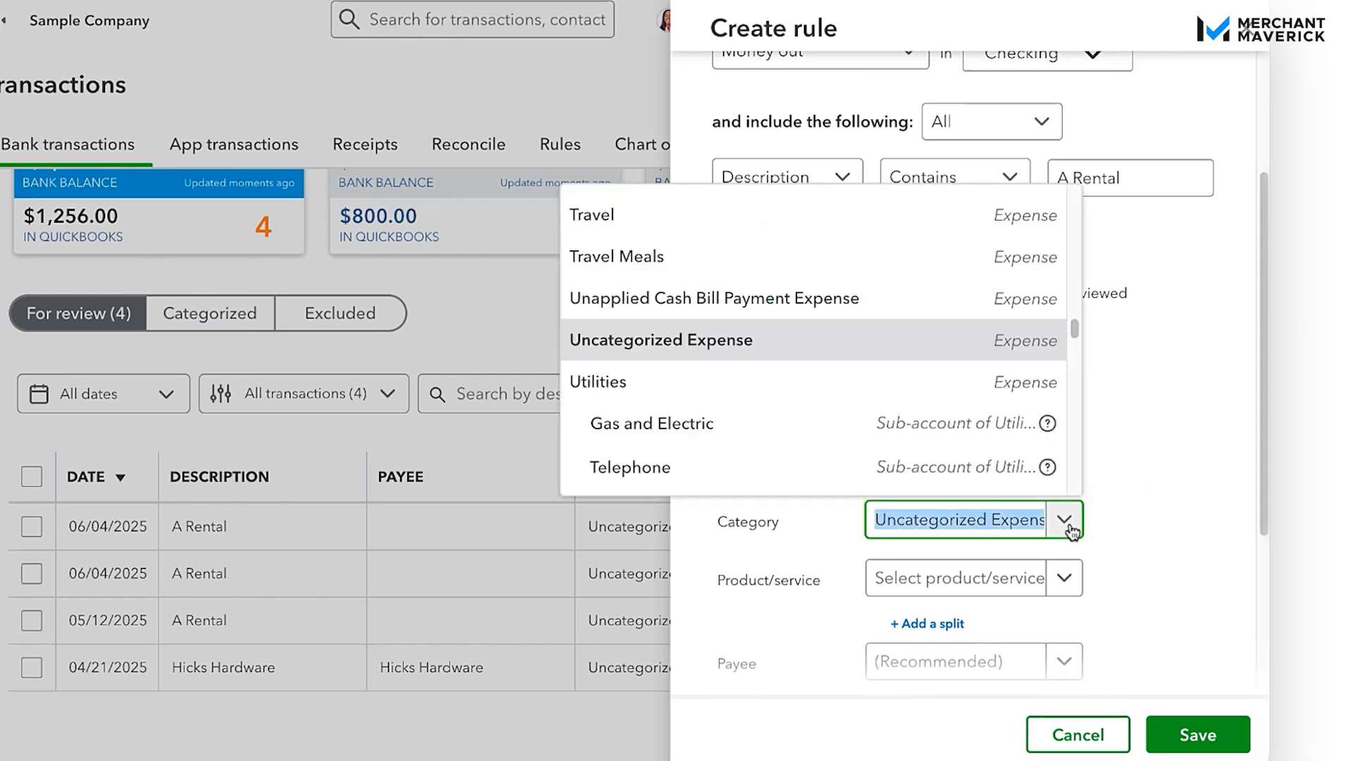
{"action": "scroll", "coordinate": [946, 400], "scroll_direction": "up", "scroll_amount": 3}
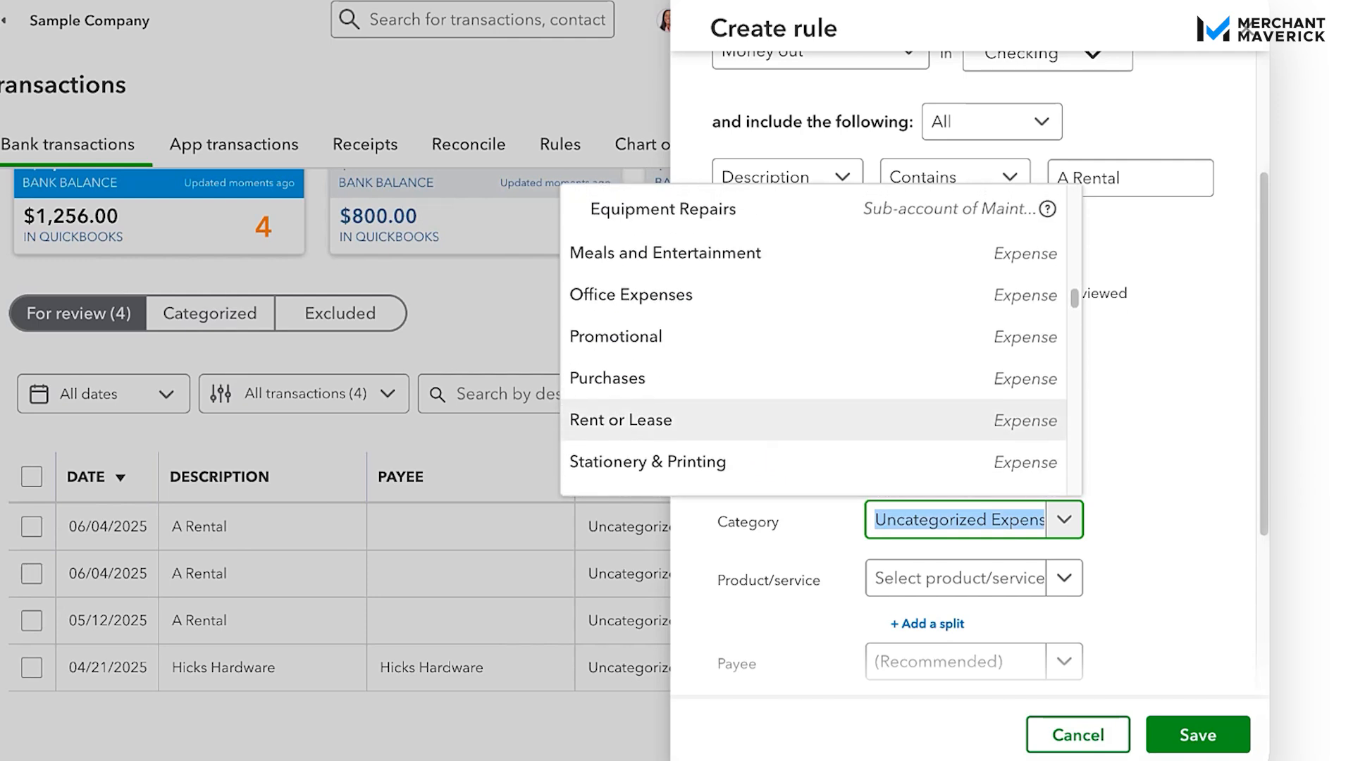
{"action": "scroll", "coordinate": [810, 409], "scroll_direction": "up", "scroll_amount": 2}
{"action": "scroll", "coordinate": [810, 338], "scroll_direction": "up", "scroll_amount": 3}
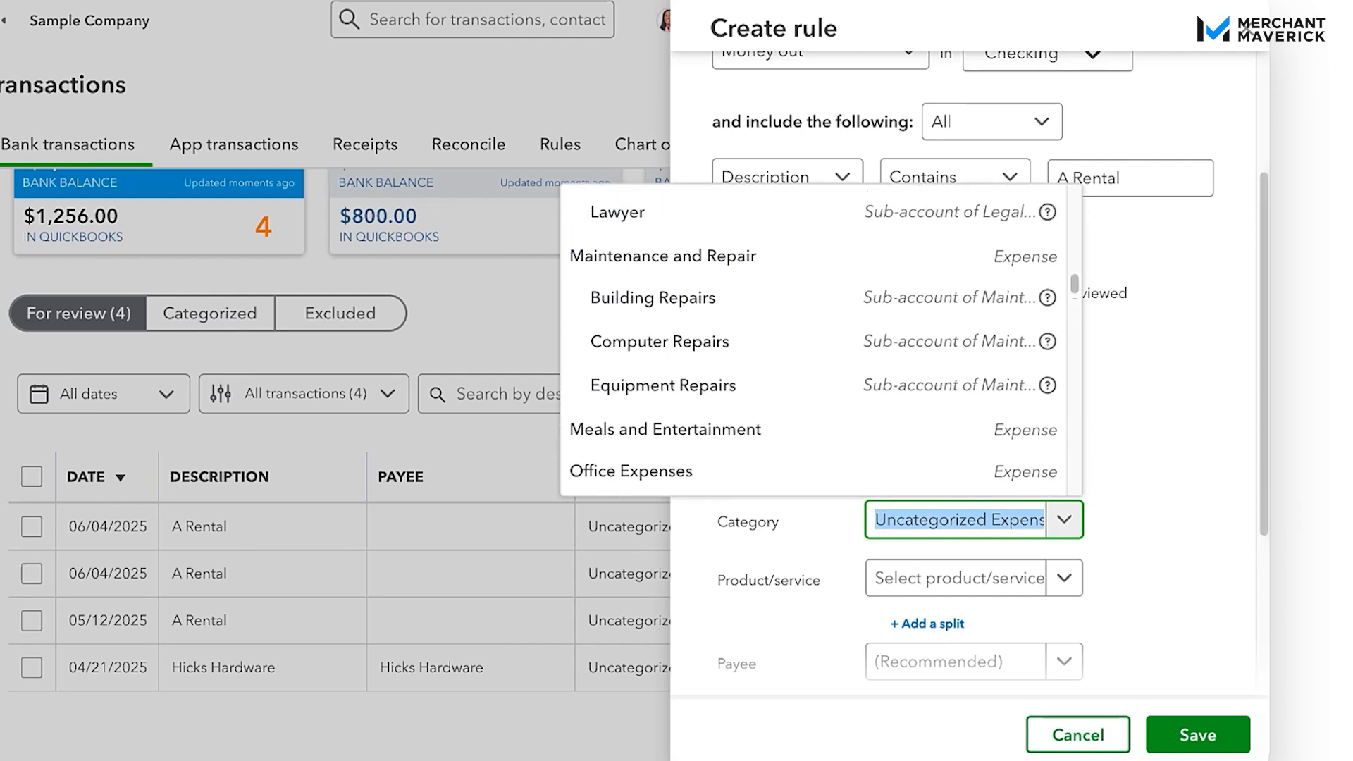
{"action": "scroll", "coordinate": [810, 338], "scroll_direction": "up", "scroll_amount": 4}
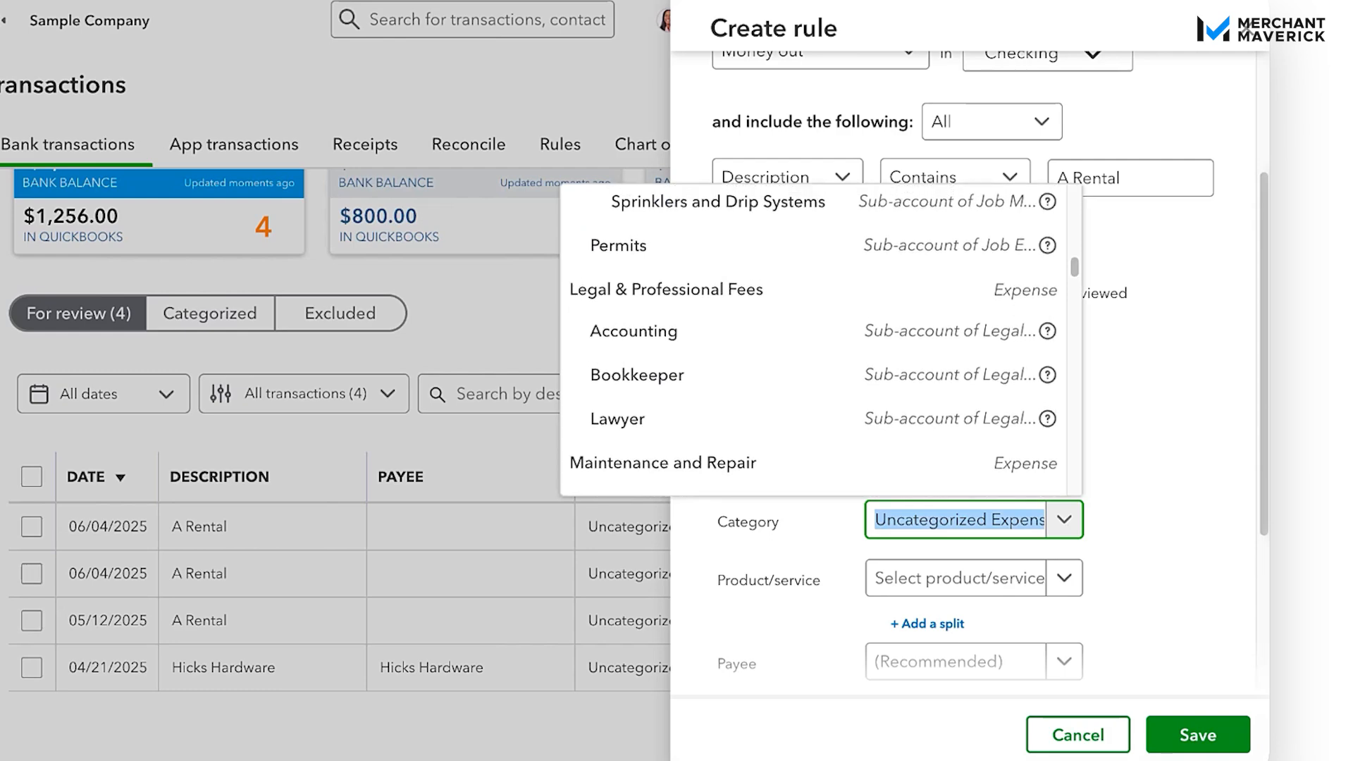
{"action": "scroll", "coordinate": [821, 340], "scroll_direction": "up", "scroll_amount": 1}
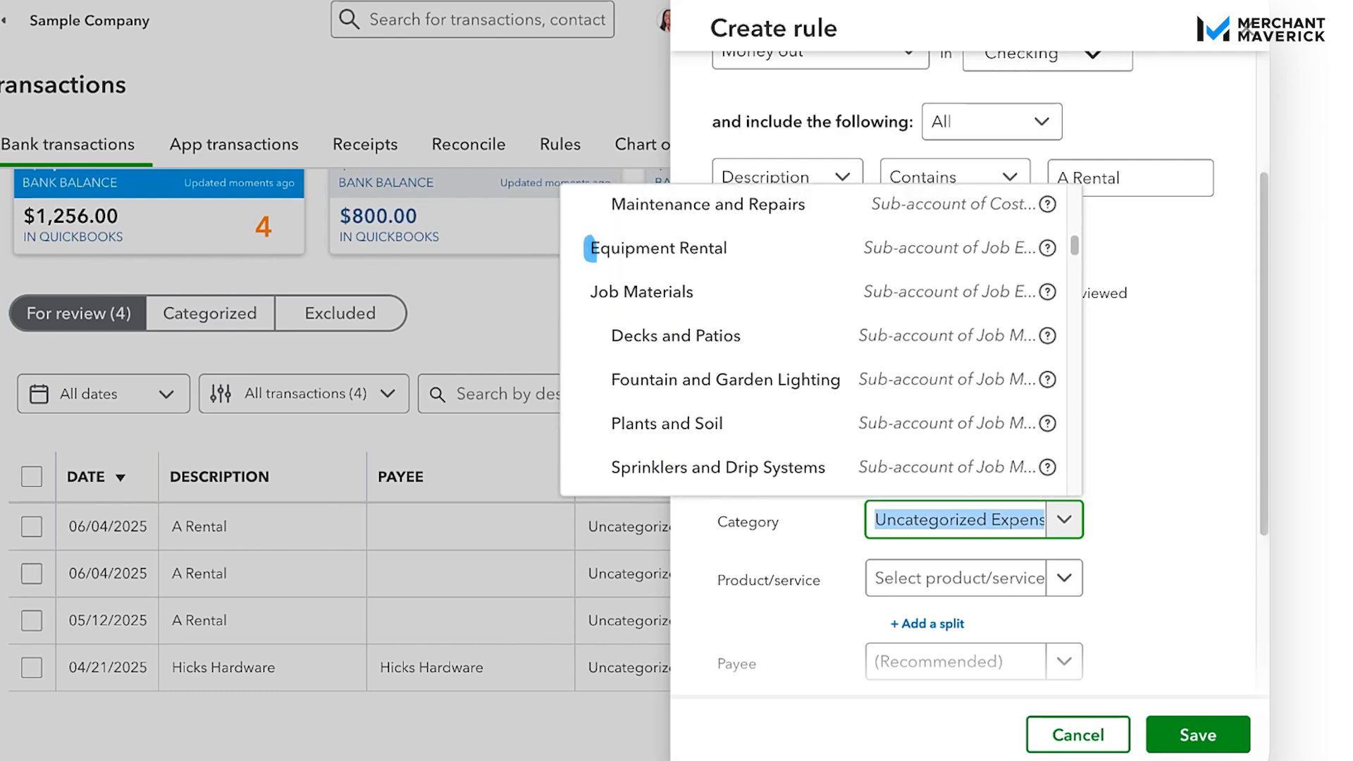
{"action": "left_click", "coordinate": [825, 266]}
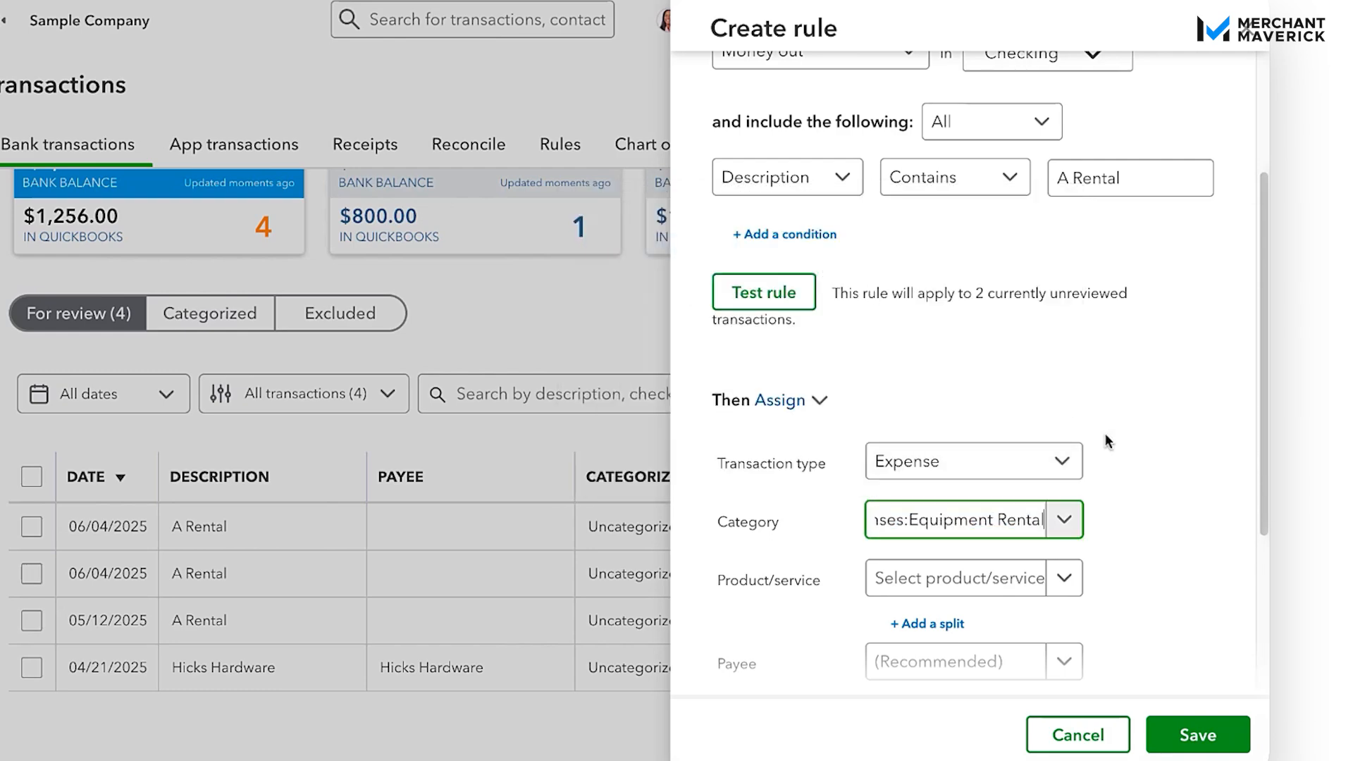
Look over the rule's product/service, payee and customer options, keep Auto-add on, and save the rule.
{"action": "scroll", "coordinate": [1140, 433], "scroll_direction": "down", "scroll_amount": 2}
{"action": "scroll", "coordinate": [1139, 433], "scroll_direction": "down", "scroll_amount": 3}
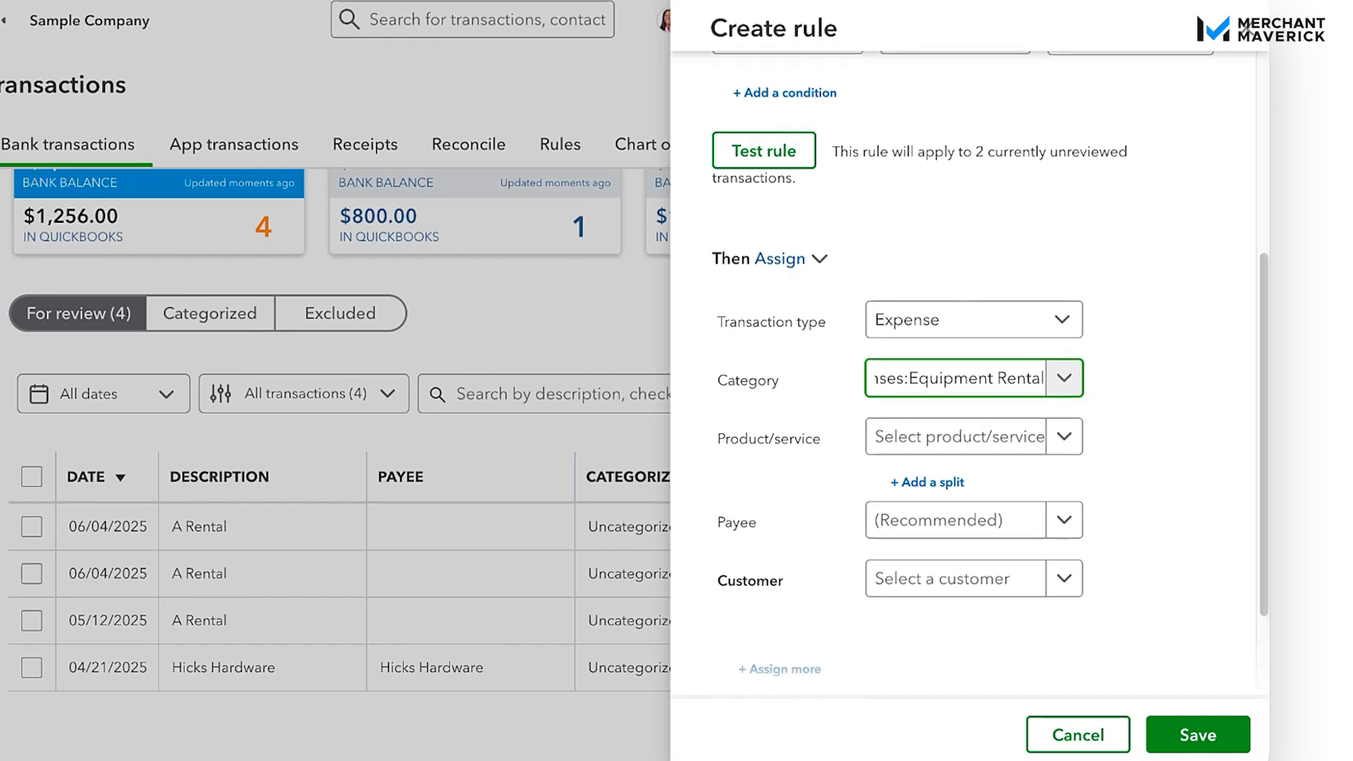
{"action": "scroll", "coordinate": [1166, 400], "scroll_direction": "down", "scroll_amount": 1}
{"action": "scroll", "coordinate": [1166, 400], "scroll_direction": "down", "scroll_amount": 1}
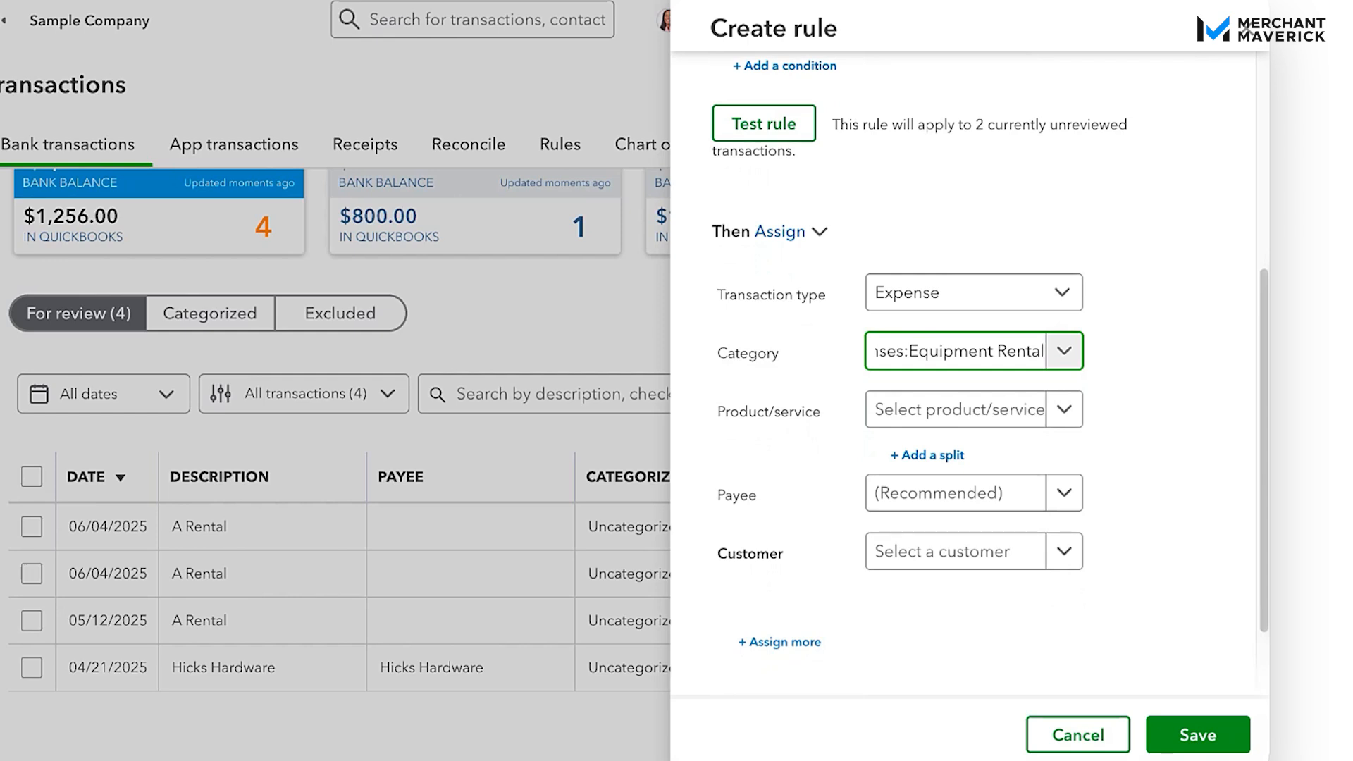
{"action": "scroll", "coordinate": [966, 374], "scroll_direction": "down", "scroll_amount": 1}
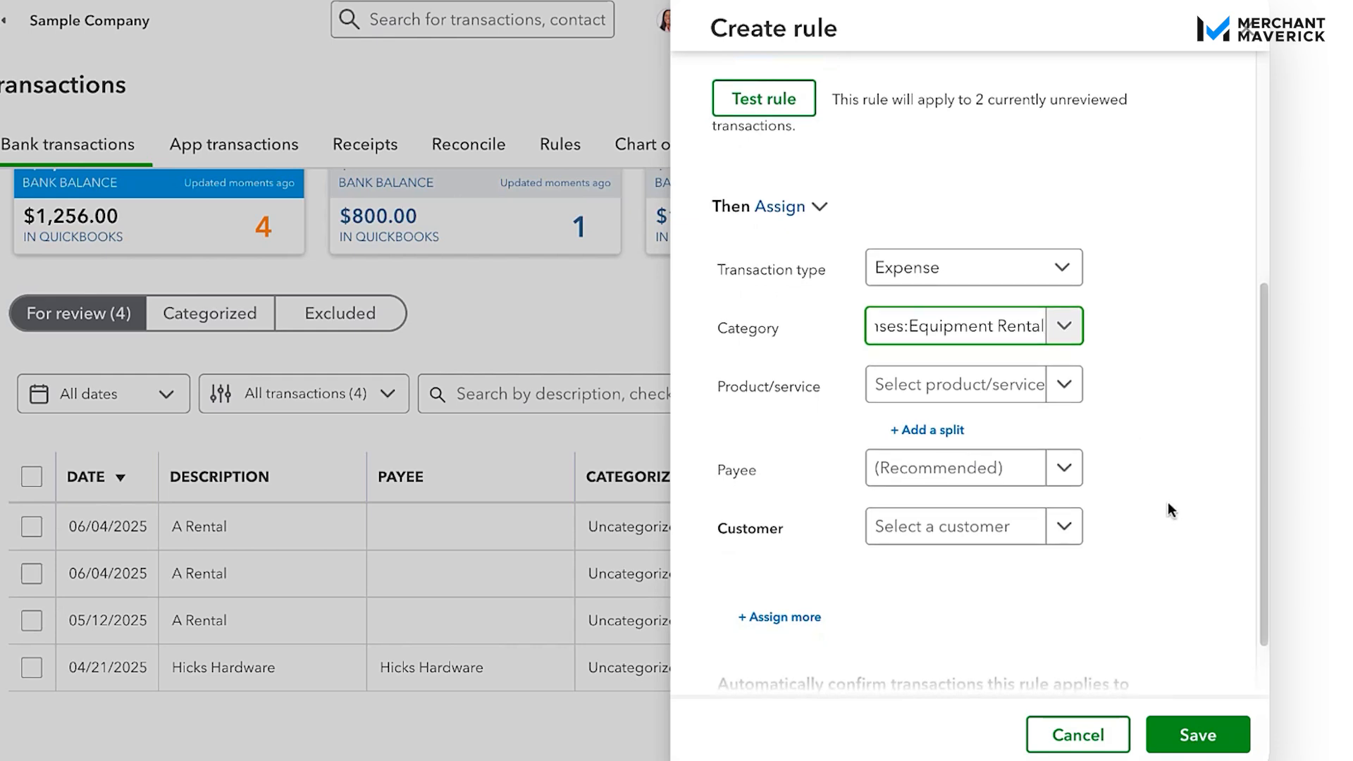
{"action": "scroll", "coordinate": [1129, 541], "scroll_direction": "down", "scroll_amount": 1}
{"action": "scroll", "coordinate": [1129, 543], "scroll_direction": "down", "scroll_amount": 1}
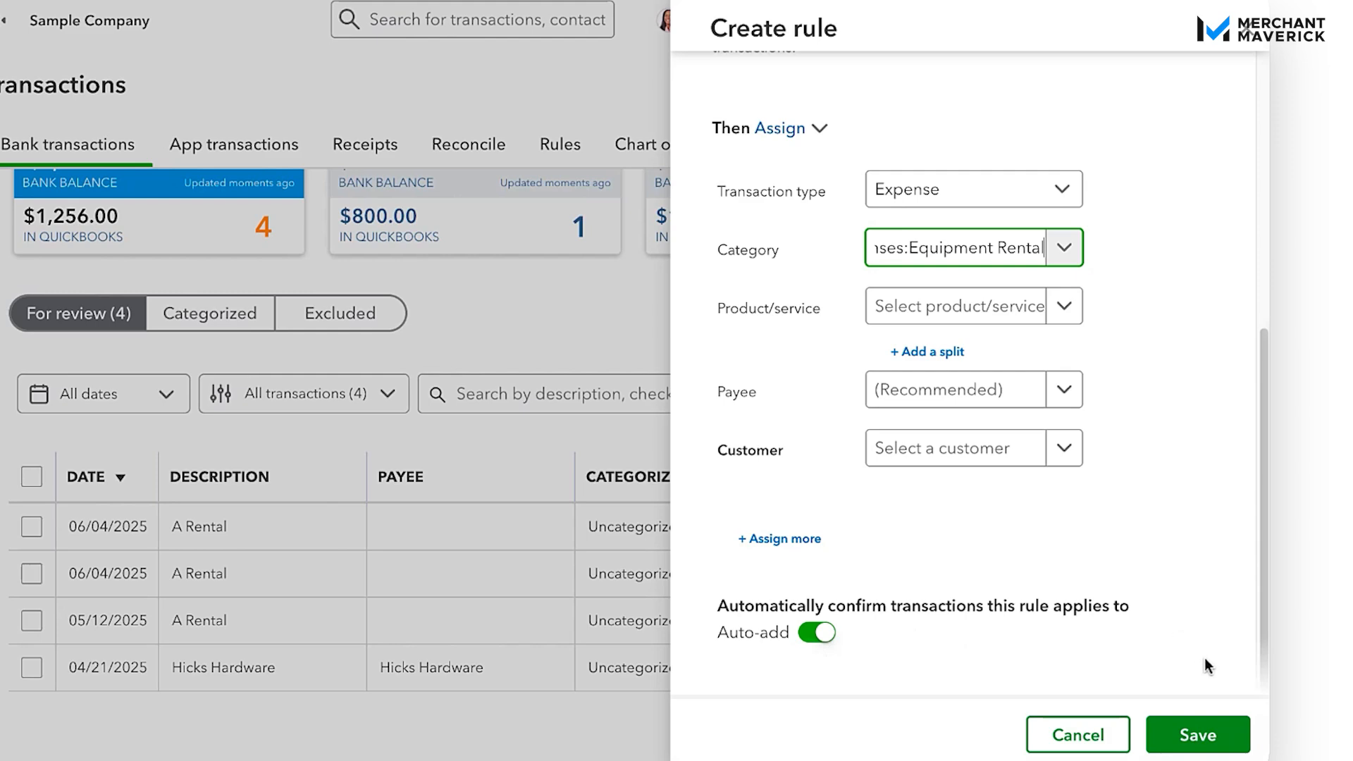
{"action": "left_click", "coordinate": [1198, 739]}
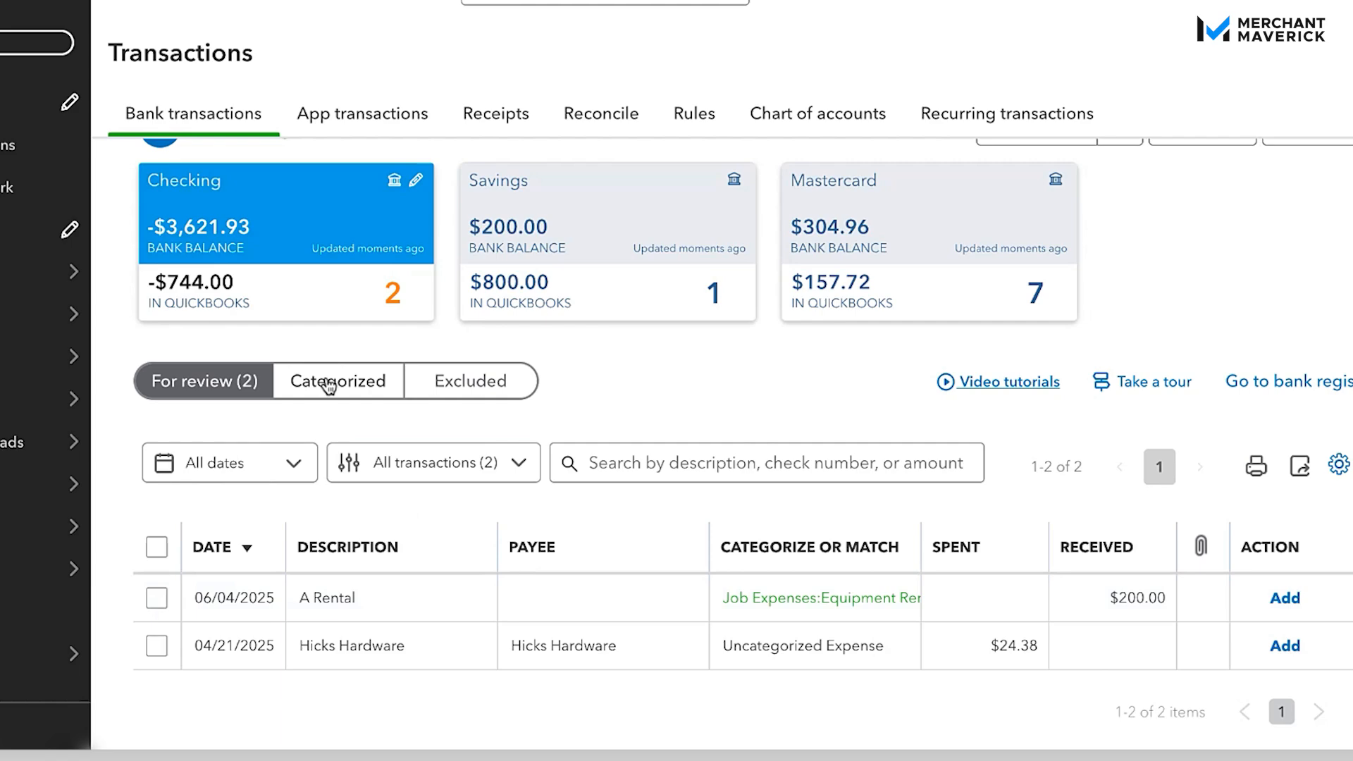
Check the categorized Checking transactions for the A Rental expenses handled by the rule, and return to the transactions for review.
{"action": "left_click", "coordinate": [329, 384]}
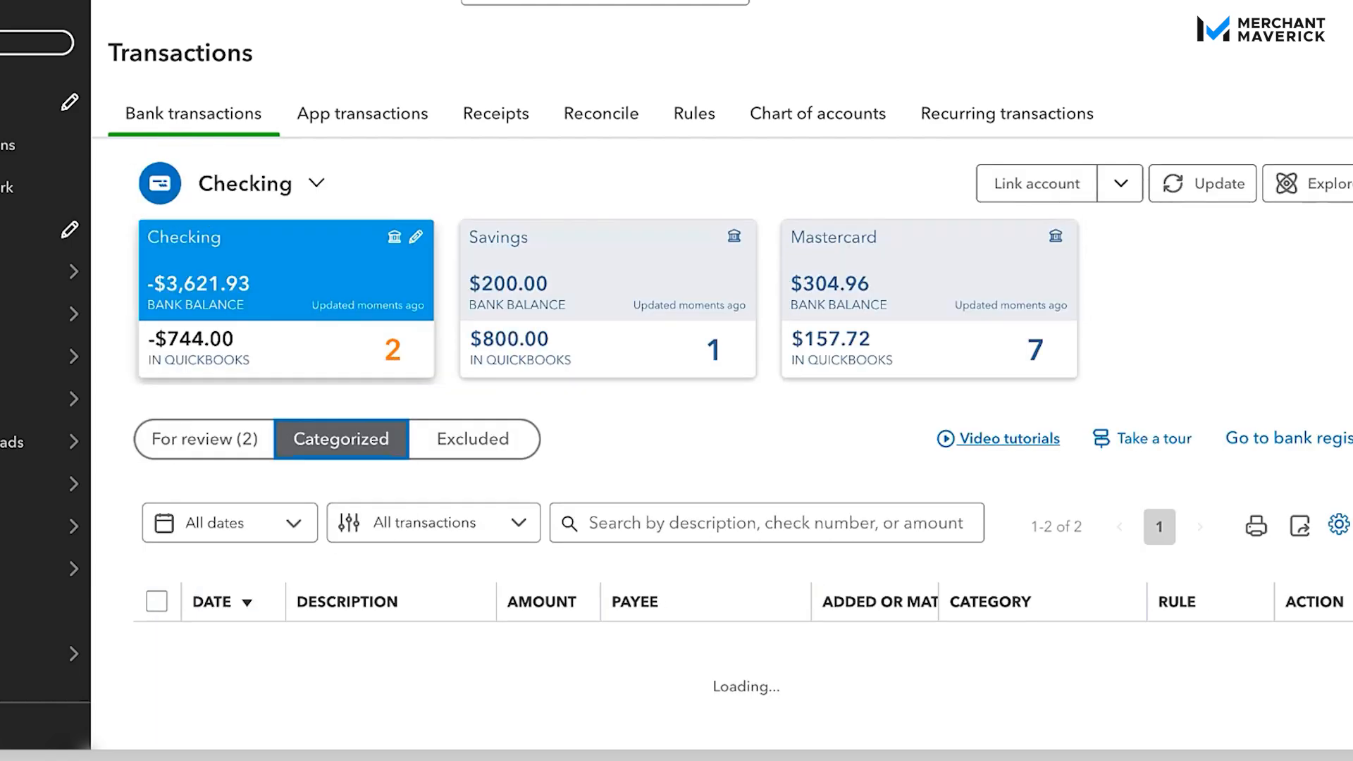
{"action": "scroll", "coordinate": [756, 423], "scroll_direction": "down", "scroll_amount": 2}
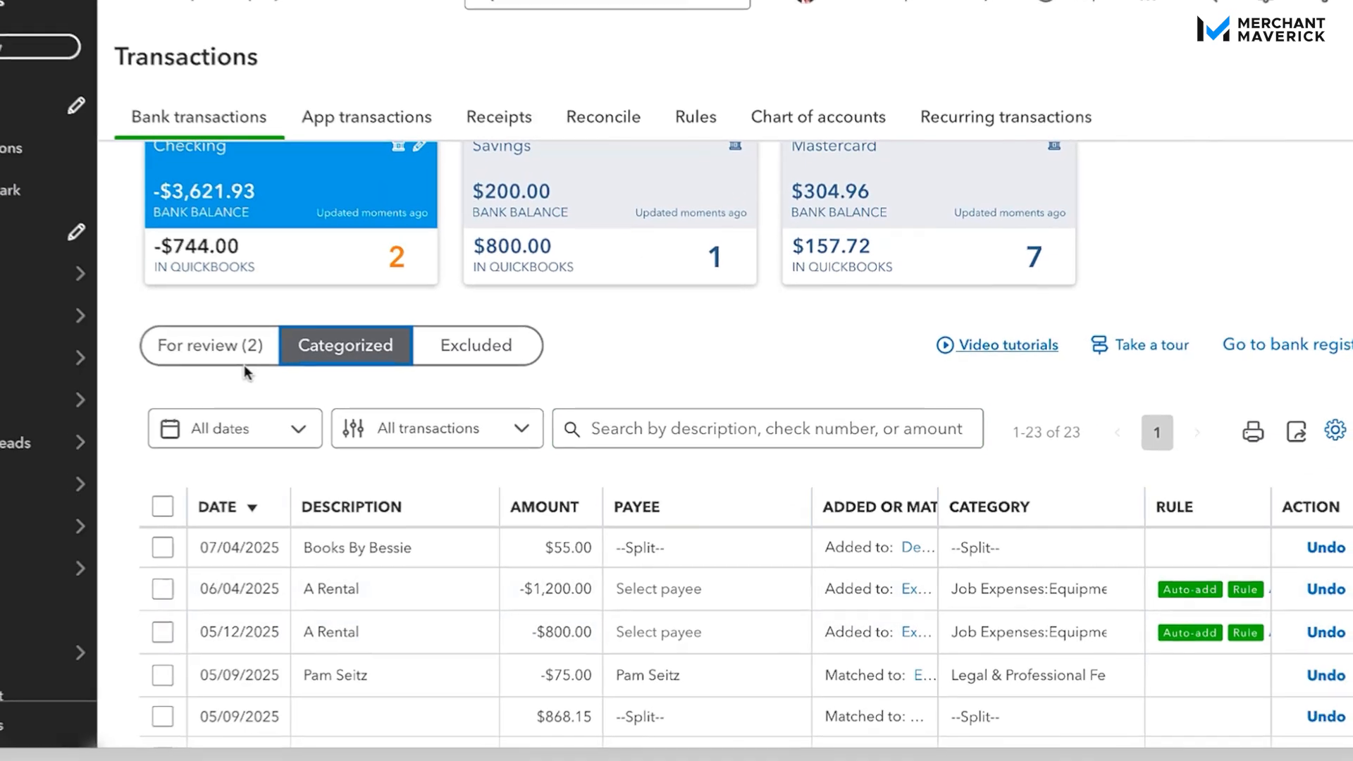
{"action": "left_click", "coordinate": [244, 363]}
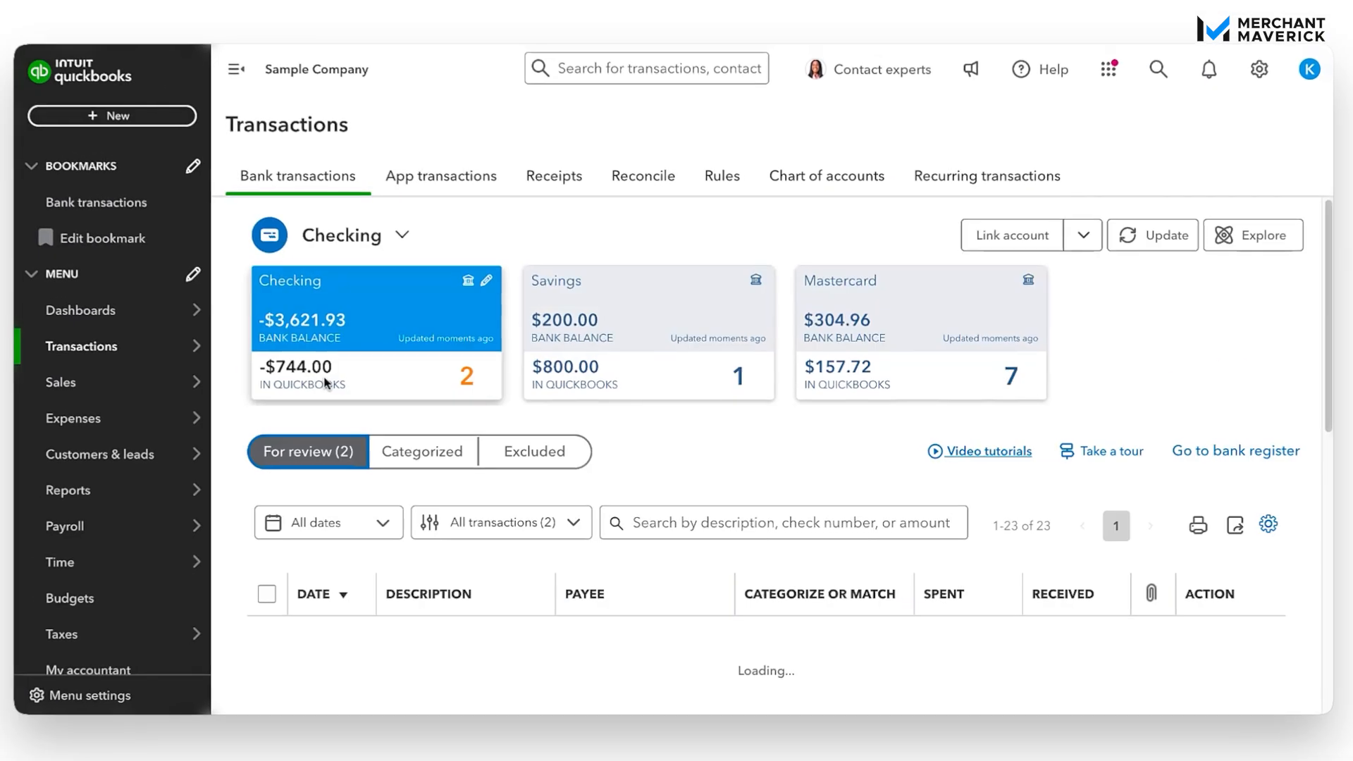
{"action": "scroll", "coordinate": [836, 405], "scroll_direction": "down", "scroll_amount": 1}
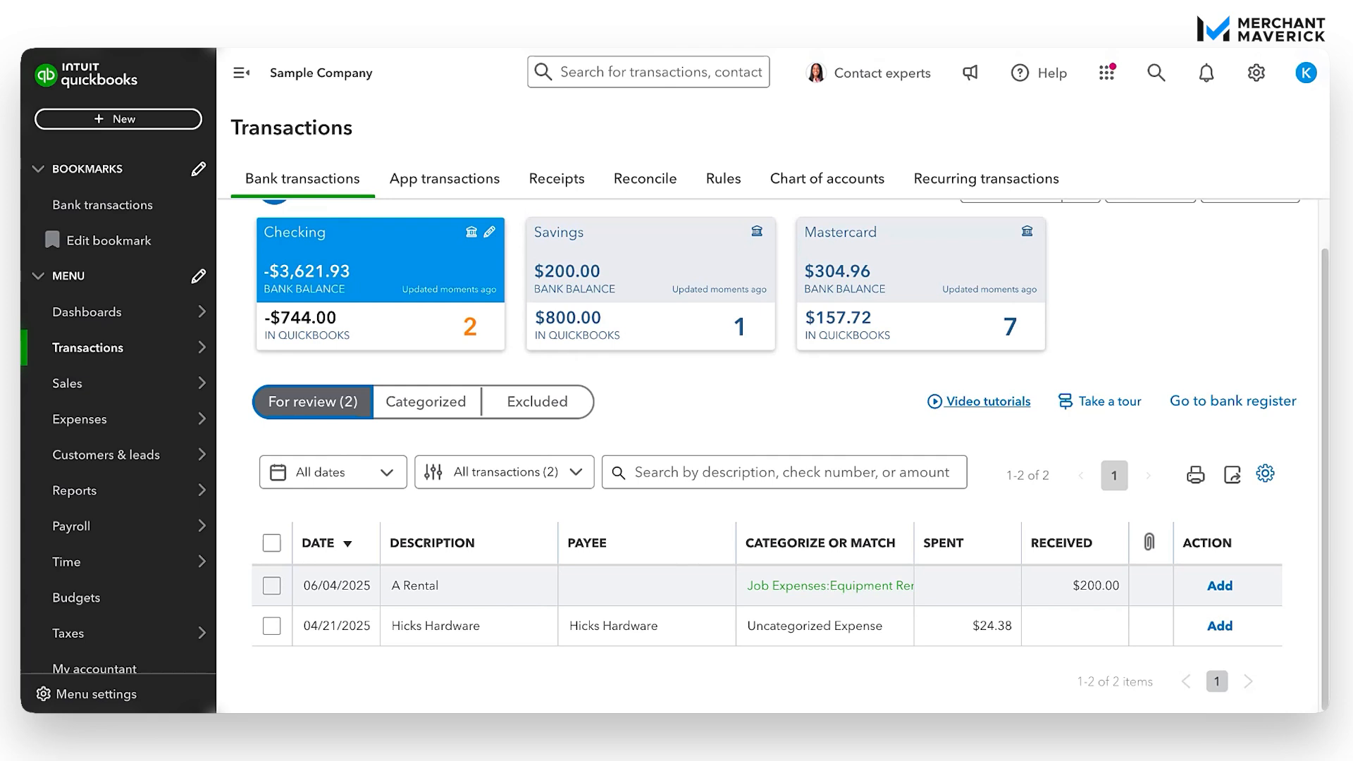
Open the $200.00 A Rental deposit and examine its suggested account and bank detail.
{"action": "left_click", "coordinate": [531, 599]}
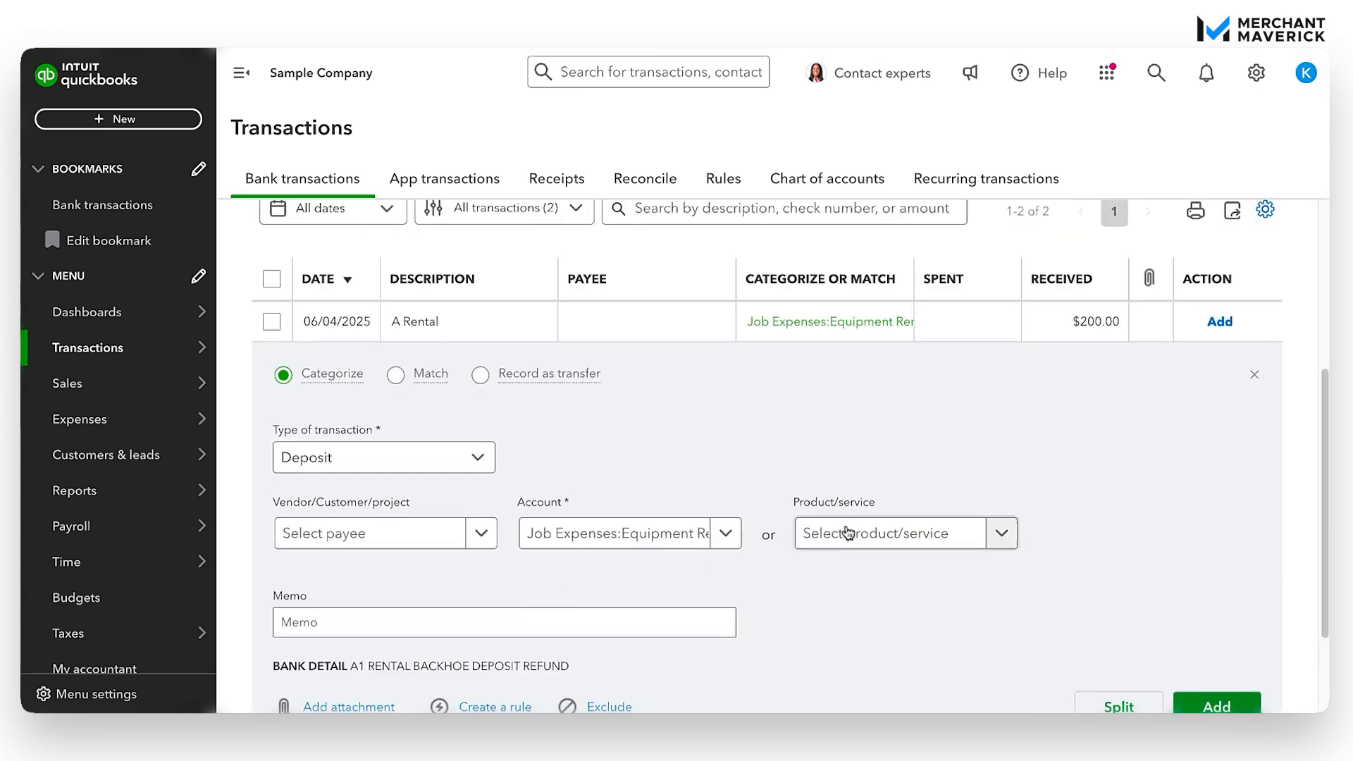
{"action": "scroll", "coordinate": [874, 528], "scroll_direction": "down", "scroll_amount": 2}
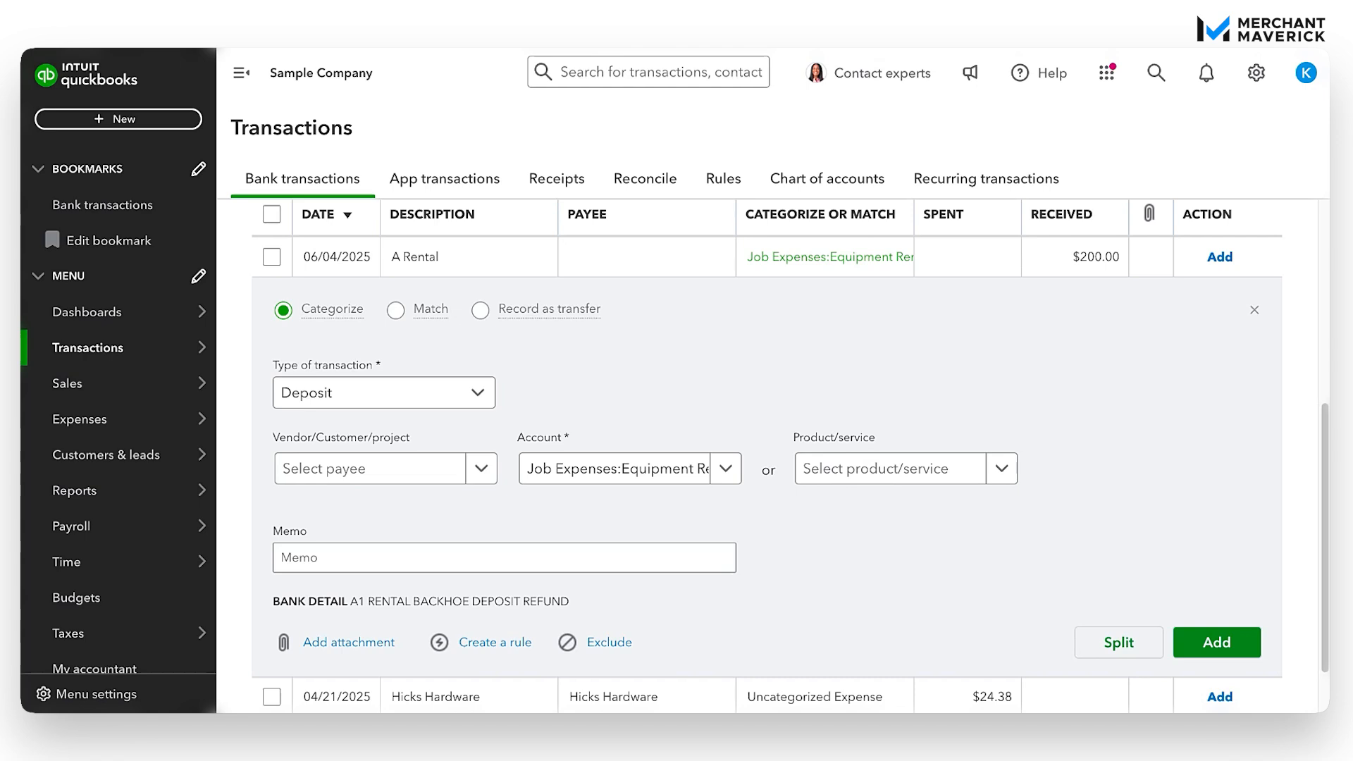
{"action": "scroll", "coordinate": [789, 454], "scroll_direction": "down", "scroll_amount": 1}
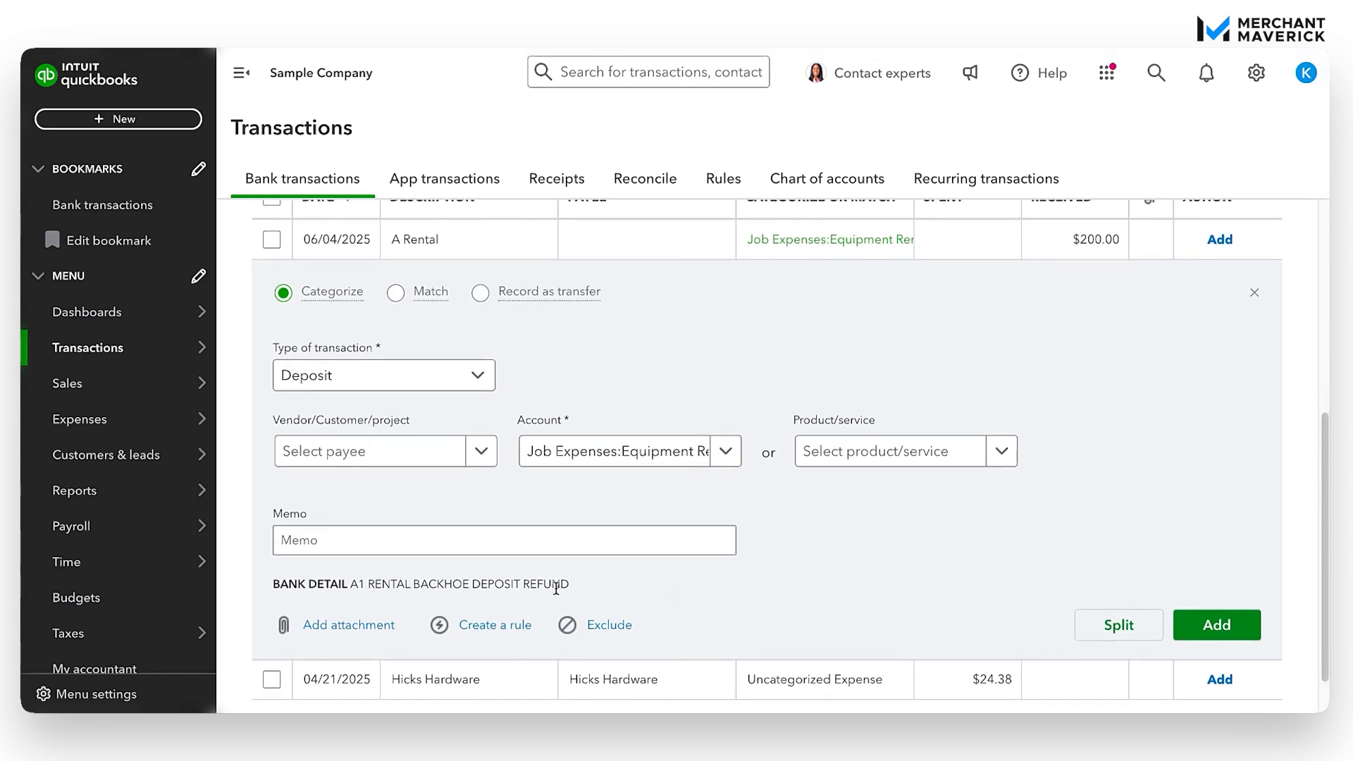
Change the A Rental deposit's account to Other Income and add the transaction.
{"action": "left_click", "coordinate": [726, 449]}
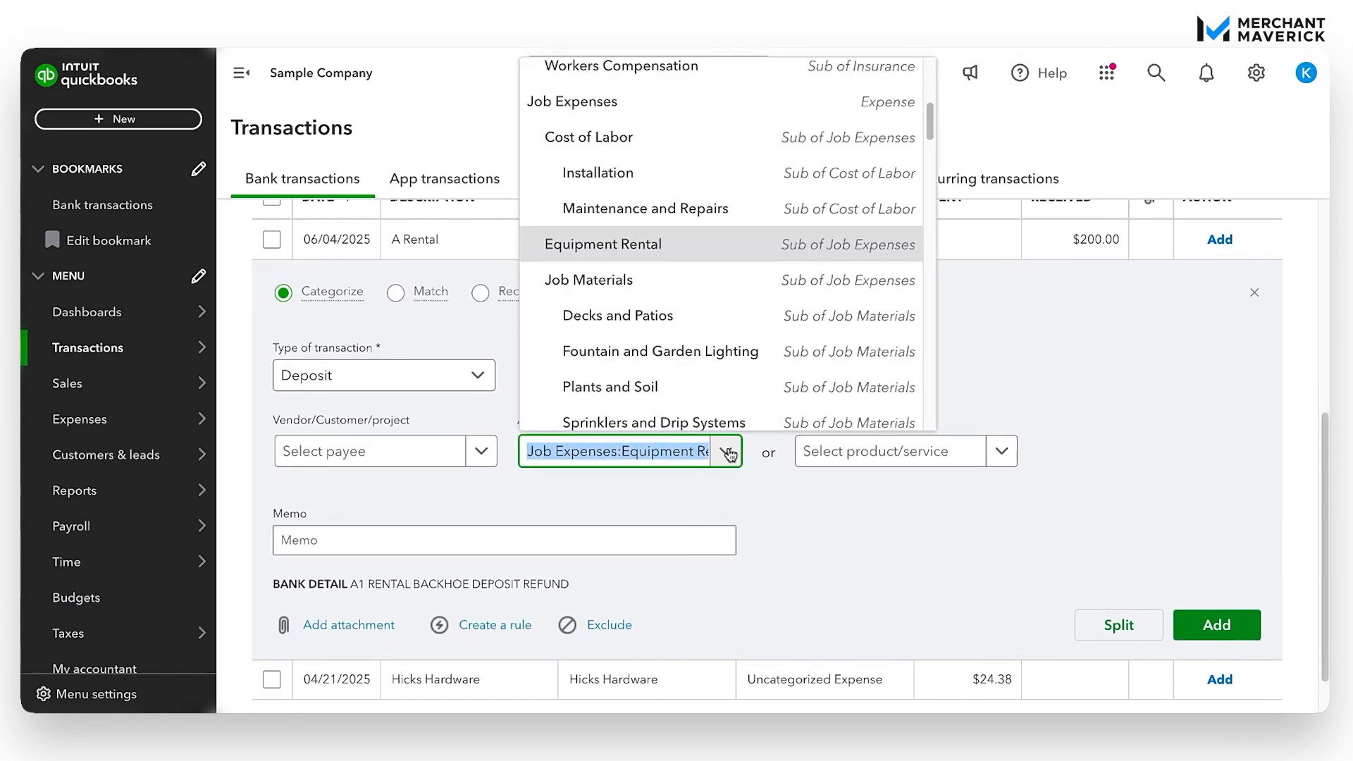
{"action": "scroll", "coordinate": [812, 327], "scroll_direction": "down", "scroll_amount": 7}
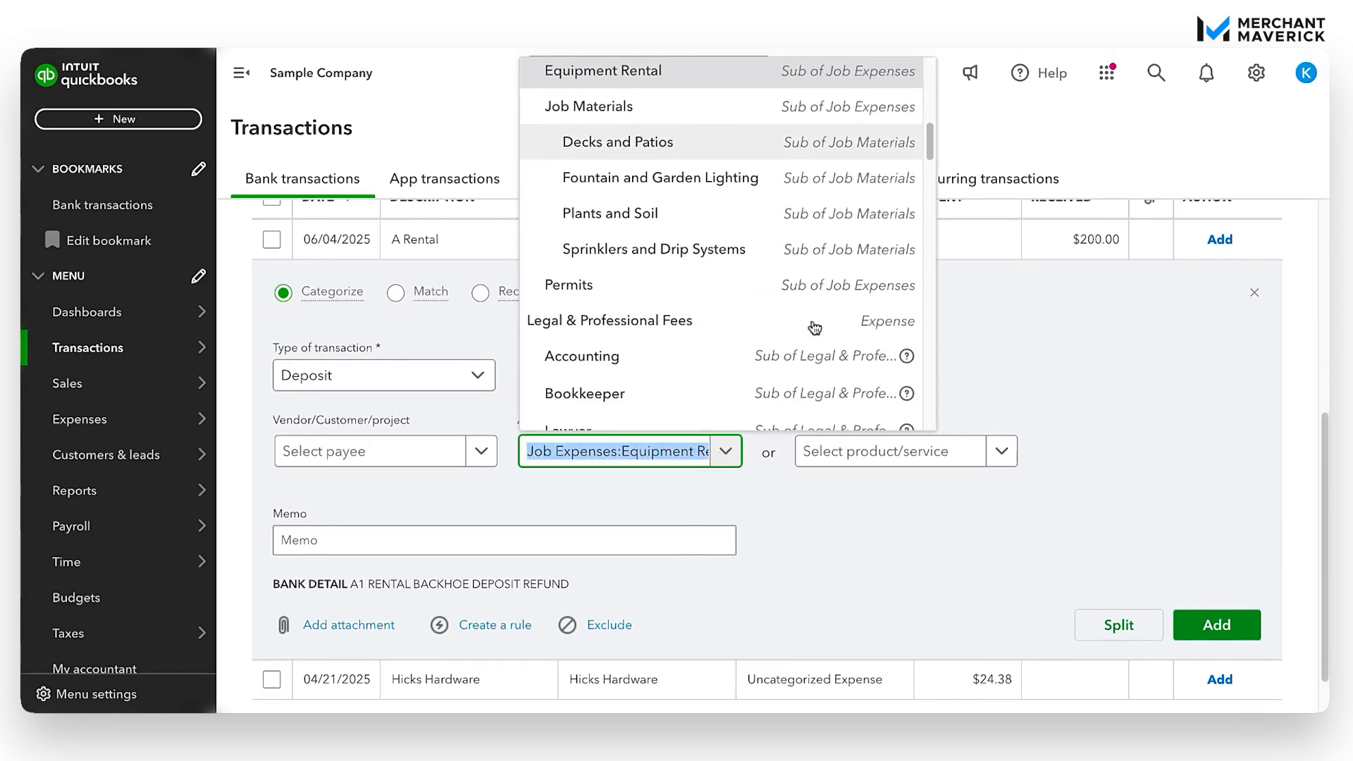
{"action": "scroll", "coordinate": [815, 327], "scroll_direction": "down", "scroll_amount": 10}
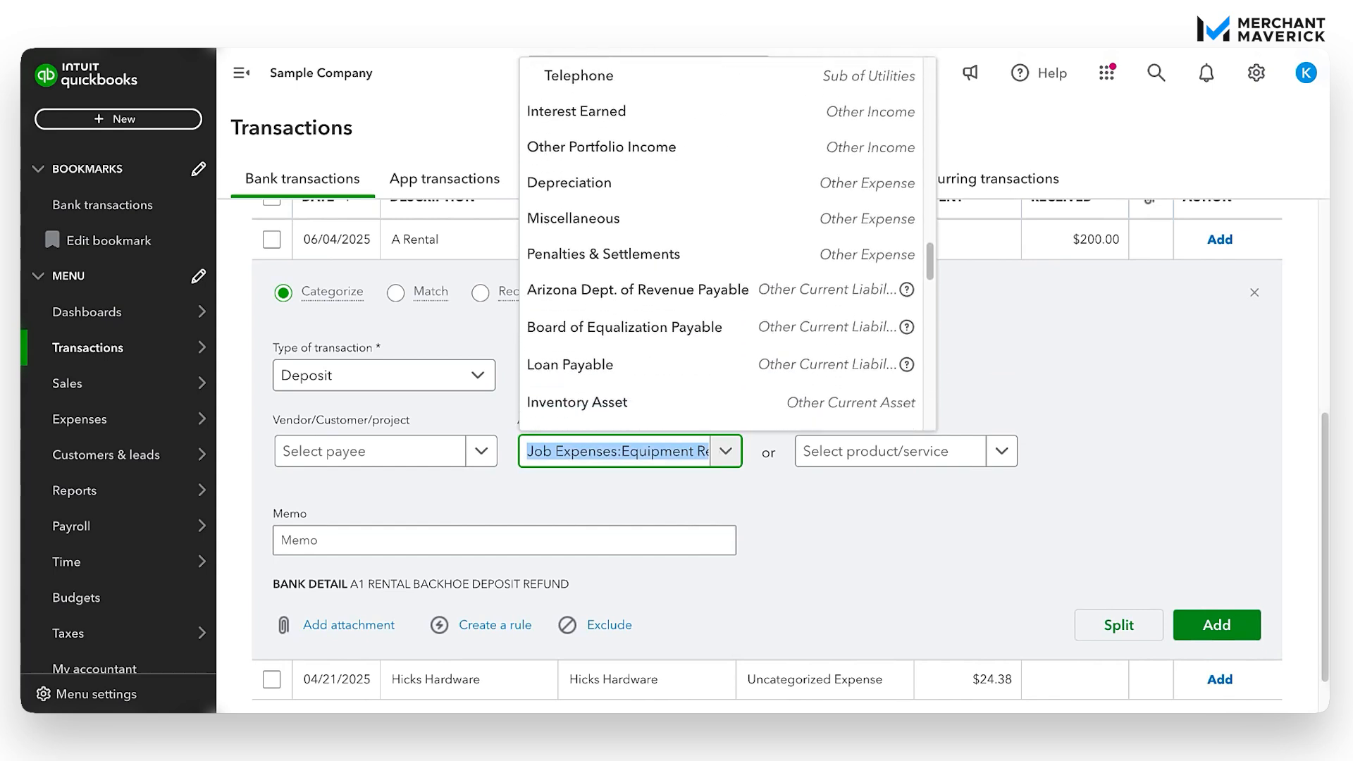
{"action": "scroll", "coordinate": [730, 240], "scroll_direction": "down", "scroll_amount": 5}
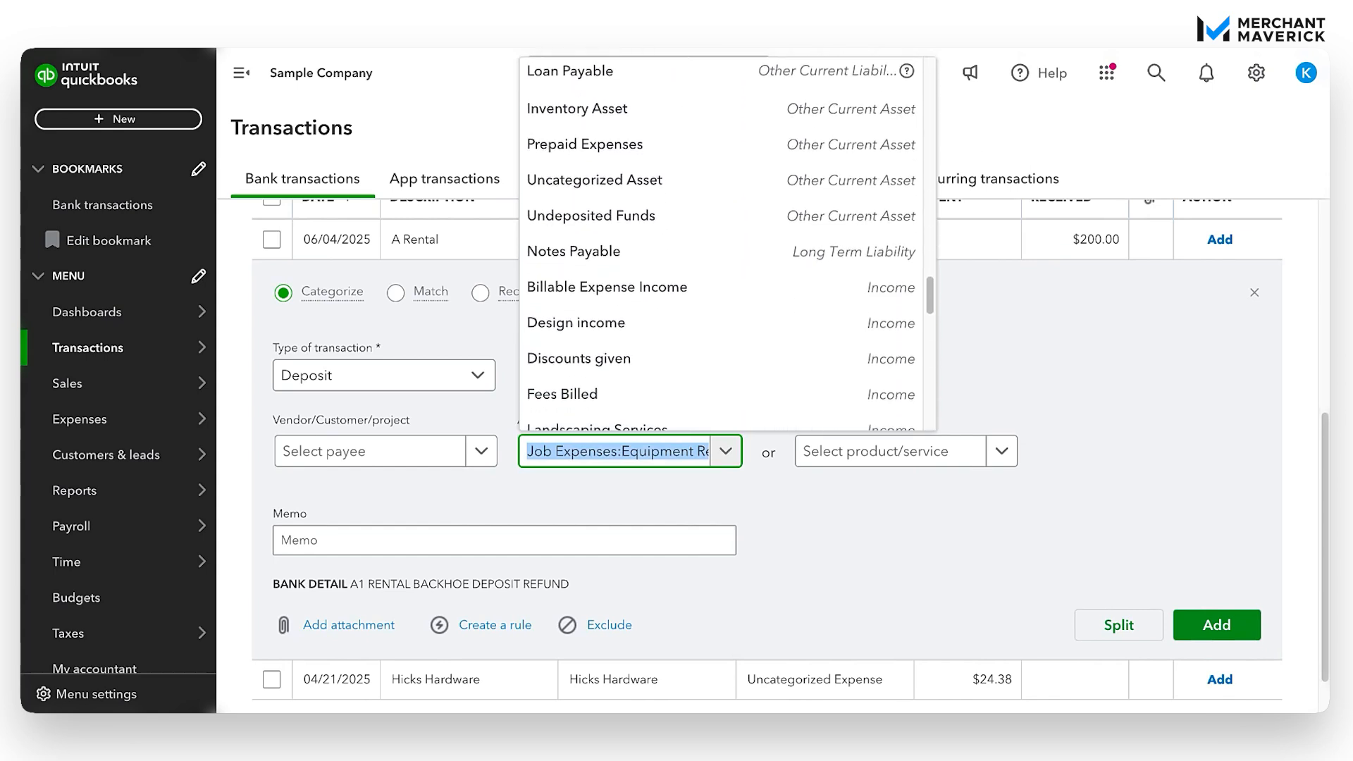
{"action": "scroll", "coordinate": [726, 243], "scroll_direction": "down", "scroll_amount": 3}
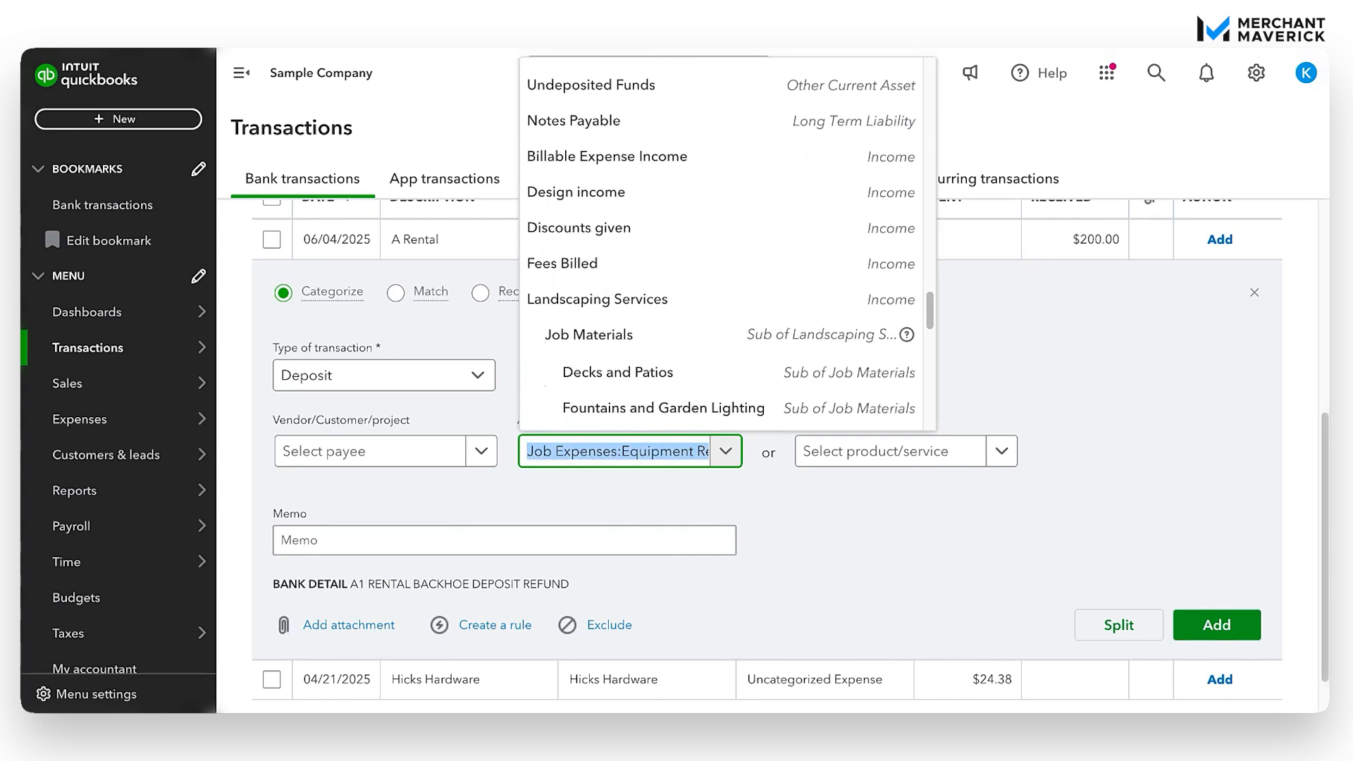
{"action": "scroll", "coordinate": [726, 243], "scroll_direction": "down", "scroll_amount": 4}
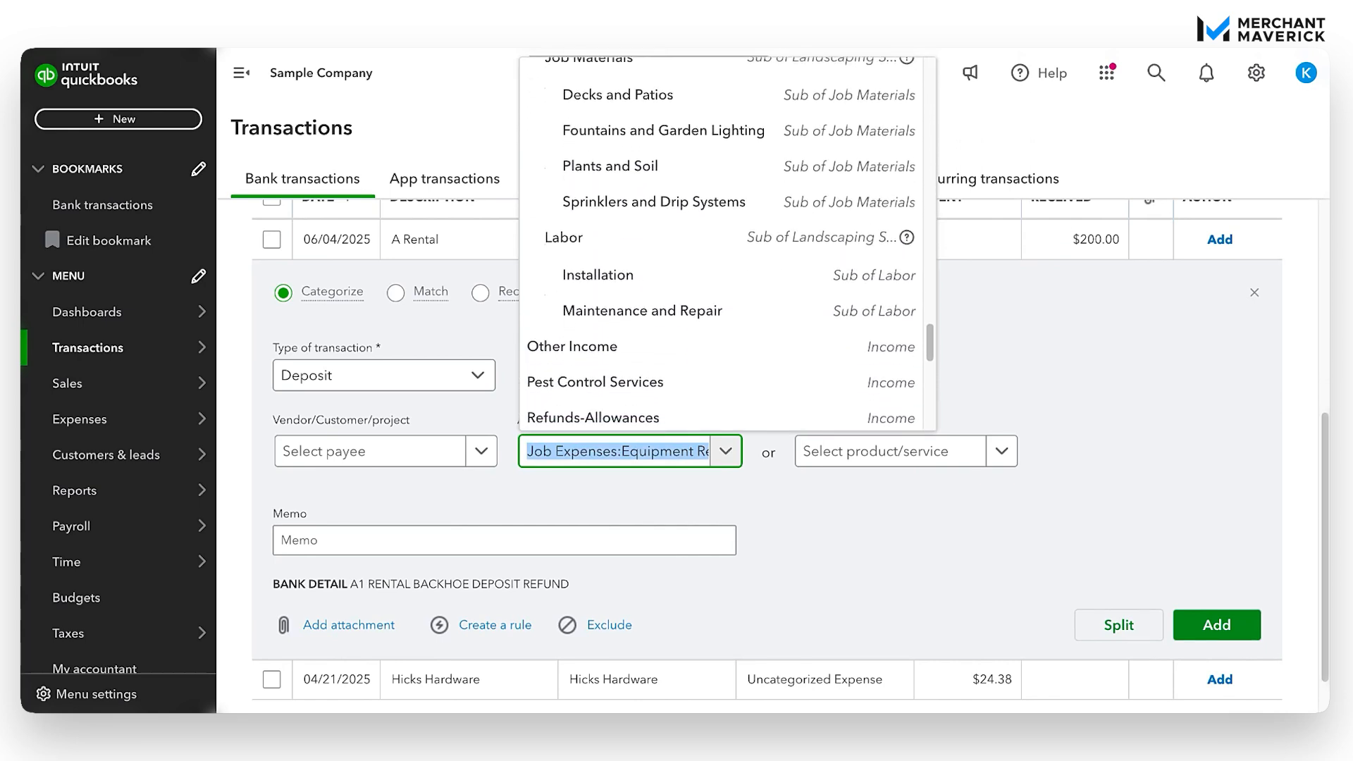
{"action": "left_click", "coordinate": [749, 334]}
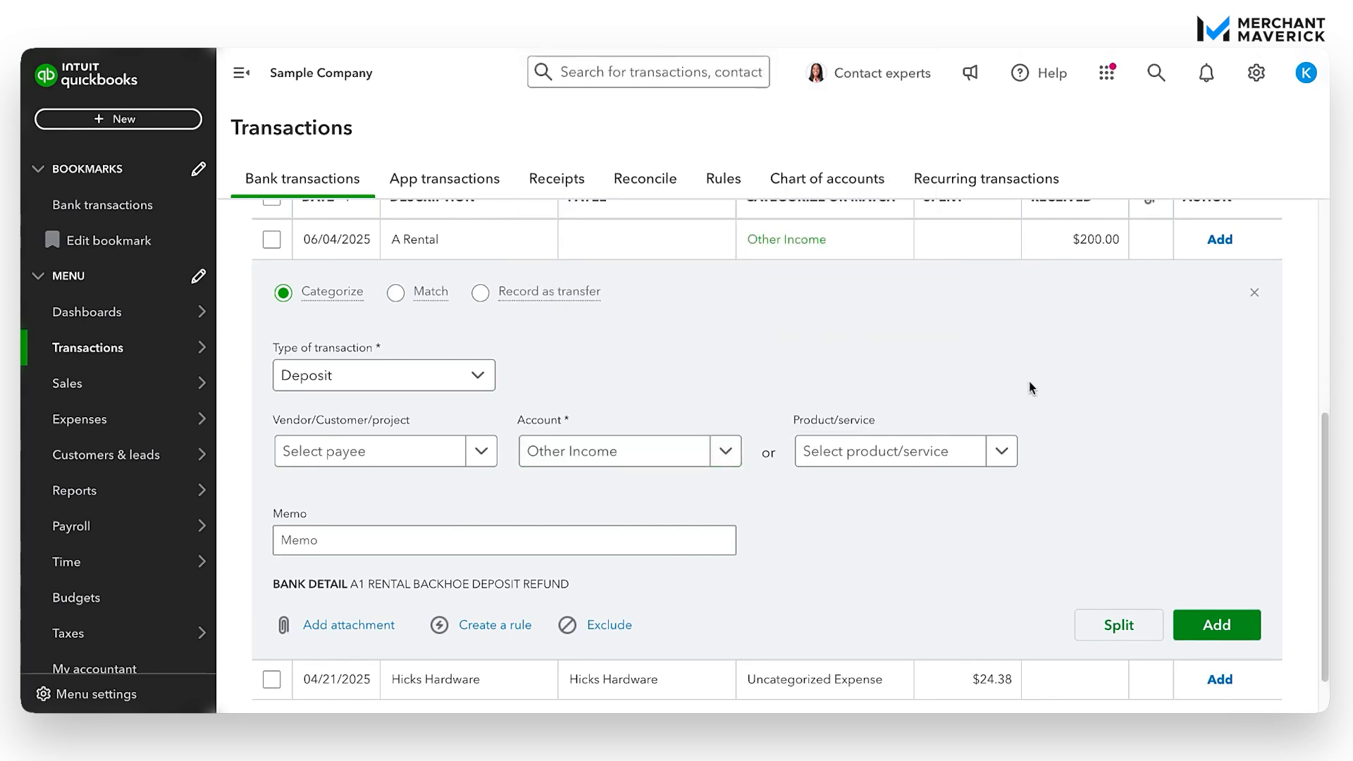
{"action": "scroll", "coordinate": [1144, 425], "scroll_direction": "down", "scroll_amount": 1}
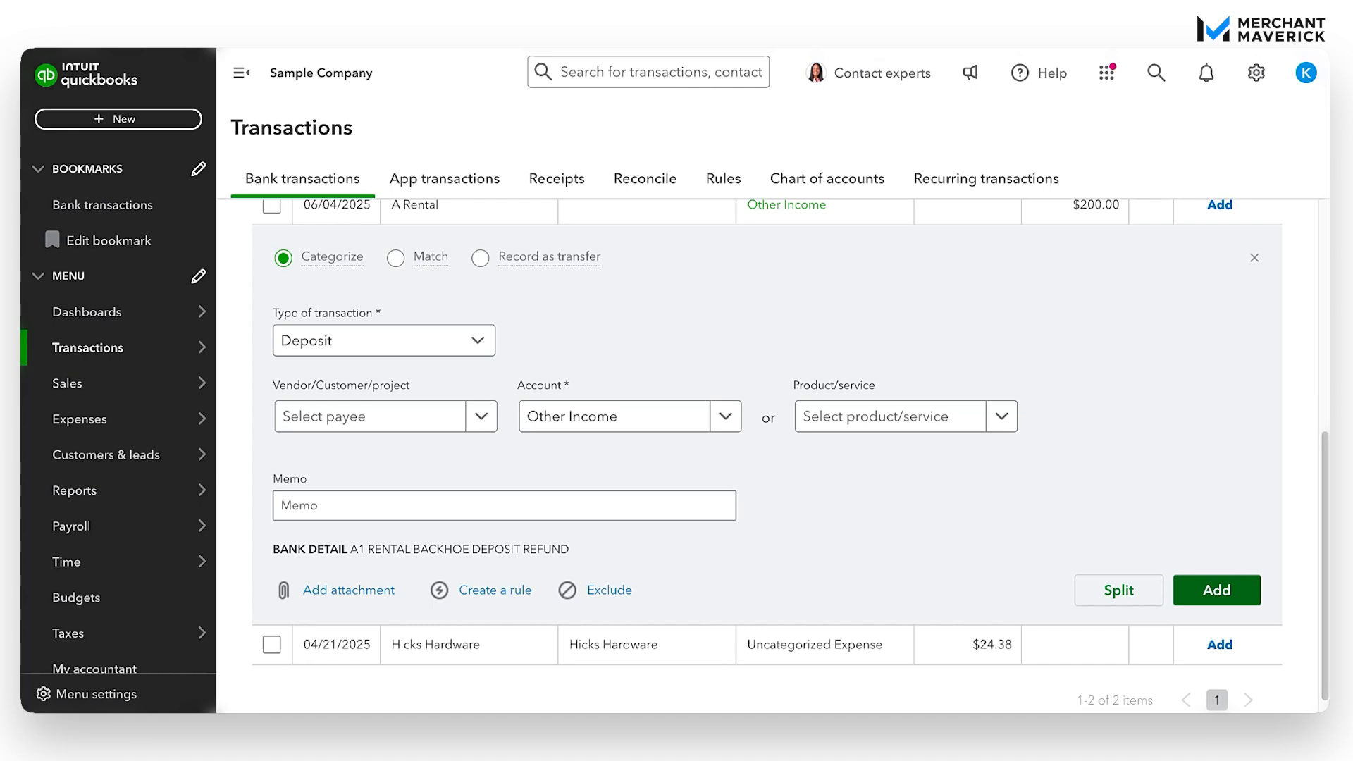
{"action": "left_click", "coordinate": [1217, 590]}
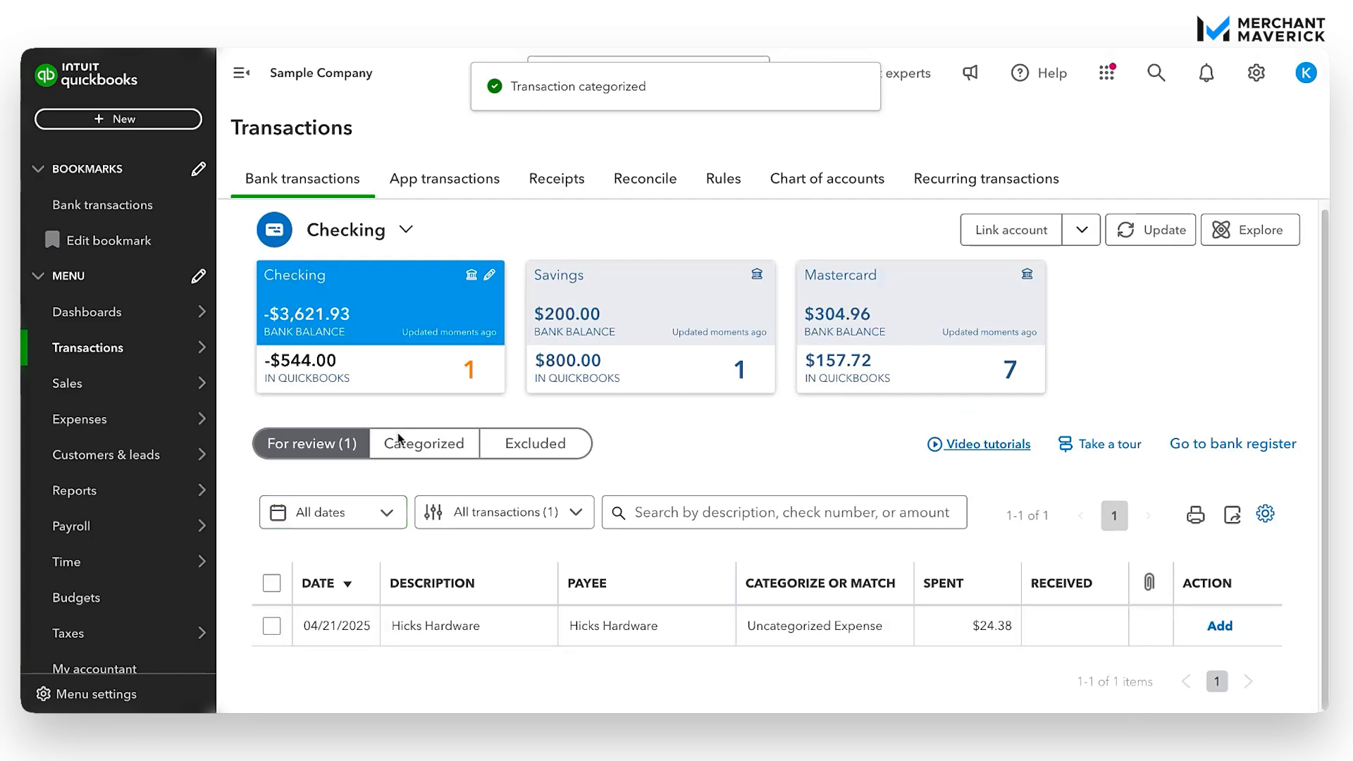
Check the $200.00 A Rental deposit among the categorized transactions, and return to the remaining transaction for review.
{"action": "left_click", "coordinate": [406, 456]}
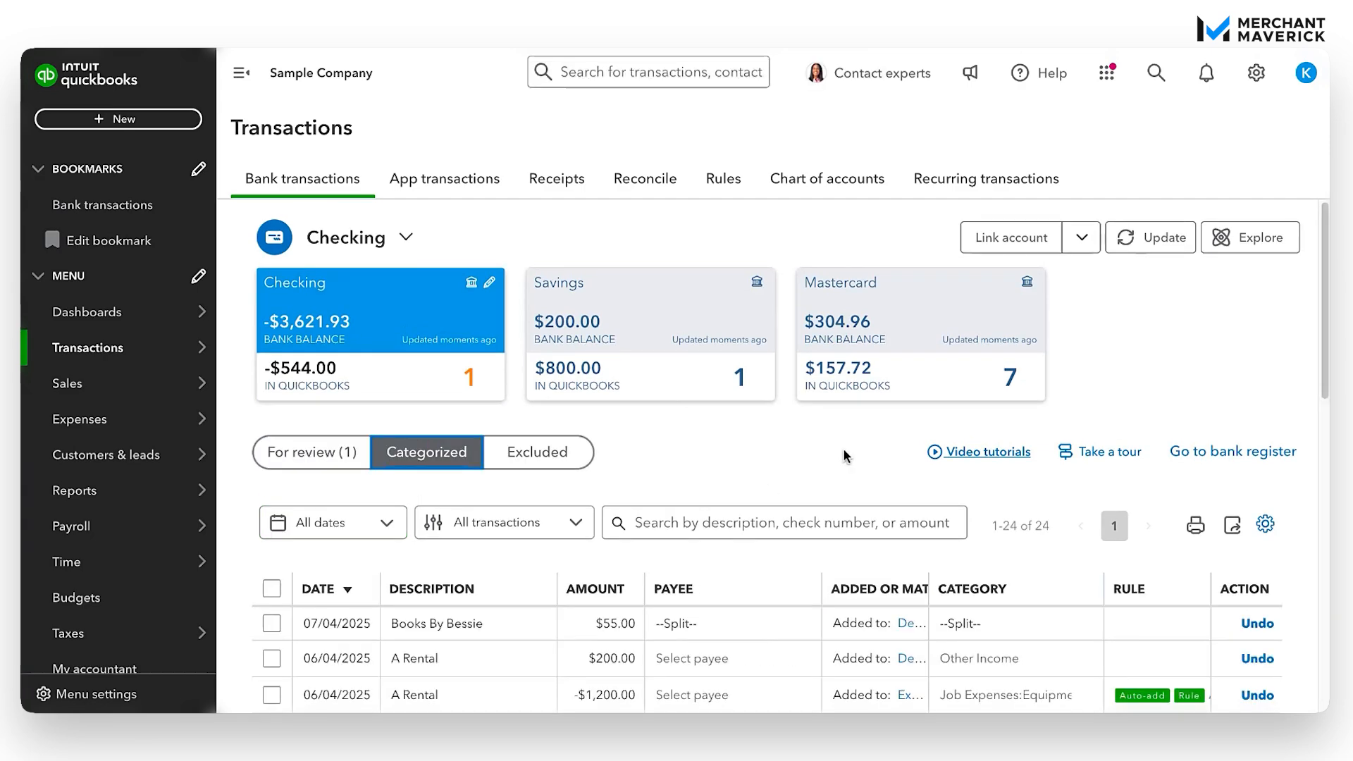
{"action": "scroll", "coordinate": [942, 448], "scroll_direction": "down", "scroll_amount": 1}
{"action": "scroll", "coordinate": [942, 448], "scroll_direction": "down", "scroll_amount": 1}
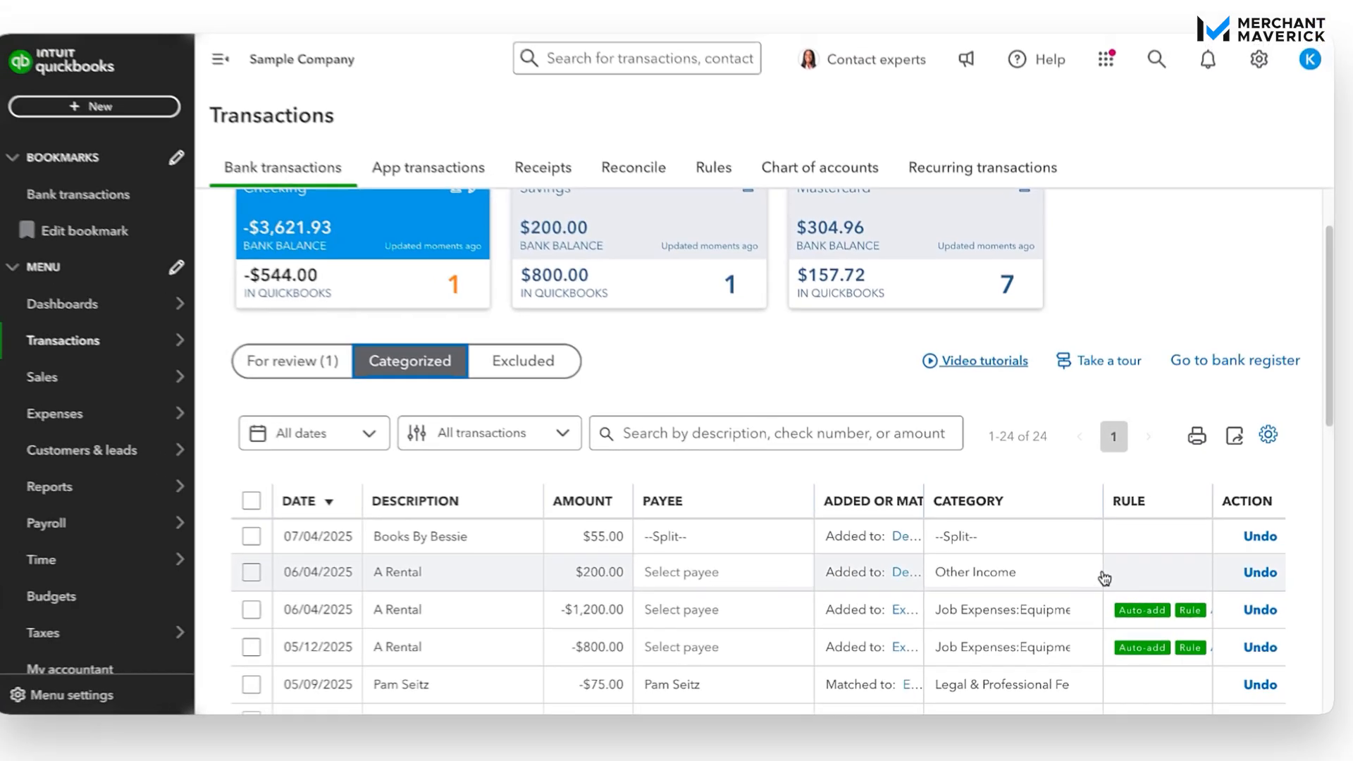
{"action": "left_click", "coordinate": [331, 361]}
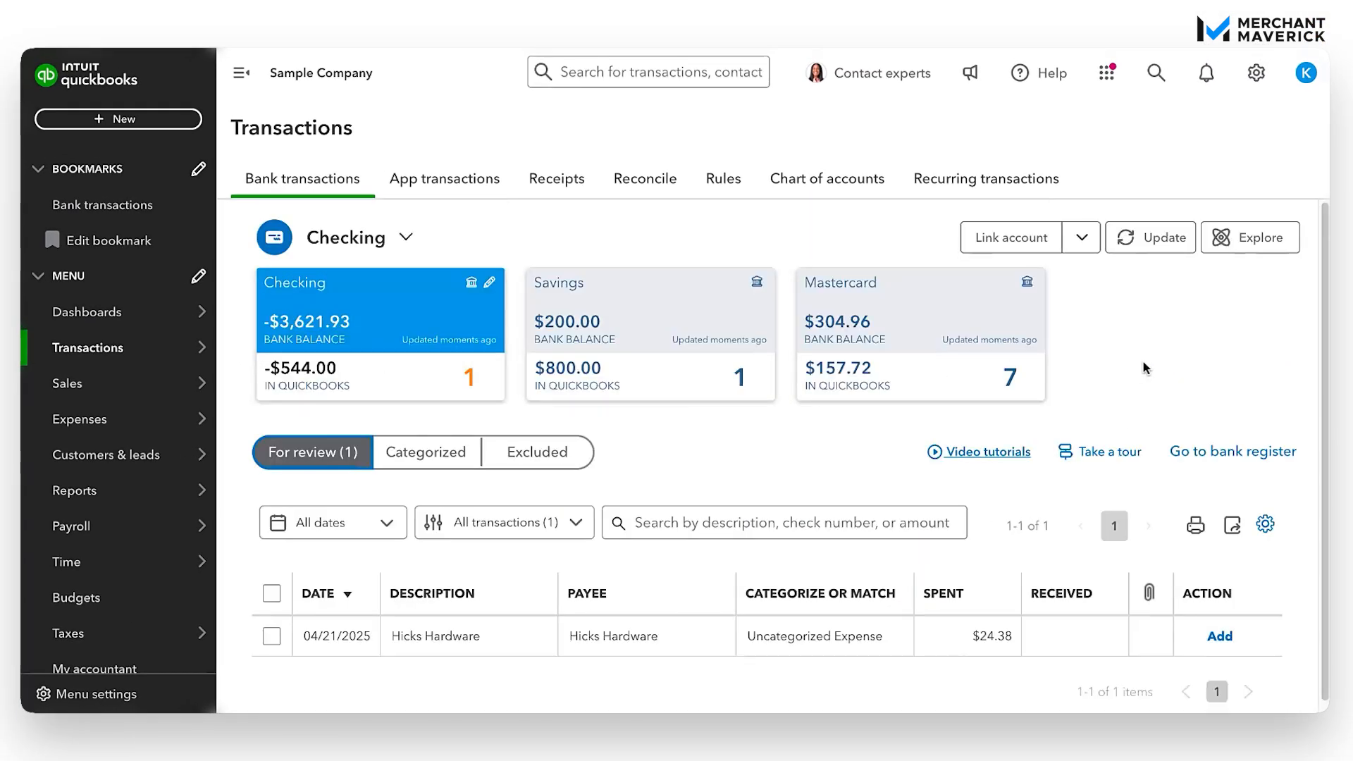
{"action": "scroll", "coordinate": [1145, 367], "scroll_direction": "down", "scroll_amount": 1}
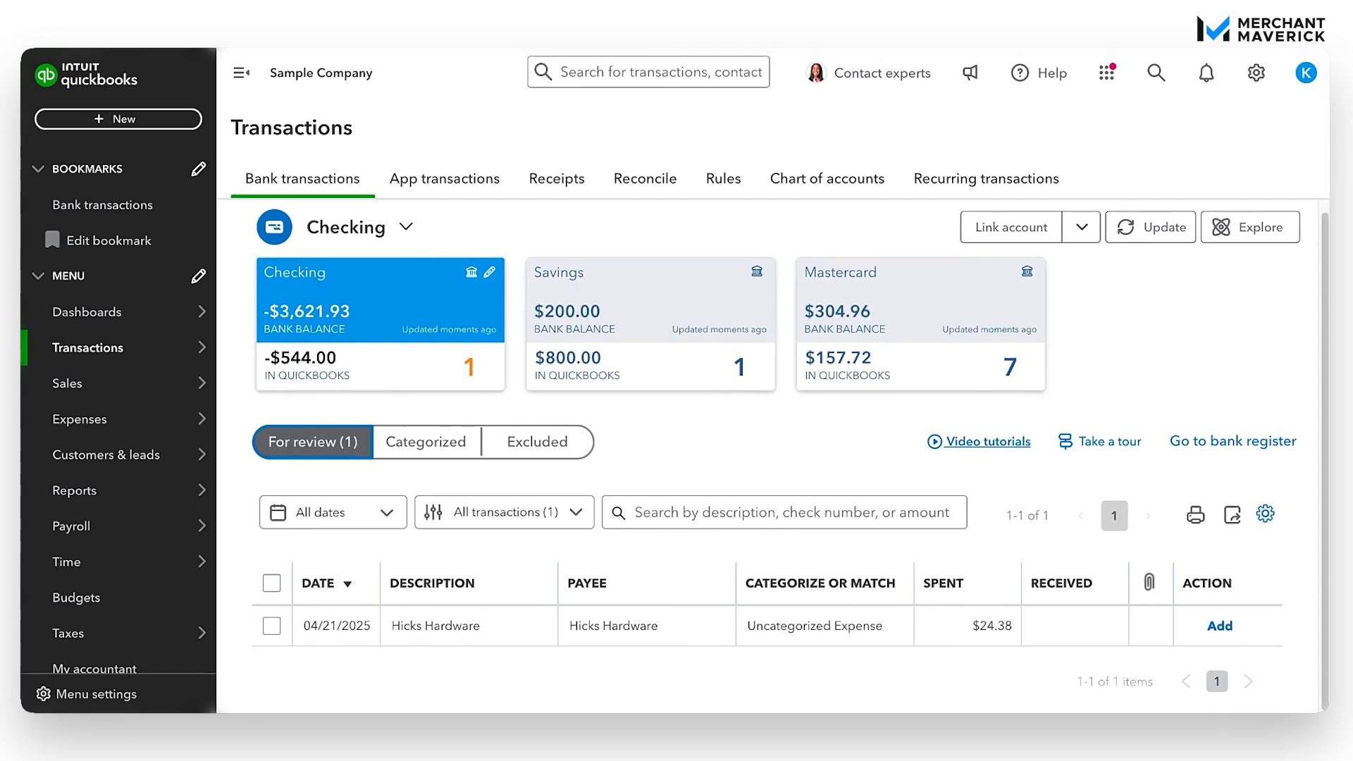